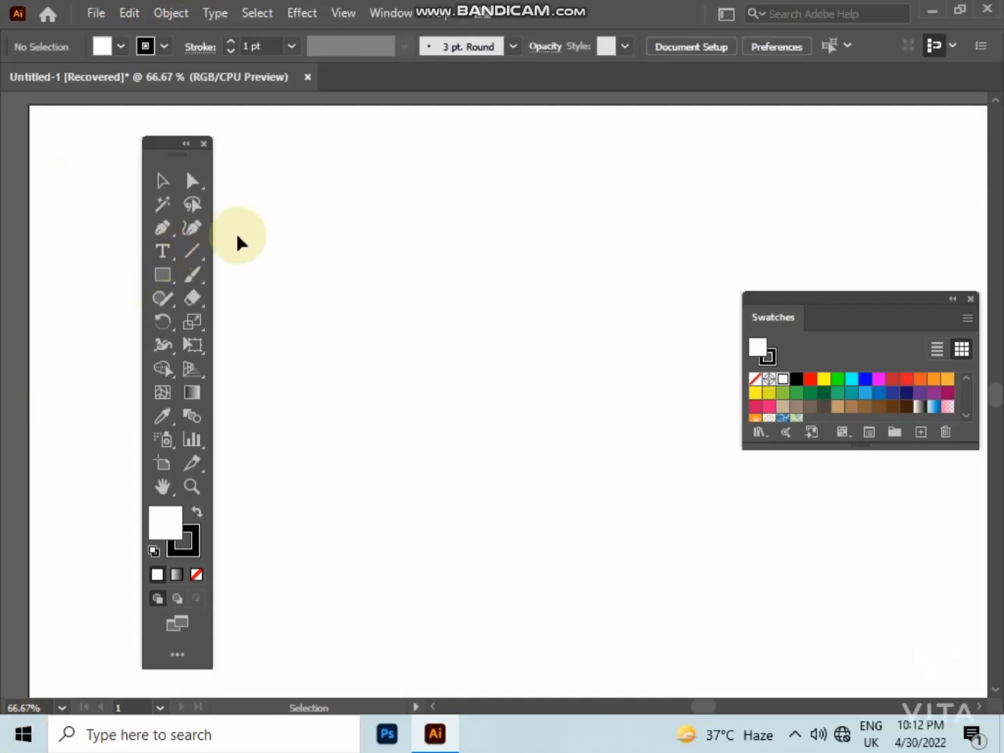
Step: Draw a square near the artboard centre and remove its fill
{"action": "left_click", "coordinate": [160, 283]}
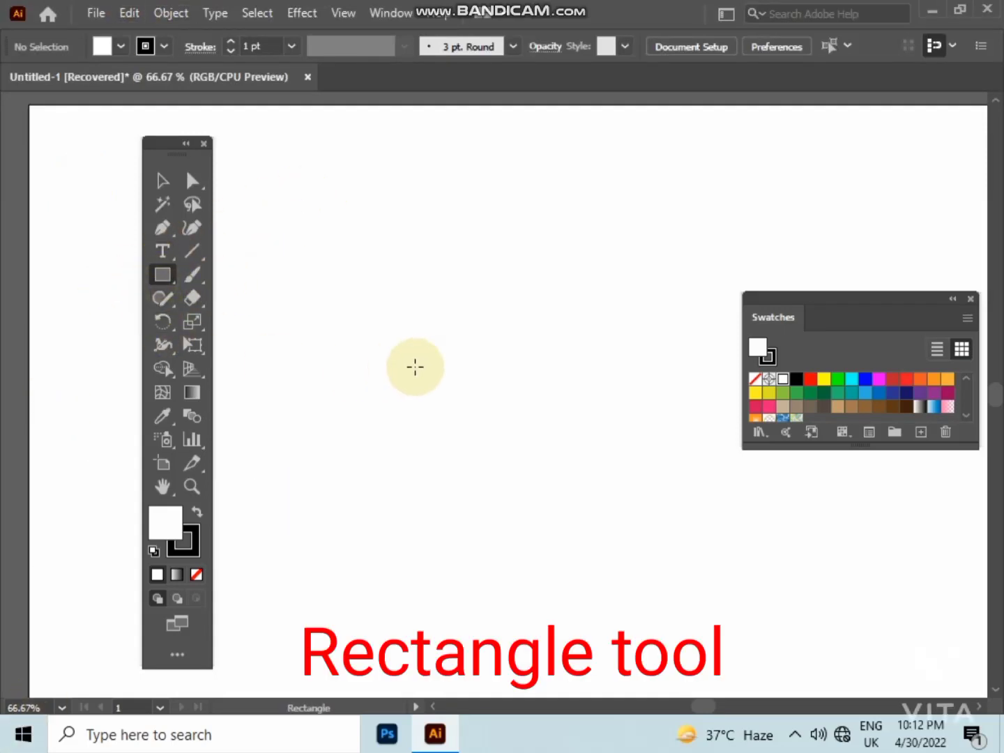
{"action": "left_click_drag", "start_coordinate": [423, 311], "coordinate": [517, 411]}
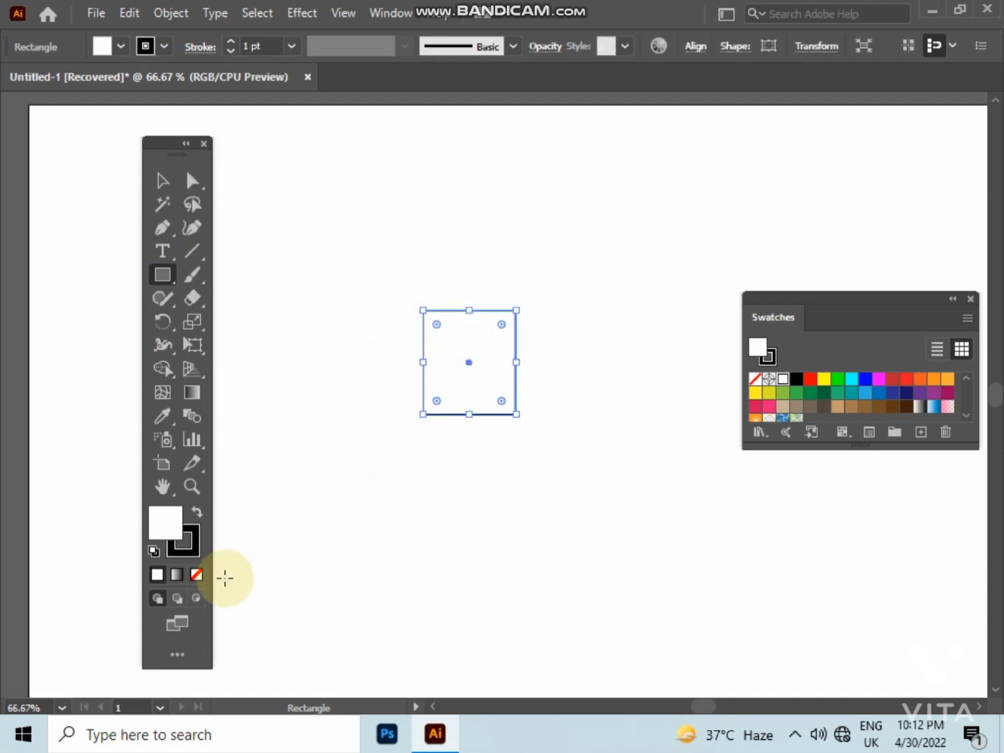
{"action": "left_click", "coordinate": [198, 581]}
Step: Thicken the square's outline to a 5 pt black stroke
{"action": "left_click", "coordinate": [162, 179]}
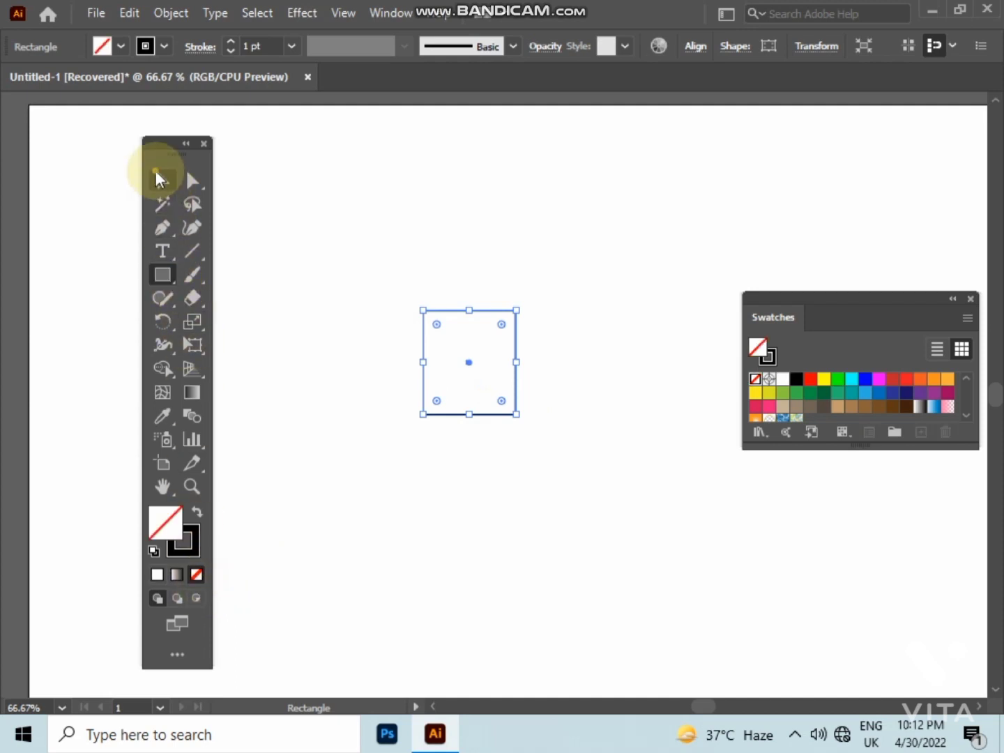
{"action": "left_click", "coordinate": [423, 198]}
{"action": "left_click_drag", "start_coordinate": [473, 235], "coordinate": [487, 322]}
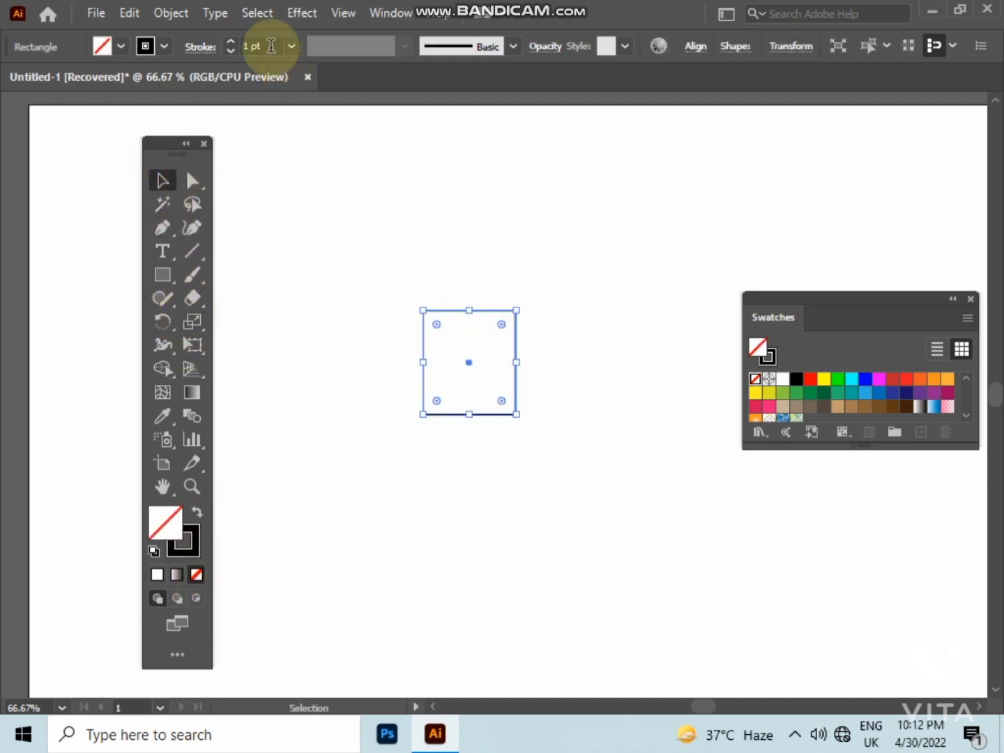
{"action": "key", "text": "Up"}
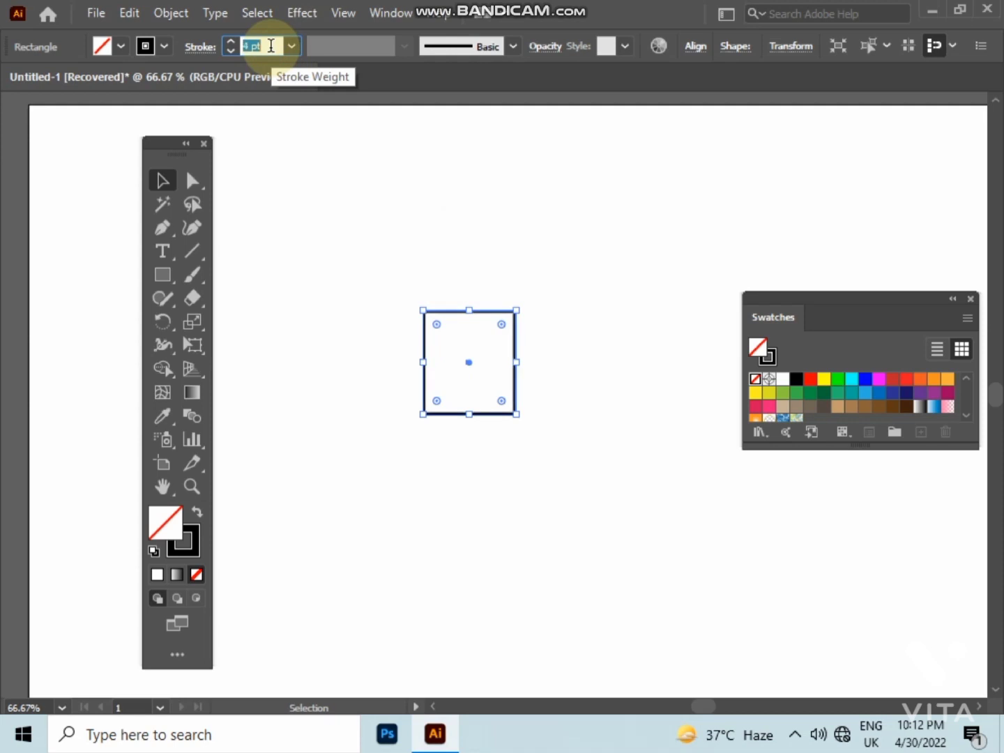
{"action": "type", "text": "5"}
{"action": "left_click", "coordinate": [471, 249]}
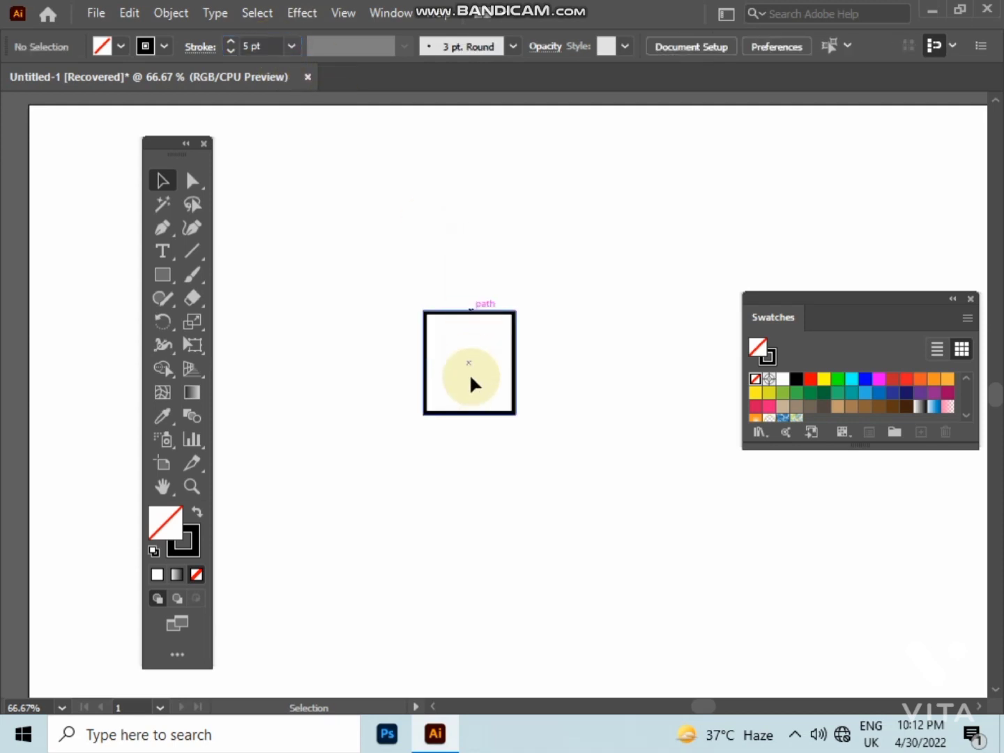
{"action": "key", "text": "ctrl+1"}
{"action": "mouse_move", "coordinate": [450, 455]}
{"action": "left_mouse_down"}
{"action": "mouse_move", "coordinate": [530, 466]}
{"action": "mouse_move", "coordinate": [522, 448]}
{"action": "mouse_move", "coordinate": [535, 437]}
{"action": "left_mouse_up"}
{"action": "key", "text": "ctrl+minus"}
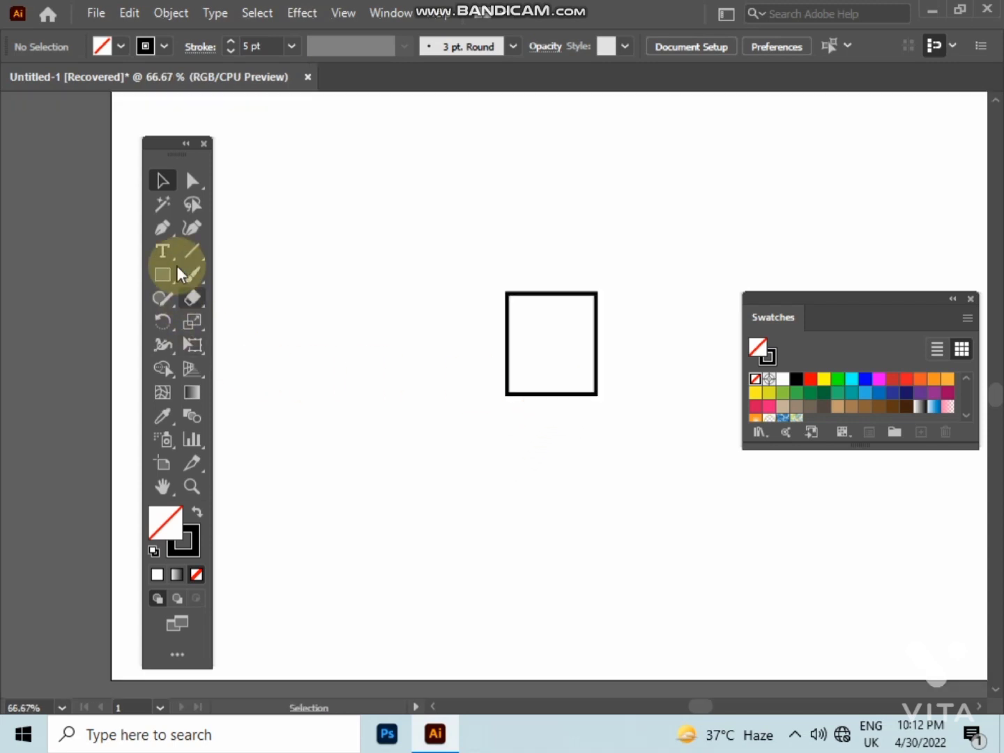
Step: Round the square's top-right anchor to about an 18 px radius, keeping the other corners sharp
{"action": "left_click", "coordinate": [192, 183]}
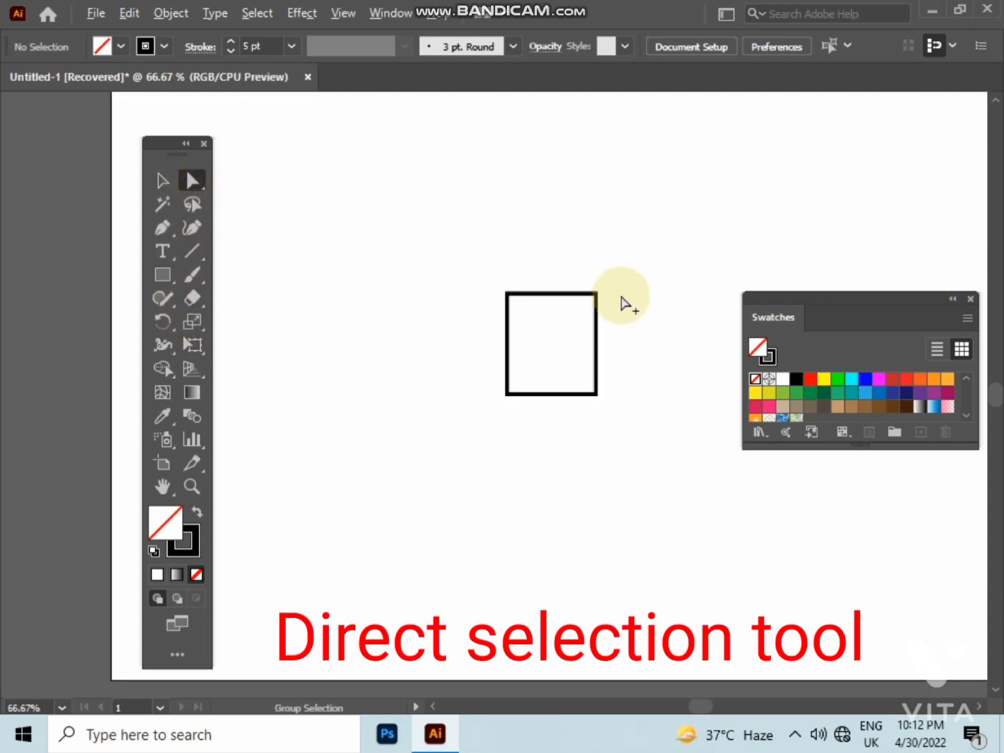
{"action": "scroll", "coordinate": [620, 297], "scroll_direction": "up", "scroll_amount": 1}
{"action": "mouse_move", "coordinate": [544, 272]}
{"action": "left_mouse_down"}
{"action": "mouse_move", "coordinate": [579, 312]}
{"action": "mouse_move", "coordinate": [576, 359]}
{"action": "left_mouse_up"}
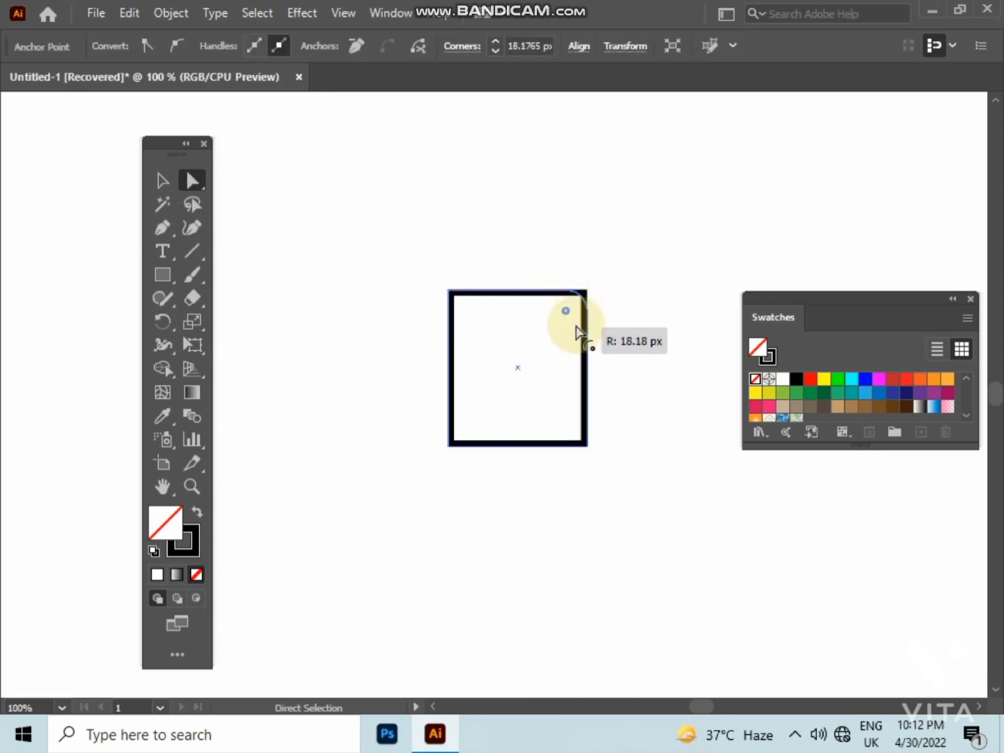
{"action": "left_click", "coordinate": [635, 367]}
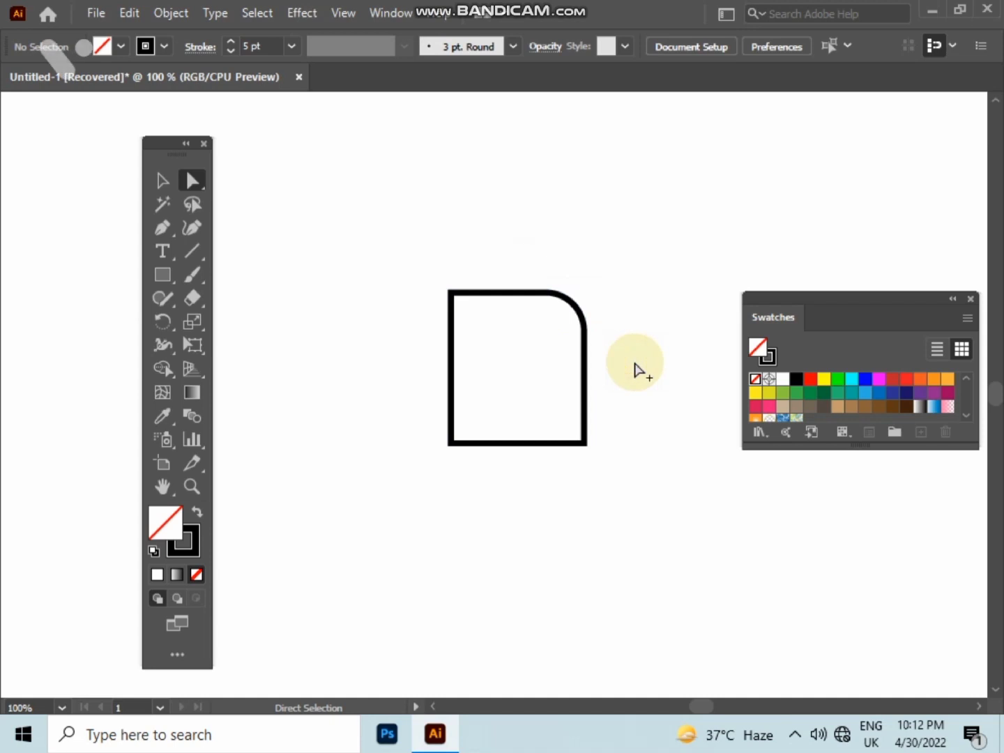
{"action": "left_click_drag", "start_coordinate": [635, 362], "coordinate": [663, 346]}
Step: Draw a long thin bar along the cab's bottom, filled solid black with no stroke
{"action": "left_click", "coordinate": [164, 276]}
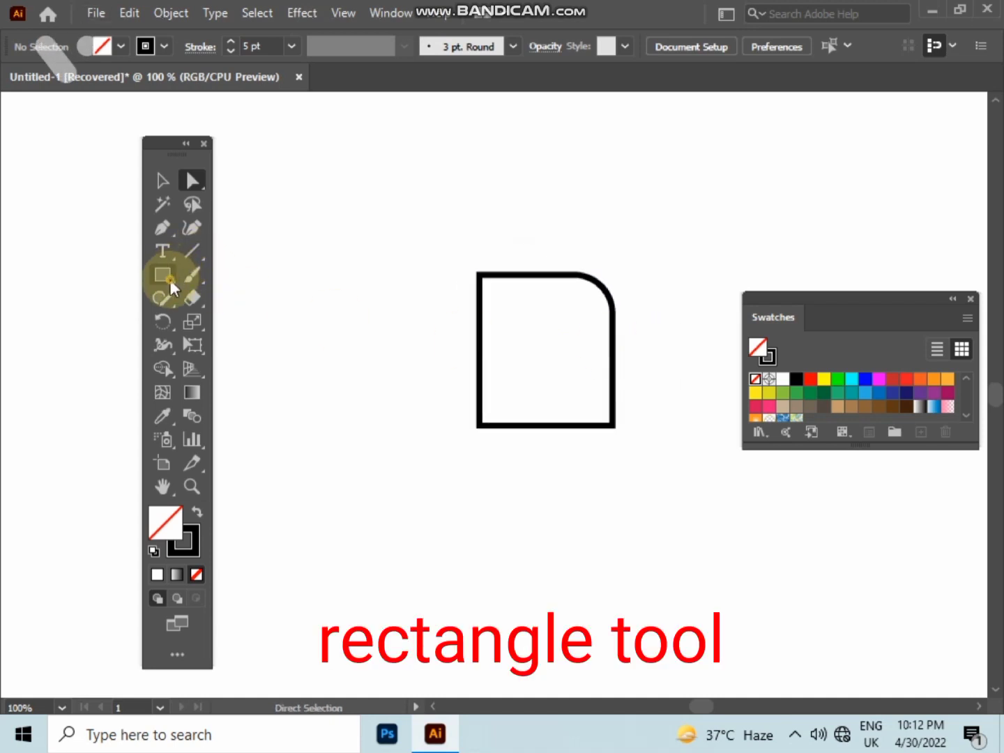
{"action": "left_click_drag", "start_coordinate": [309, 413], "coordinate": [620, 424]}
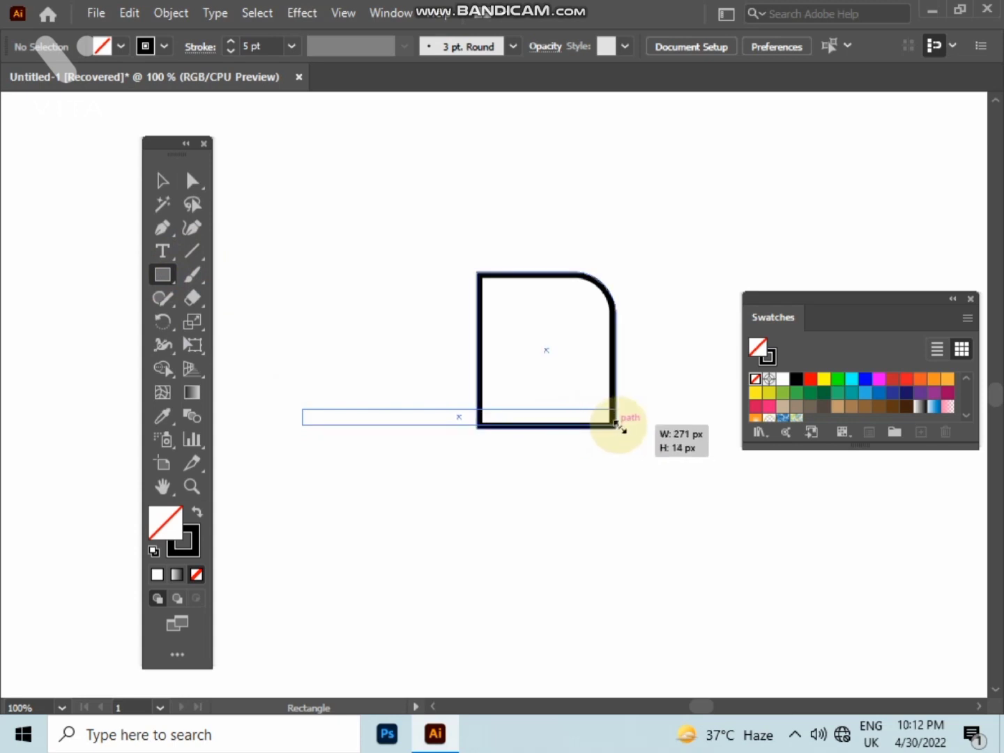
{"action": "left_click_drag", "start_coordinate": [618, 424], "coordinate": [617, 424]}
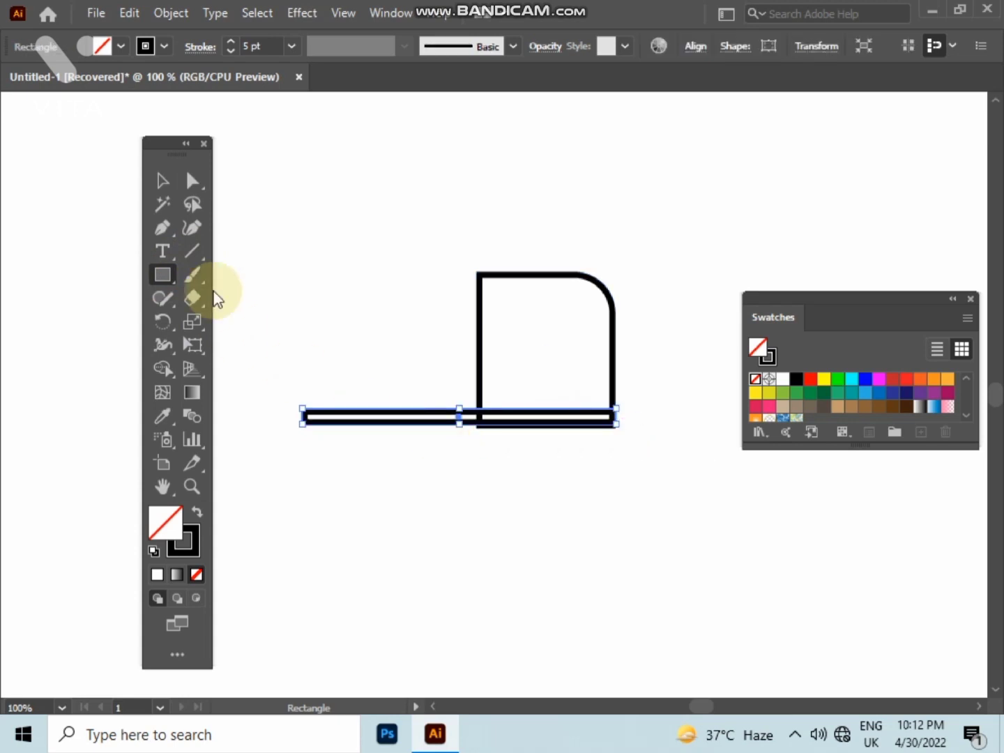
{"action": "left_click", "coordinate": [197, 513]}
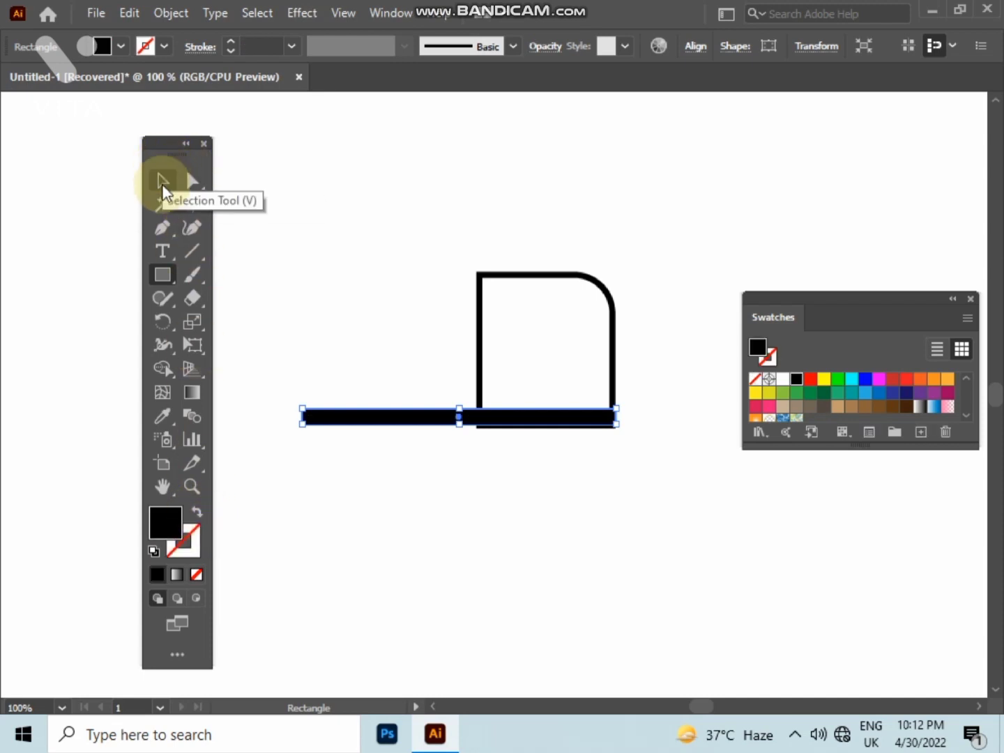
Step: Nudge the black bar down slightly so it runs along the cab's bottom edge
{"action": "left_click", "coordinate": [162, 182]}
{"action": "left_click", "coordinate": [422, 380]}
{"action": "left_click", "coordinate": [531, 423]}
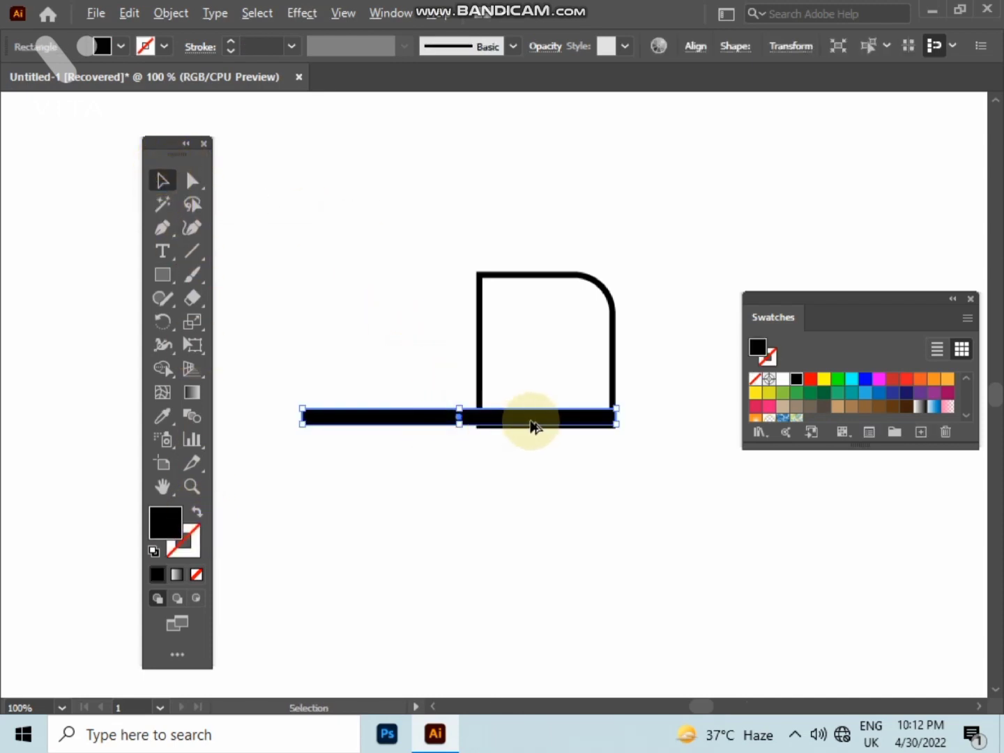
{"action": "scroll", "coordinate": [530, 424], "scroll_direction": "up", "scroll_amount": 3}
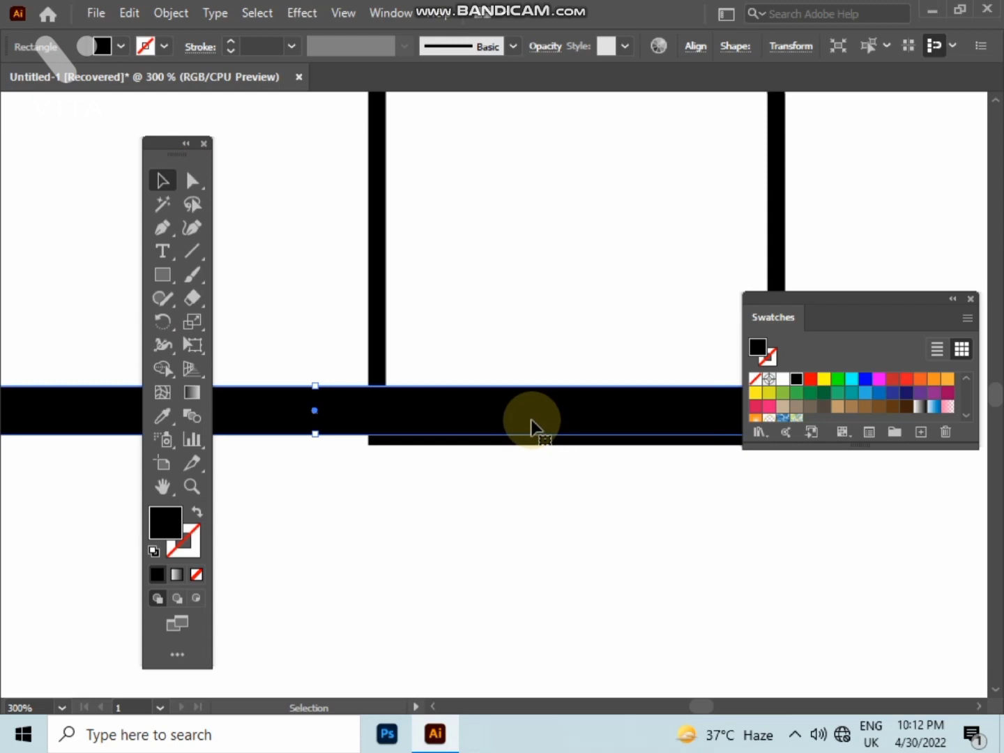
{"action": "key", "text": "Down"}
{"action": "key", "text": "Down"}
{"action": "key", "text": "Down"}
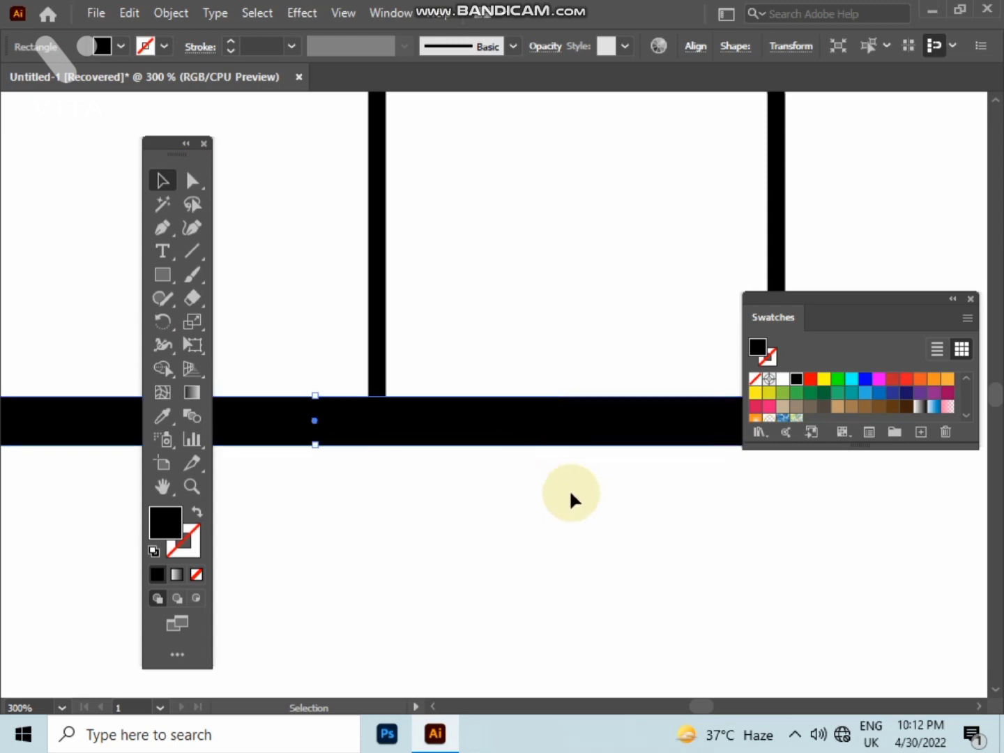
{"action": "left_click", "coordinate": [570, 489]}
{"action": "scroll", "coordinate": [570, 488], "scroll_direction": "down", "scroll_amount": 1}
Step: Duplicate the orange circle to its left and enlarge the copy around its centre
{"action": "scroll", "coordinate": [569, 490], "scroll_direction": "down", "scroll_amount": 1}
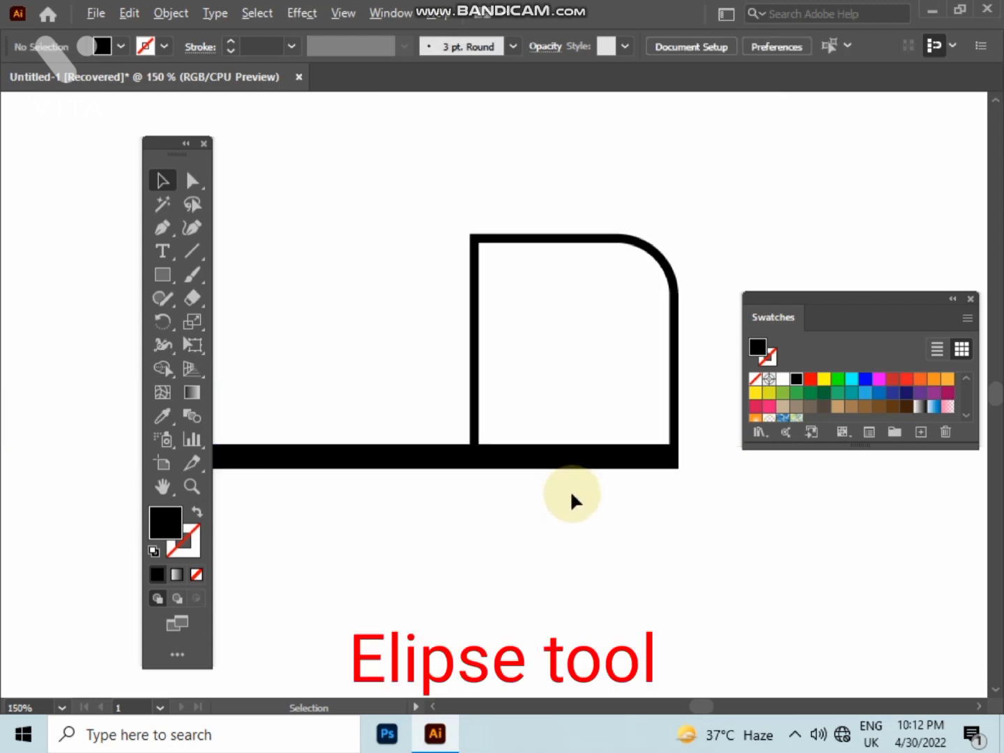
{"action": "mouse_move", "coordinate": [572, 500]}
{"action": "left_mouse_down"}
{"action": "mouse_move", "coordinate": [545, 419]}
{"action": "mouse_move", "coordinate": [534, 422]}
{"action": "left_mouse_up"}
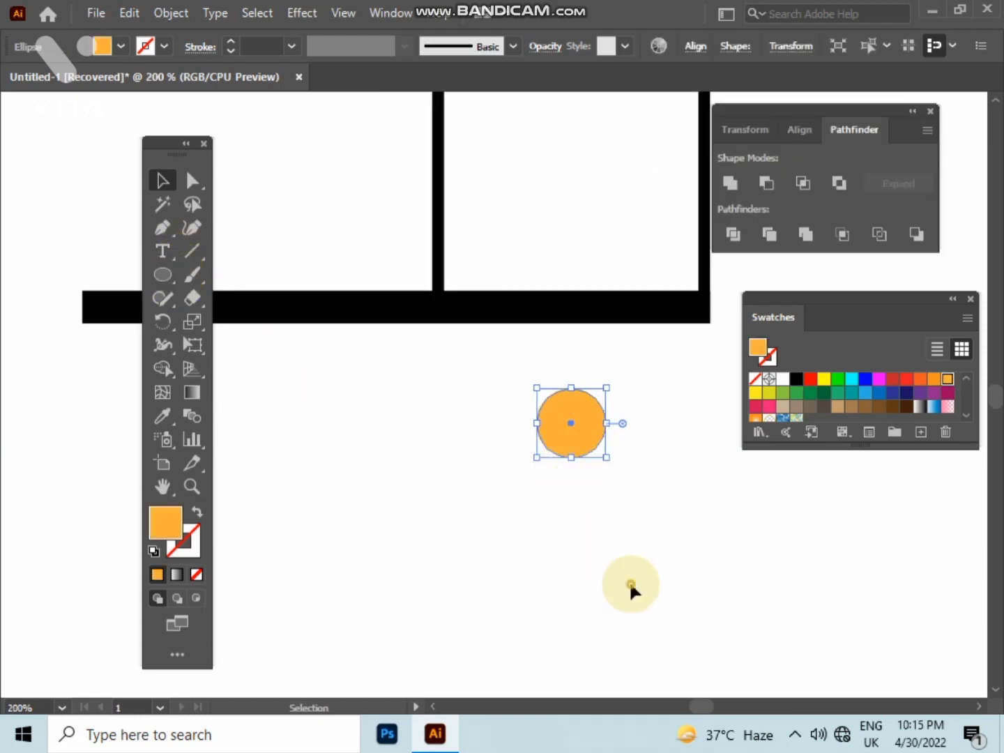
{"action": "left_click", "coordinate": [630, 586]}
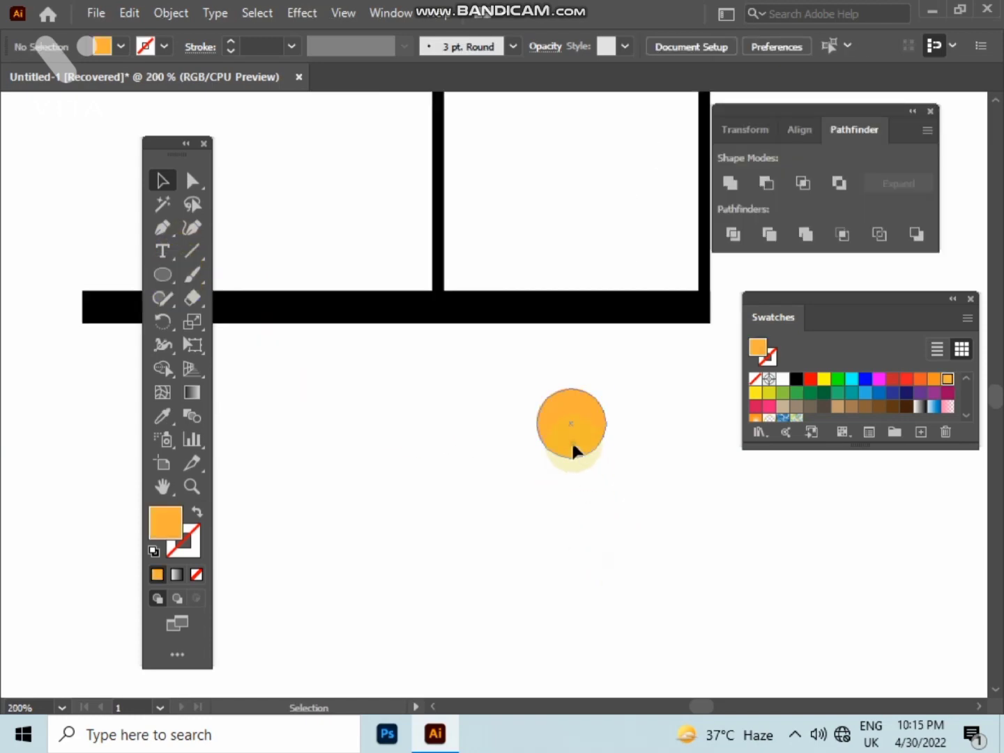
{"action": "left_click_drag", "start_coordinate": [569, 440], "coordinate": [456, 468]}
{"action": "left_click", "coordinate": [480, 487]}
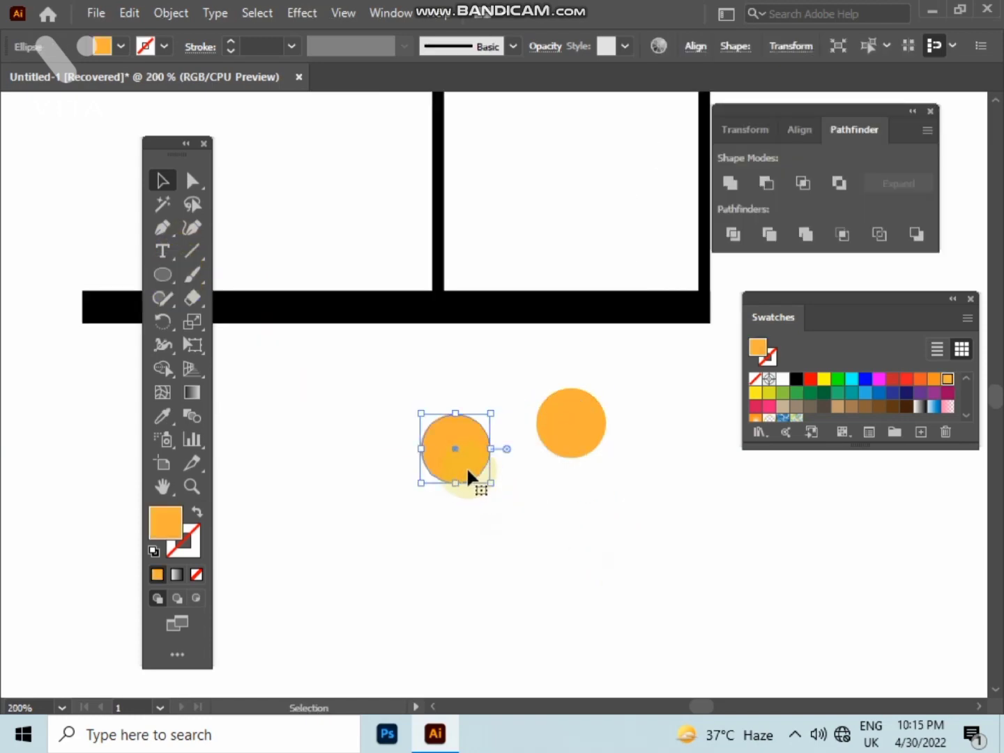
{"action": "left_click_drag", "start_coordinate": [493, 487], "coordinate": [497, 489]}
Step: Move the larger circle over the other one and fill it red
{"action": "left_click", "coordinate": [545, 530]}
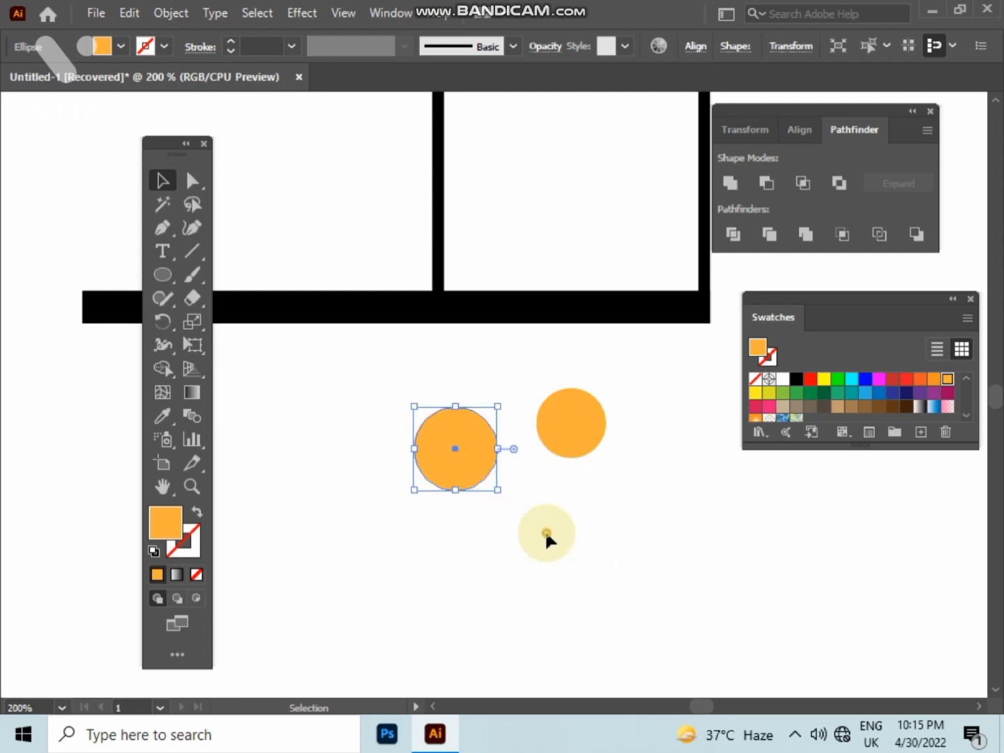
{"action": "left_click", "coordinate": [474, 452]}
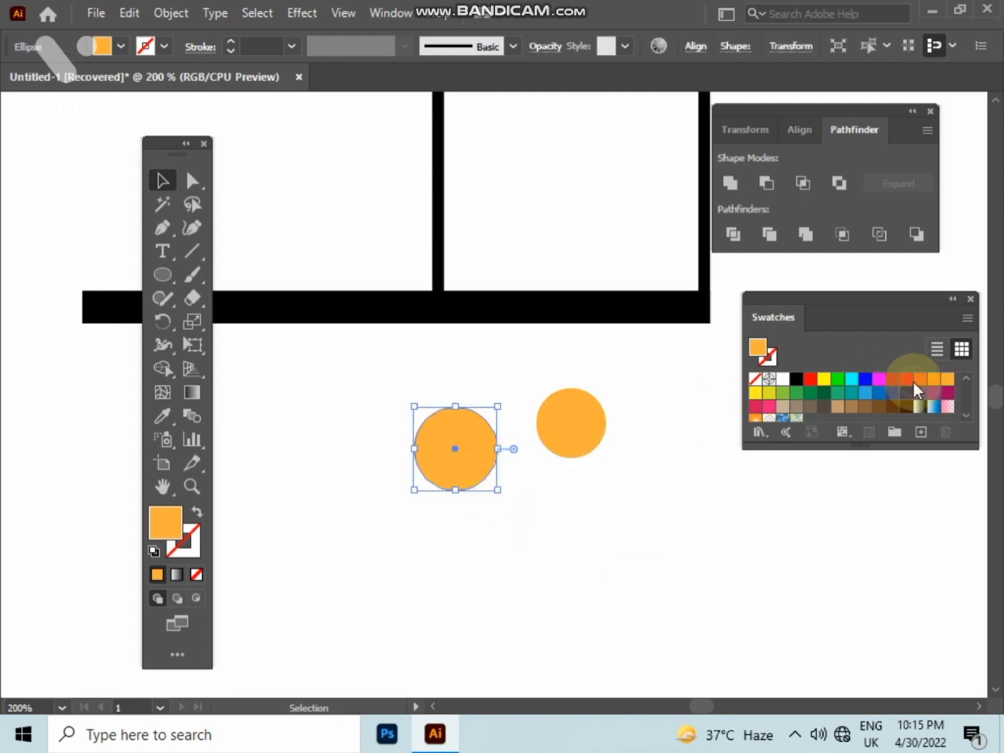
{"action": "left_click", "coordinate": [934, 380]}
{"action": "left_click", "coordinate": [513, 469]}
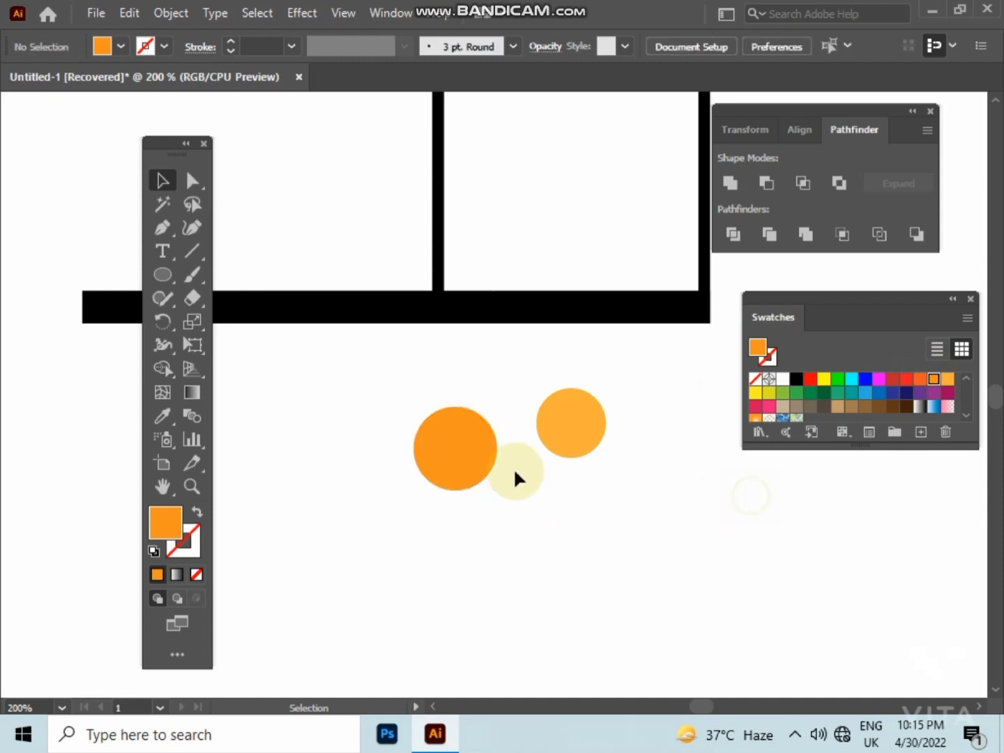
{"action": "left_click_drag", "start_coordinate": [437, 449], "coordinate": [518, 439]}
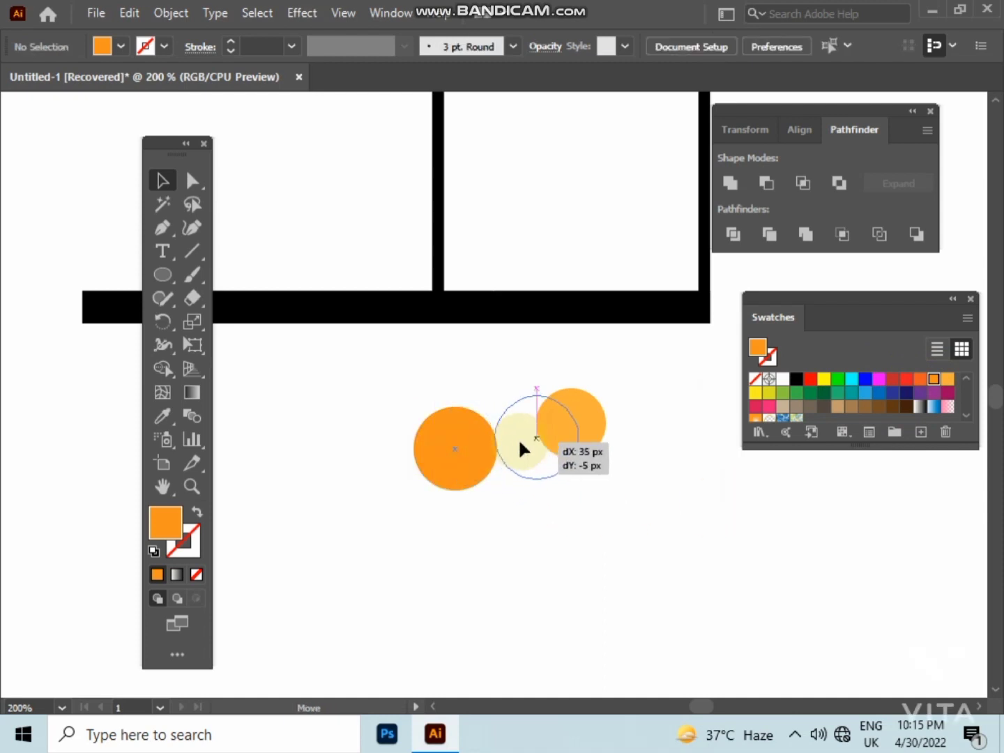
{"action": "left_click", "coordinate": [906, 380]}
{"action": "left_click", "coordinate": [769, 501]}
Step: Align the two circles on both their horizontal and vertical centres
{"action": "left_click_drag", "start_coordinate": [637, 399], "coordinate": [482, 473]}
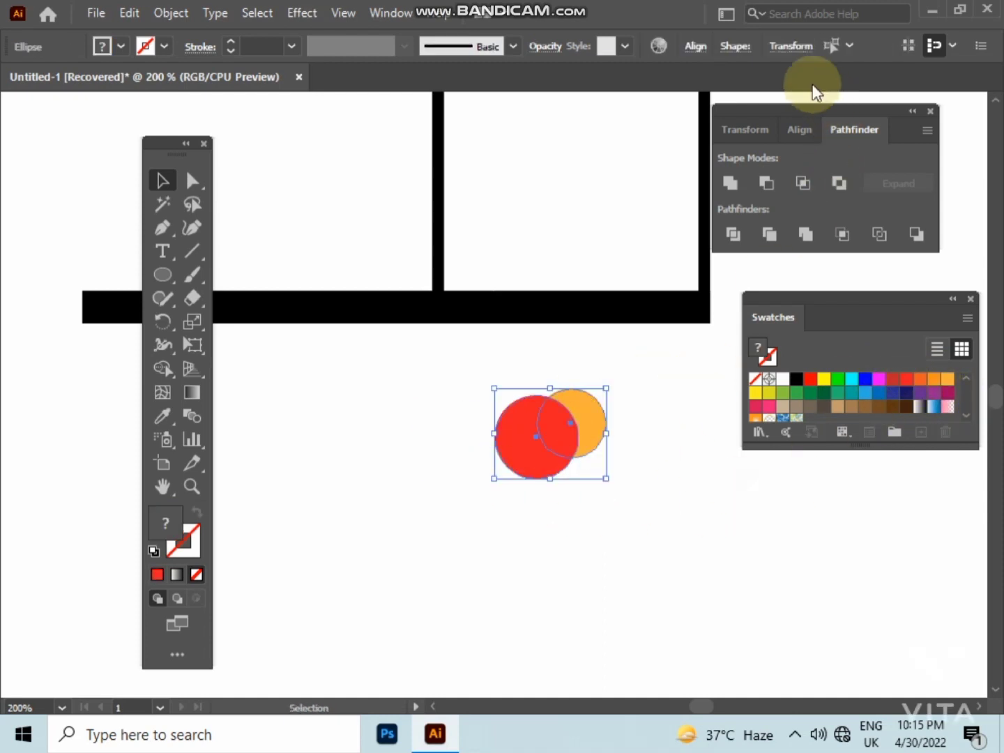
{"action": "left_click", "coordinate": [693, 48]}
{"action": "left_click", "coordinate": [653, 102]}
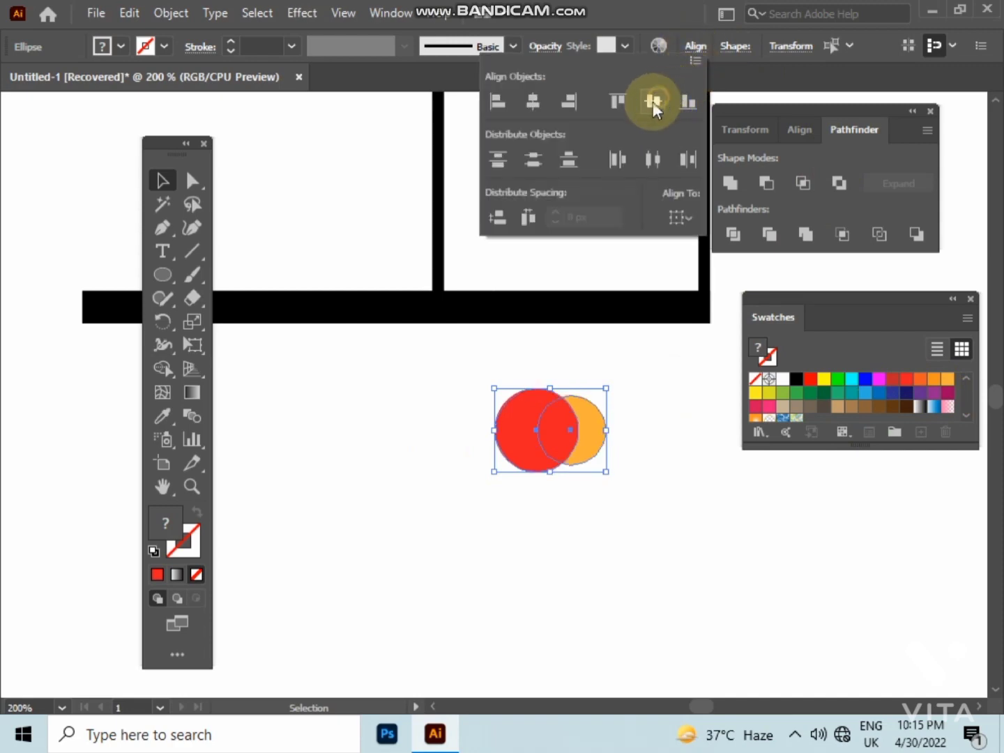
{"action": "left_click", "coordinate": [532, 104]}
{"action": "left_click", "coordinate": [659, 390]}
Step: Send the red circle backward so the orange circle sits on top
{"action": "left_click", "coordinate": [575, 429]}
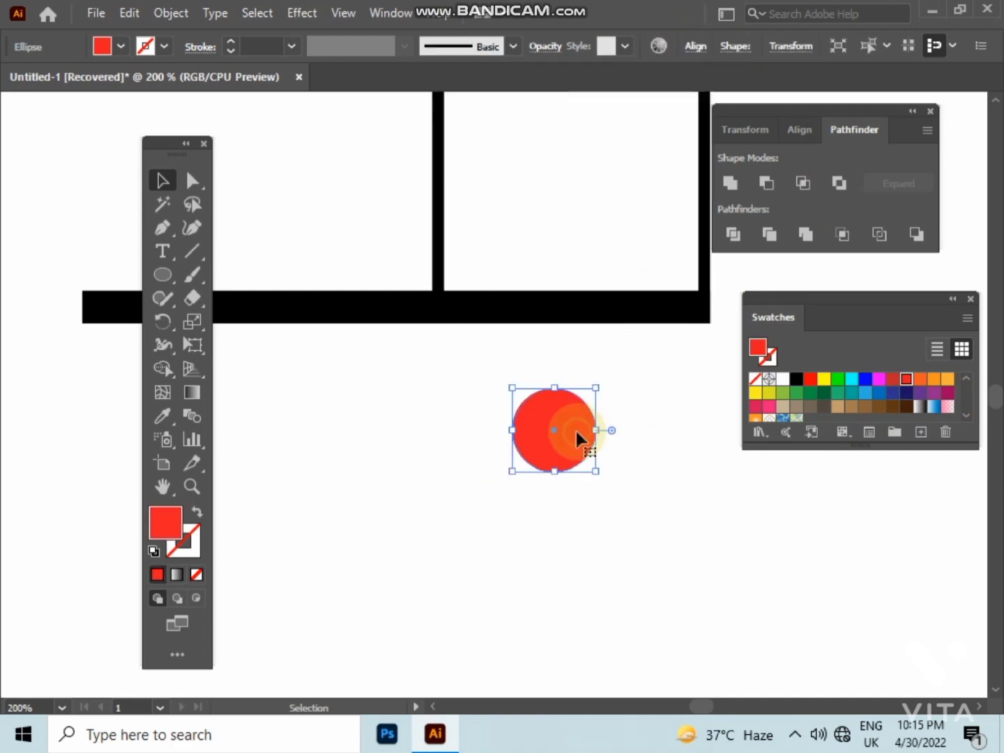
{"action": "right_click", "coordinate": [576, 430]}
{"action": "mouse_move", "coordinate": [632, 614]}
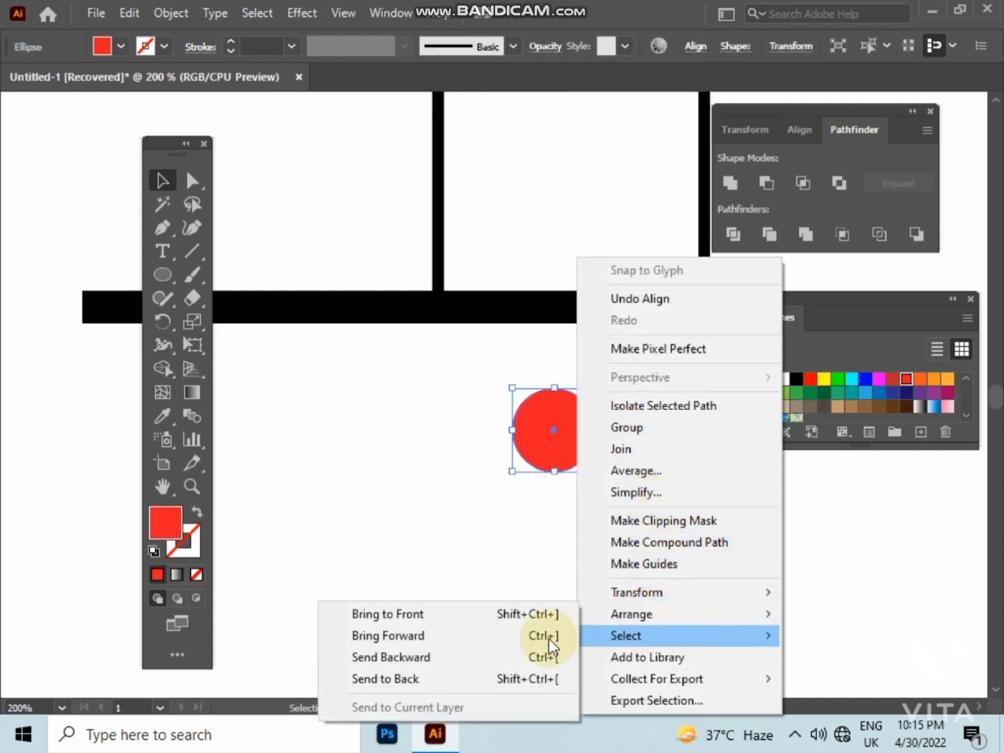
{"action": "left_click", "coordinate": [512, 678]}
{"action": "left_click", "coordinate": [612, 537]}
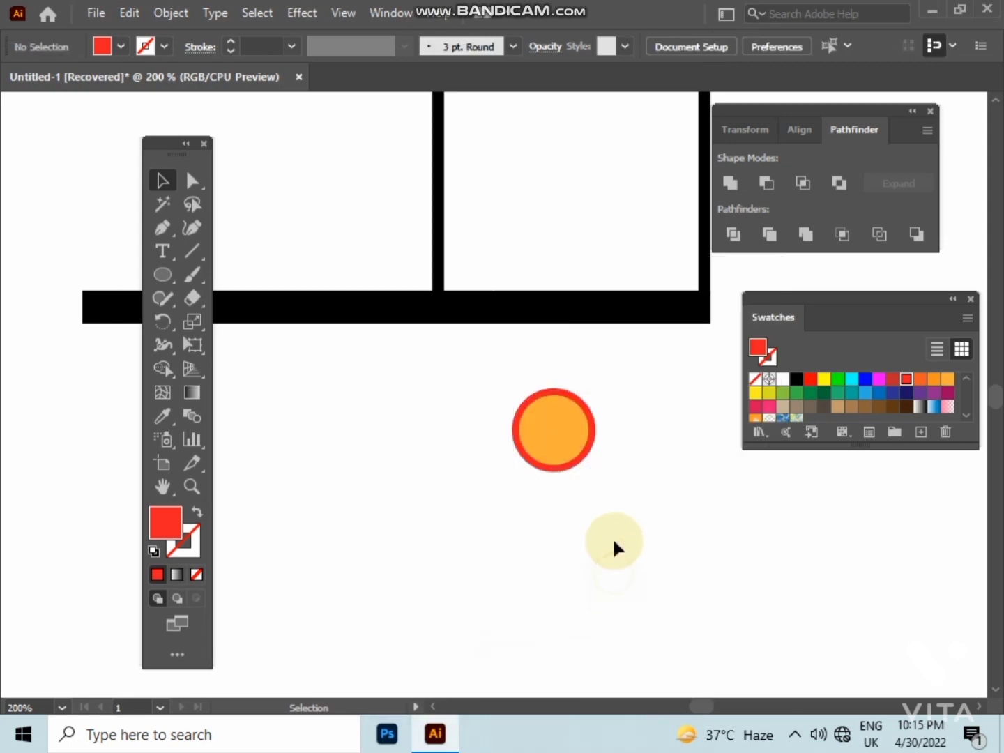
{"action": "key", "text": "ctrl+z"}
{"action": "key", "text": "ctrl+z"}
{"action": "key", "text": "ctrl+z"}
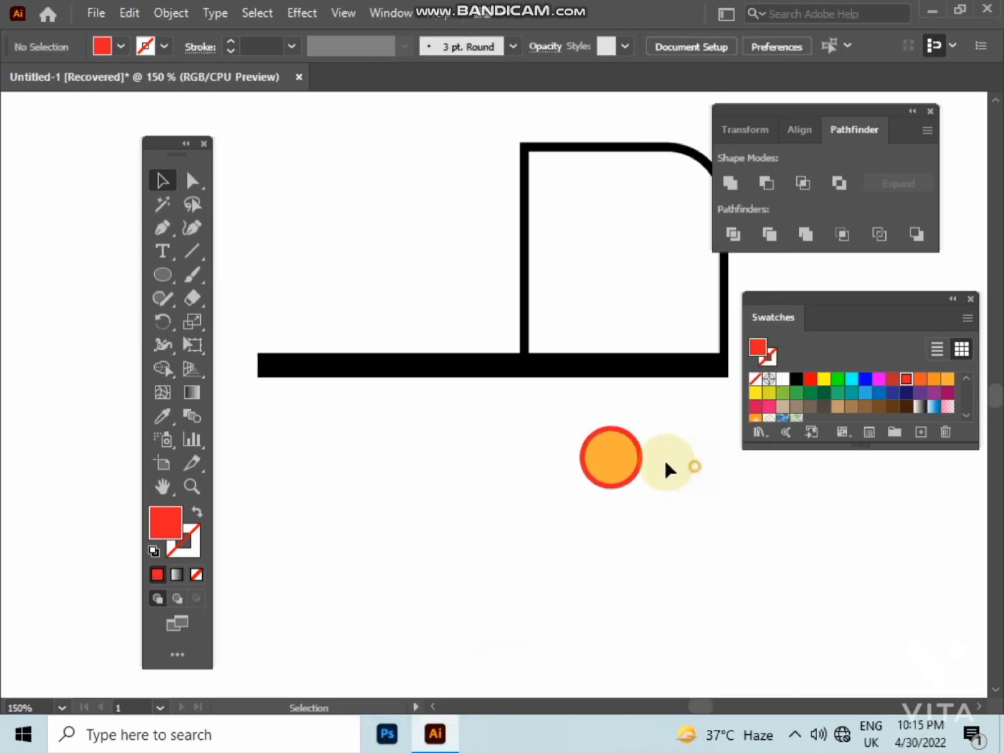
{"action": "key", "text": "ctrl+z"}
Step: Move the ringed wheel up to sit just under the black base bar
{"action": "scroll", "coordinate": [661, 486], "scroll_direction": "up", "scroll_amount": 1}
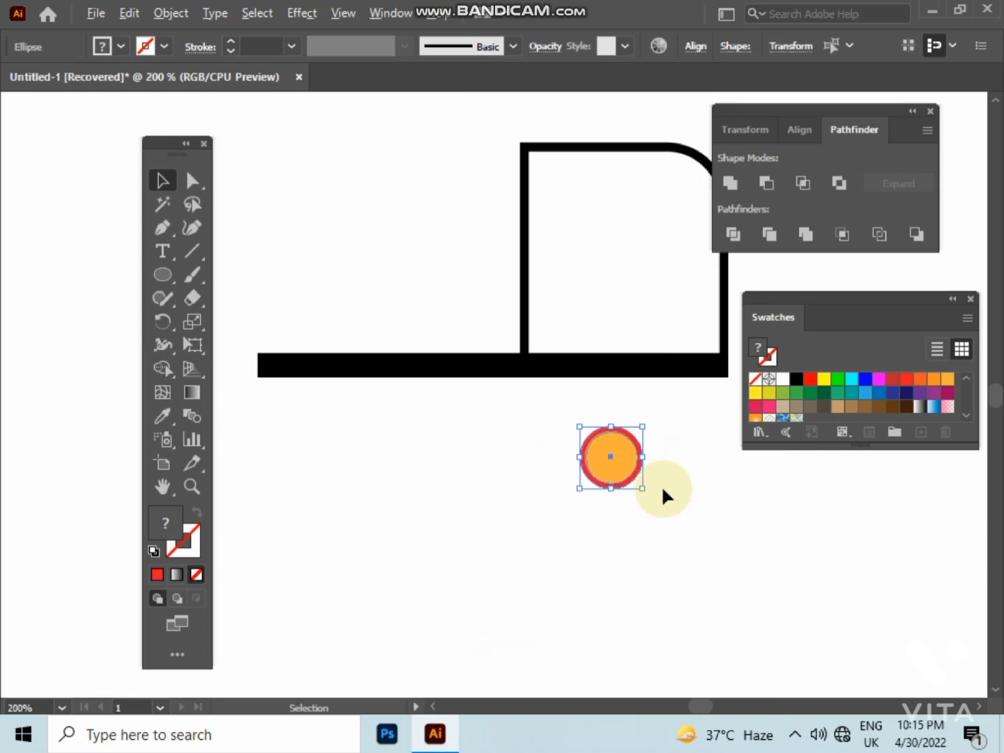
{"action": "scroll", "coordinate": [661, 485], "scroll_direction": "up", "scroll_amount": 1}
{"action": "left_click_drag", "start_coordinate": [590, 450], "coordinate": [610, 320]}
{"action": "left_click", "coordinate": [663, 376]}
{"action": "scroll", "coordinate": [664, 378], "scroll_direction": "down", "scroll_amount": 1}
{"action": "scroll", "coordinate": [664, 378], "scroll_direction": "down", "scroll_amount": 1}
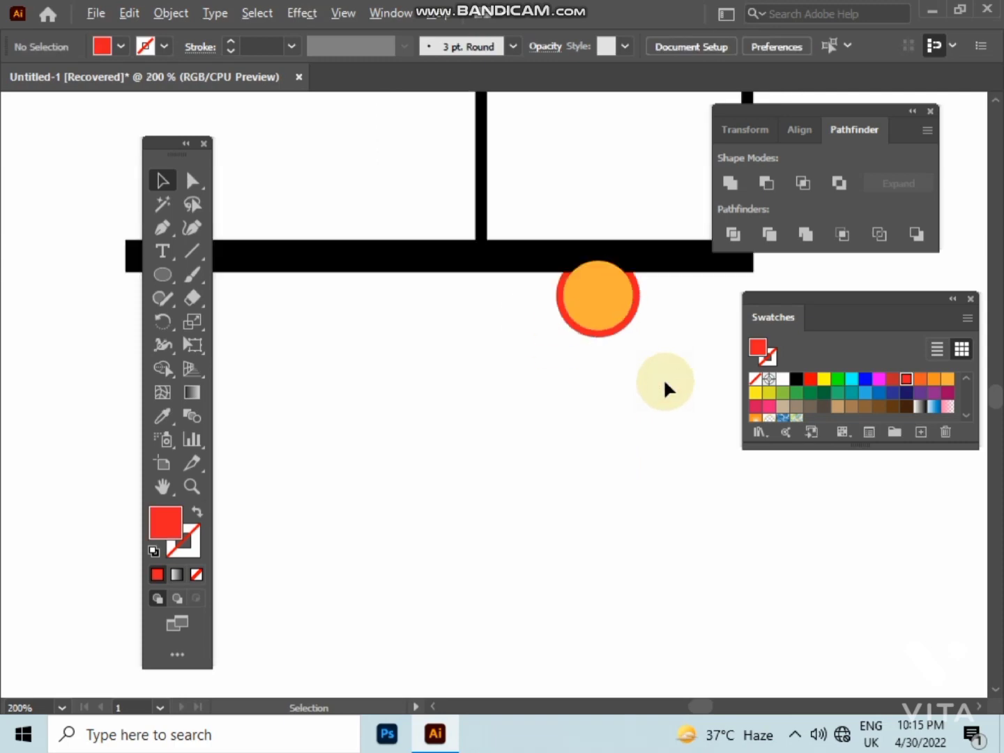
{"action": "left_click_drag", "start_coordinate": [482, 384], "coordinate": [498, 412]}
{"action": "scroll", "coordinate": [499, 412], "scroll_direction": "down", "scroll_amount": 1}
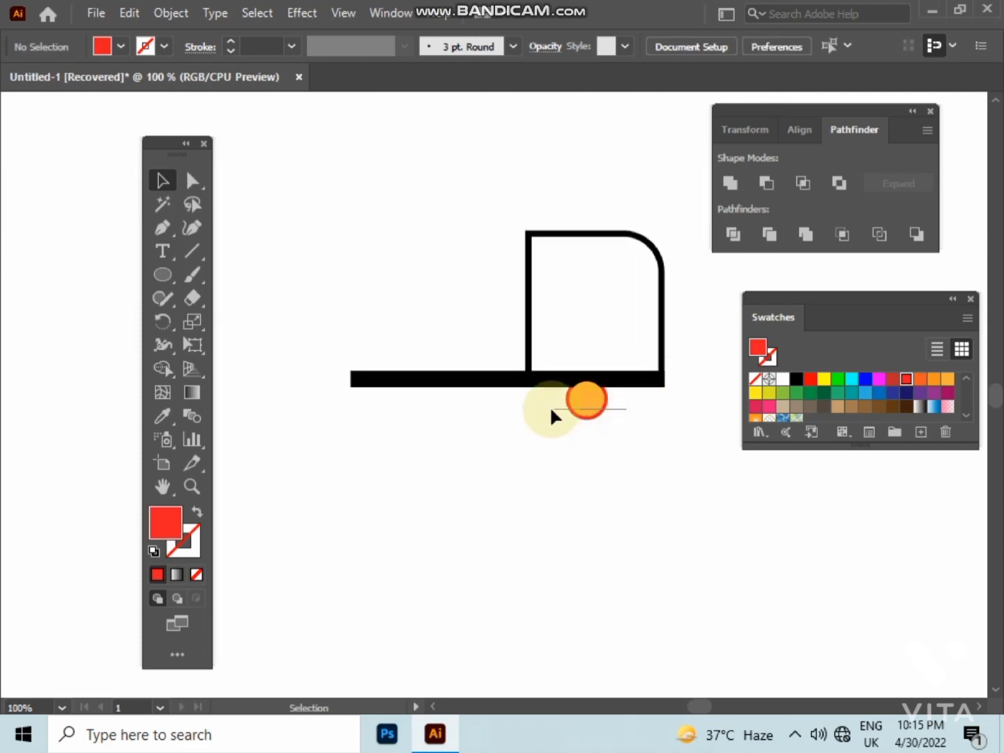
{"action": "scroll", "coordinate": [579, 414], "scroll_direction": "up", "scroll_amount": 1}
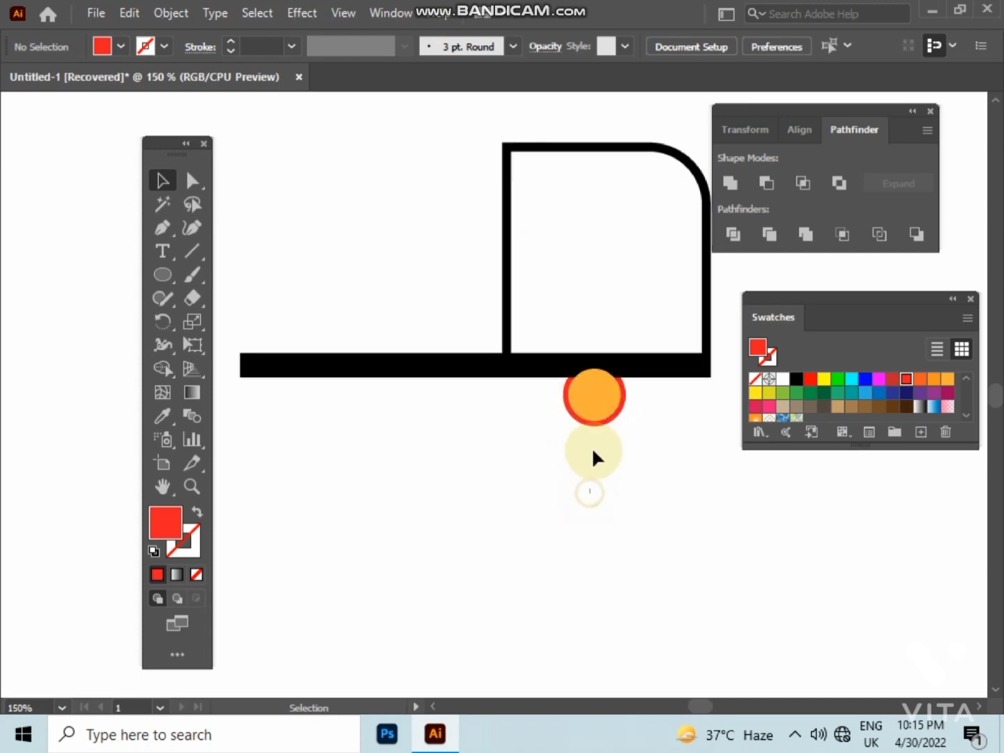
Step: Copy the wheel straight left under the bar as the rear wheel
{"action": "left_click", "coordinate": [594, 403]}
{"action": "left_click", "coordinate": [614, 438]}
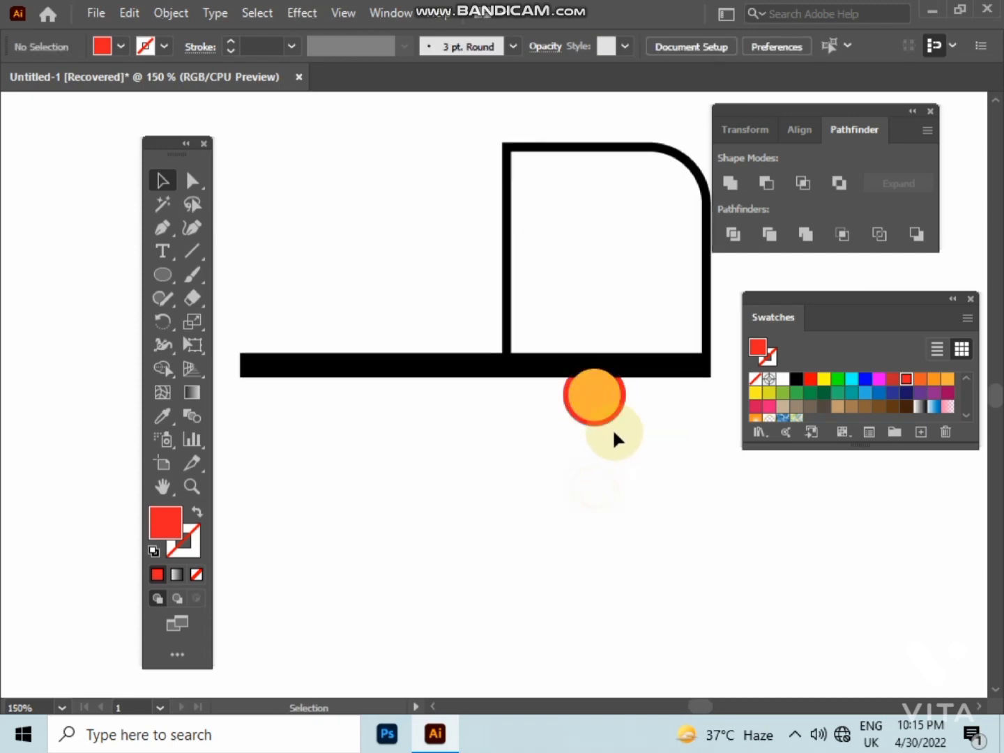
{"action": "left_click", "coordinate": [595, 395]}
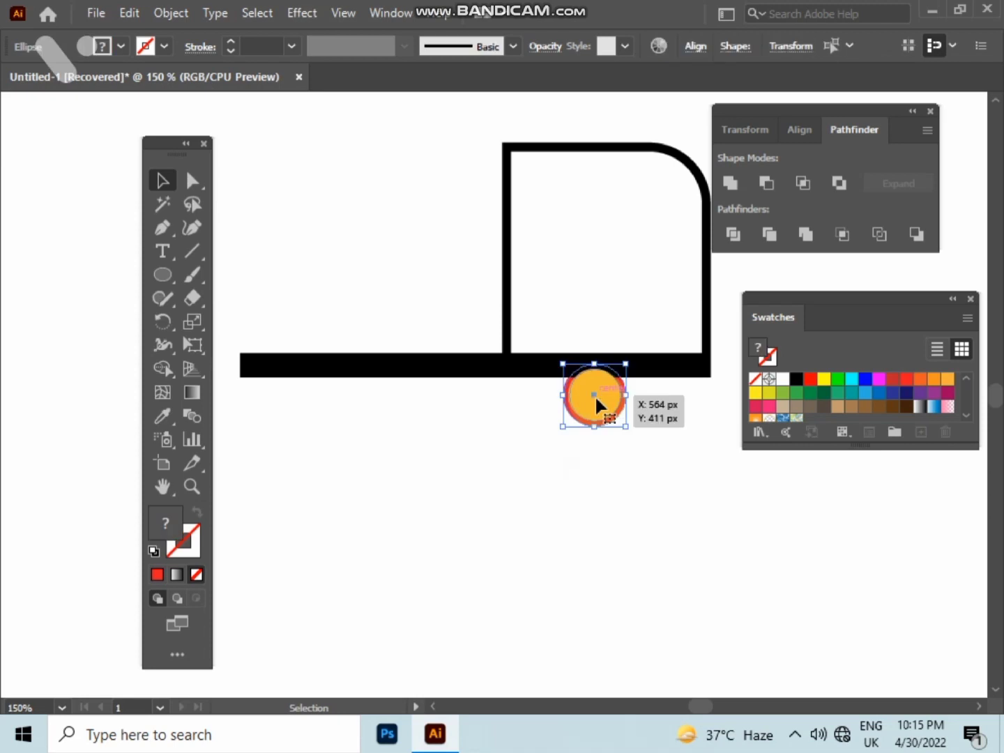
{"action": "left_click_drag", "start_coordinate": [595, 395], "coordinate": [364, 399]}
{"action": "left_click", "coordinate": [421, 518]}
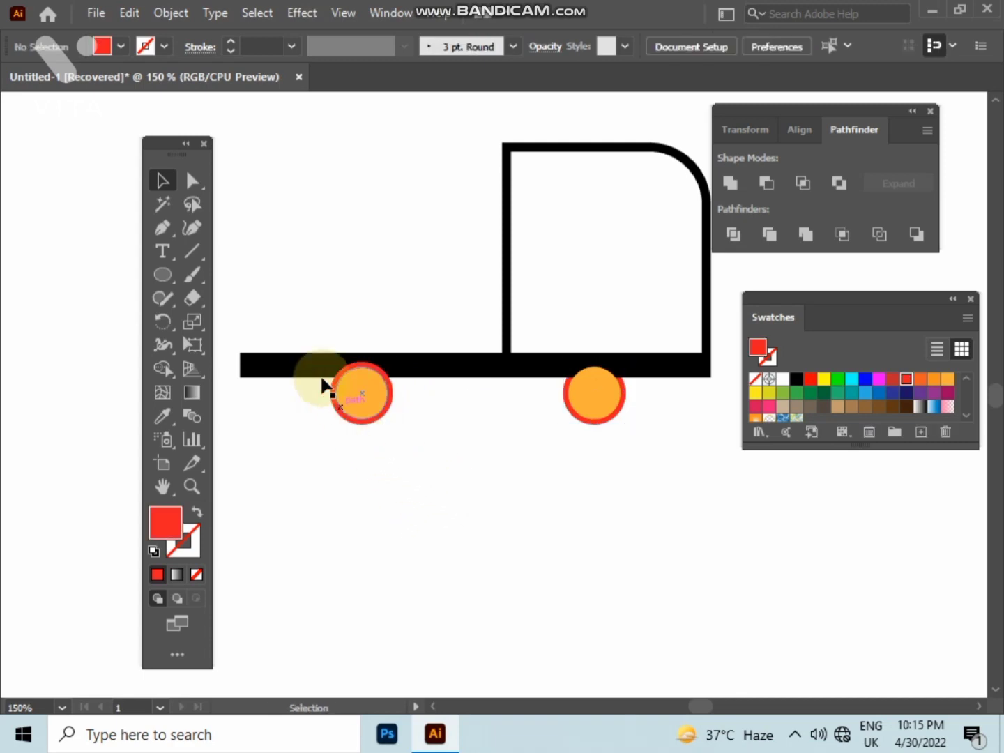
{"action": "left_click_drag", "start_coordinate": [280, 303], "coordinate": [634, 406]}
Step: With Shape Builder, delete the front wheel's ring and arc and merge it into one red circle
{"action": "scroll", "coordinate": [619, 393], "scroll_direction": "up", "scroll_amount": 4}
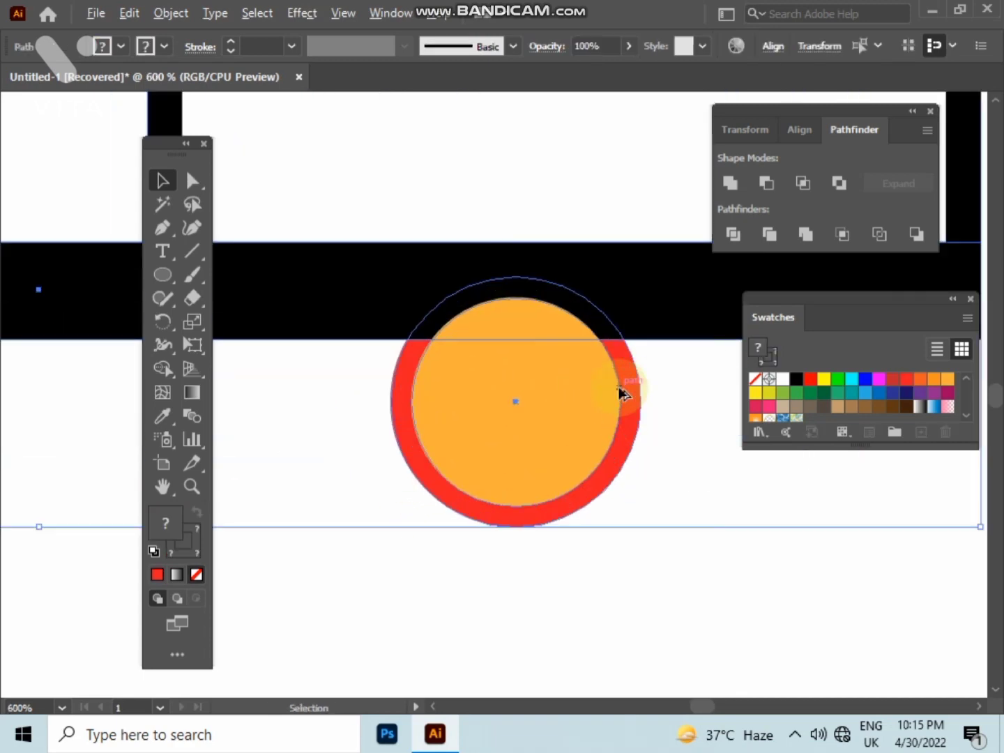
{"action": "left_click", "coordinate": [167, 368]}
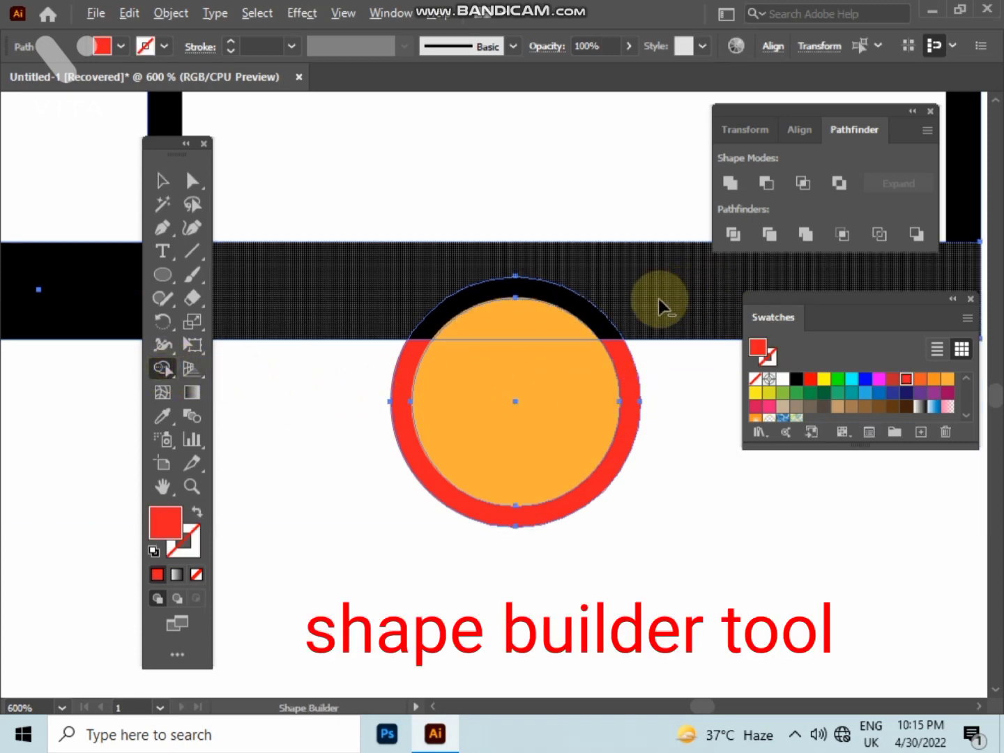
{"action": "left_click", "coordinate": [608, 333], "text": "alt"}
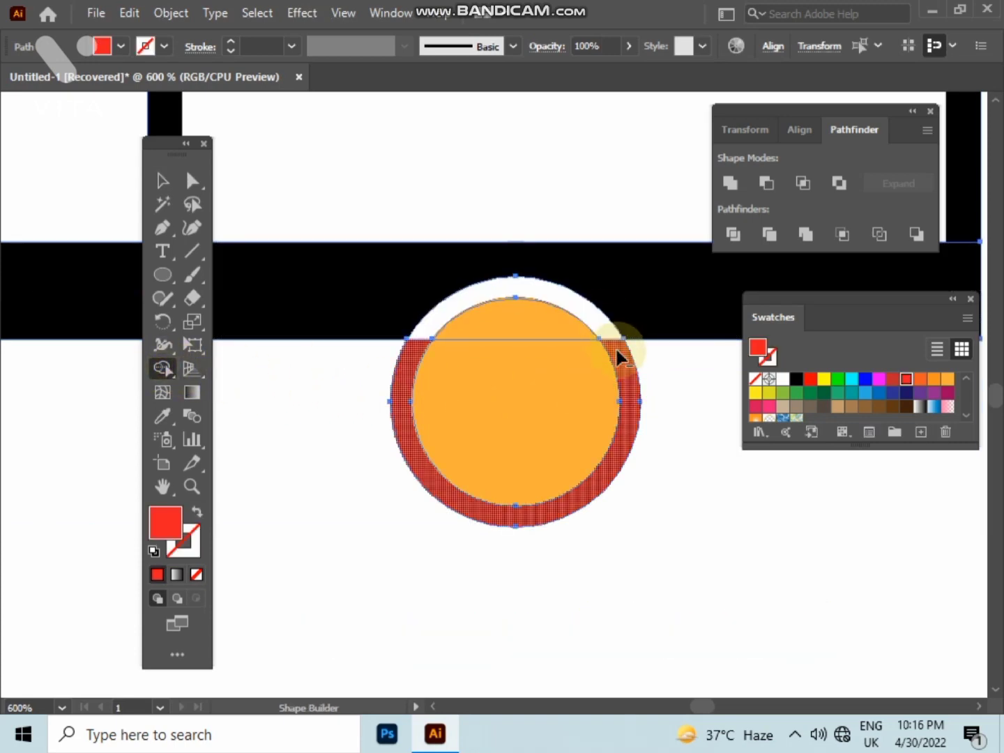
{"action": "left_click_drag", "start_coordinate": [552, 328], "coordinate": [543, 387]}
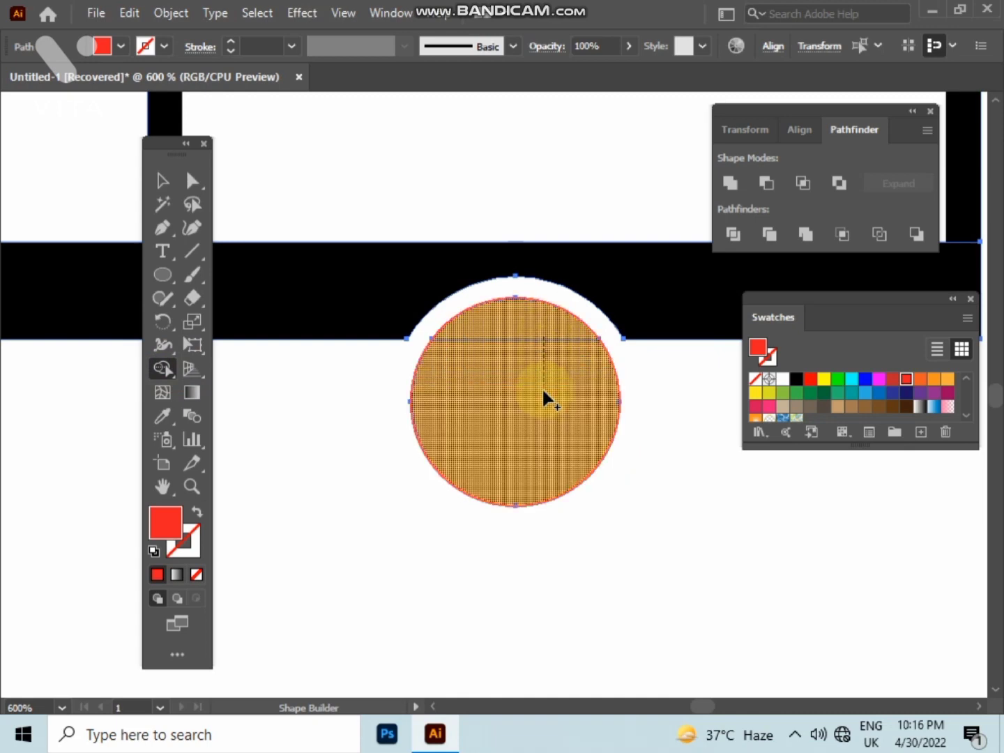
Step: Merge the rear wheel's pieces into one solid red circle the same way
{"action": "key", "text": "ctrl+minus"}
{"action": "left_click_drag", "start_coordinate": [318, 420], "coordinate": [886, 449]}
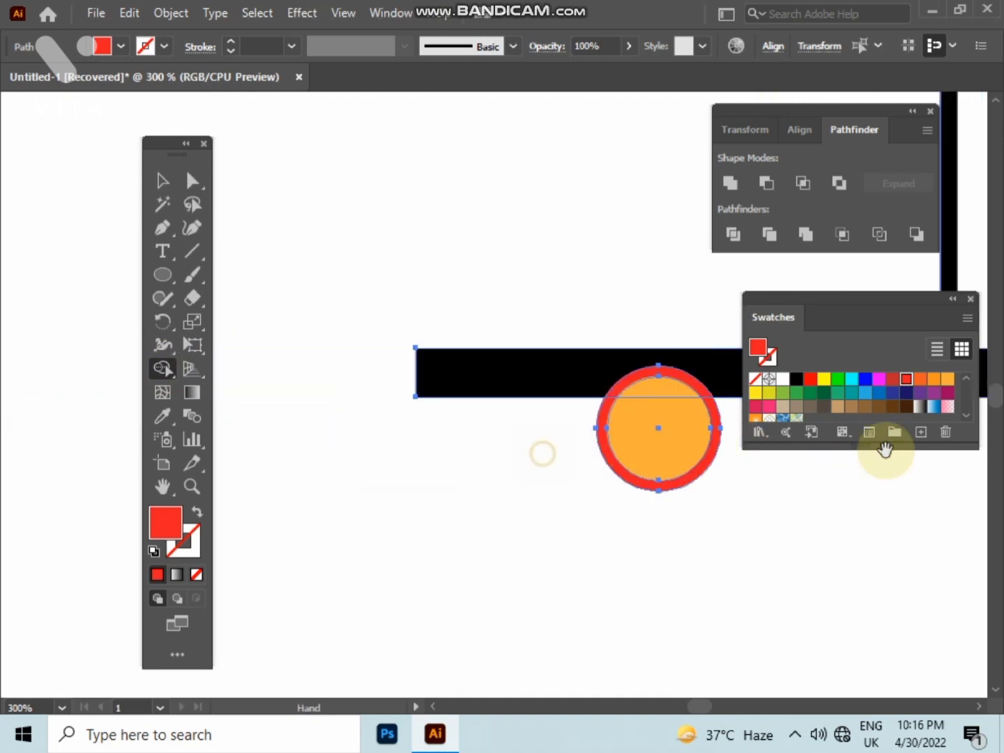
{"action": "scroll", "coordinate": [606, 397], "scroll_direction": "up", "scroll_amount": 1}
{"action": "scroll", "coordinate": [606, 397], "scroll_direction": "up", "scroll_amount": 1}
{"action": "mouse_move", "coordinate": [597, 363]}
{"action": "left_mouse_down"}
{"action": "mouse_move", "coordinate": [412, 295]}
{"action": "mouse_move", "coordinate": [411, 327]}
{"action": "left_mouse_up"}
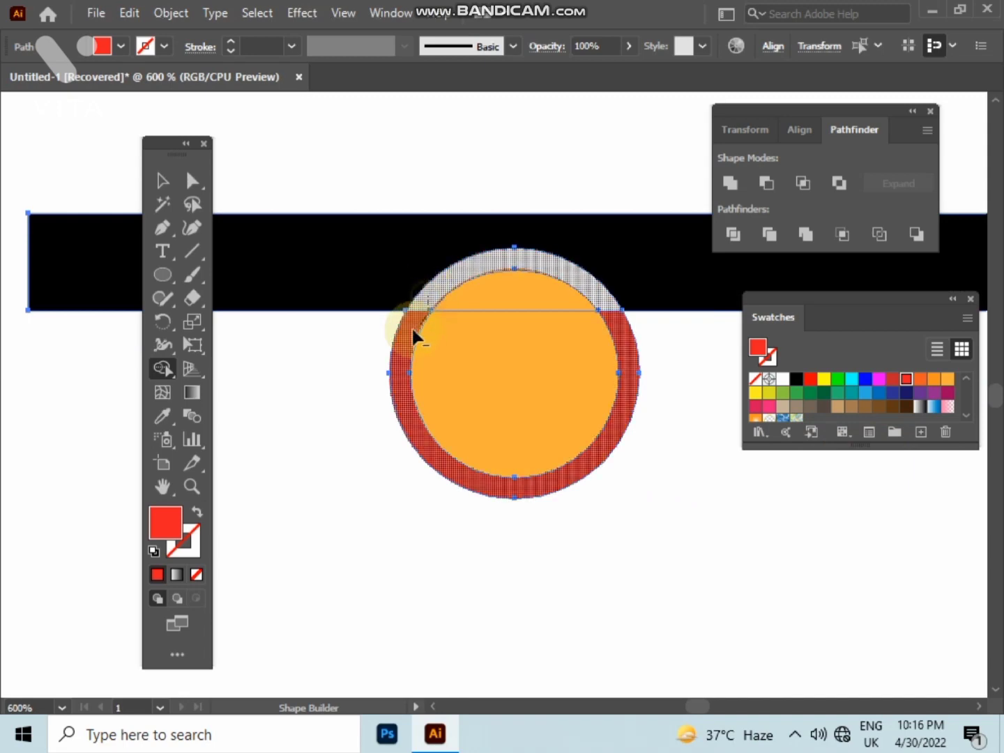
{"action": "left_click_drag", "start_coordinate": [513, 297], "coordinate": [519, 373]}
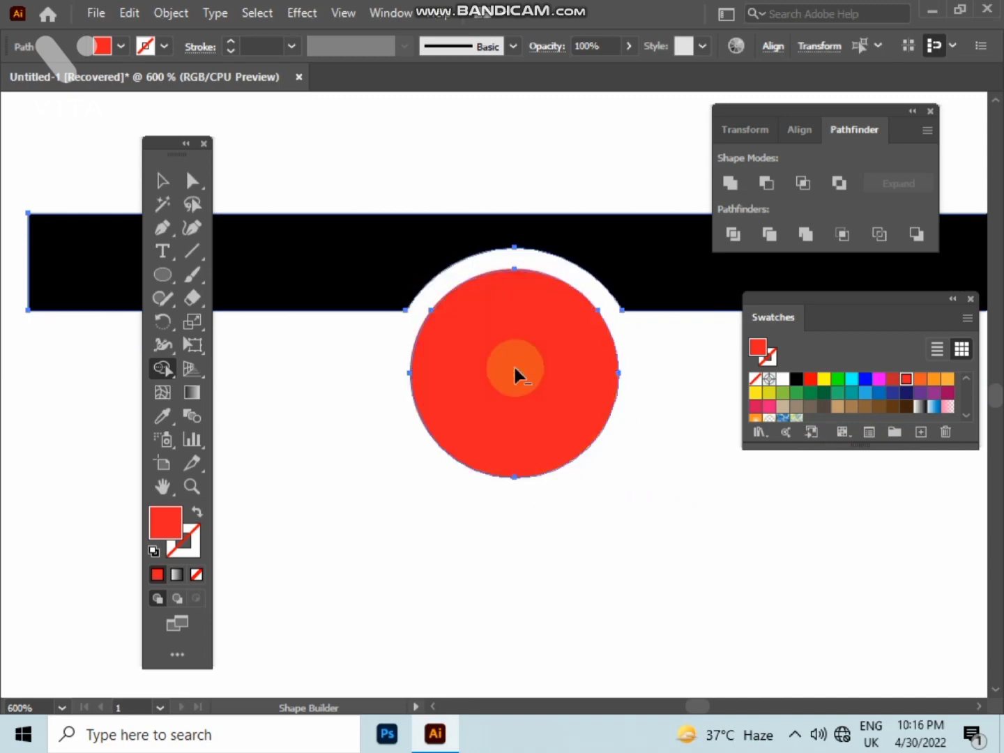
{"action": "scroll", "coordinate": [515, 373], "scroll_direction": "down", "scroll_amount": 3}
{"action": "left_click", "coordinate": [162, 180]}
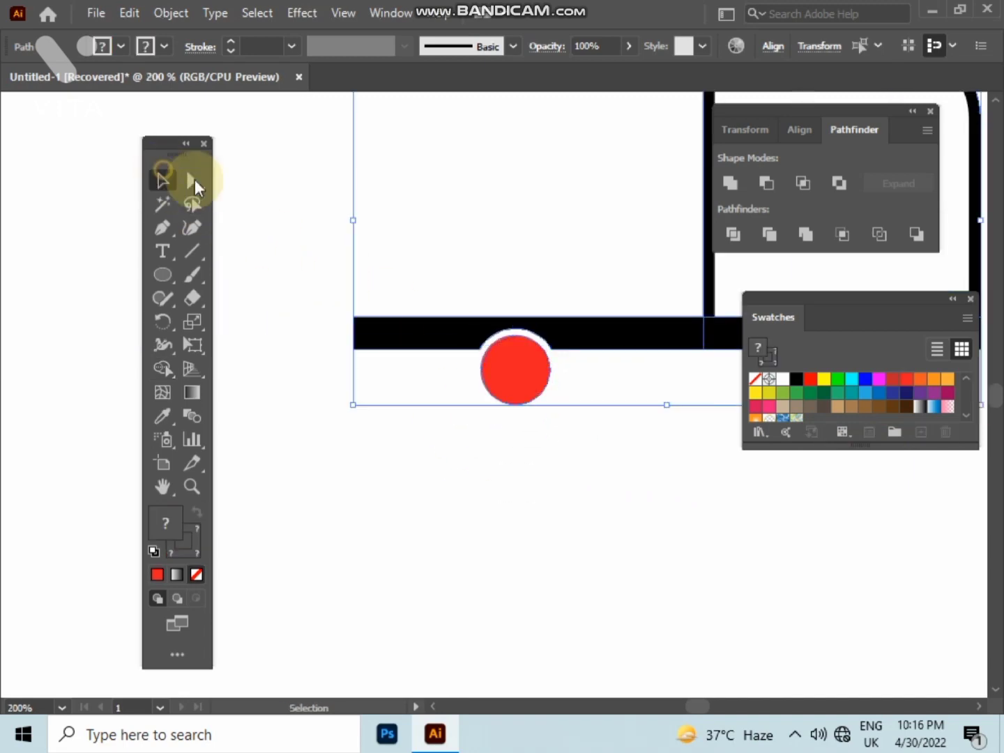
{"action": "left_click", "coordinate": [475, 210]}
{"action": "scroll", "coordinate": [475, 207], "scroll_direction": "down", "scroll_amount": 1}
{"action": "left_click_drag", "start_coordinate": [476, 214], "coordinate": [381, 309]}
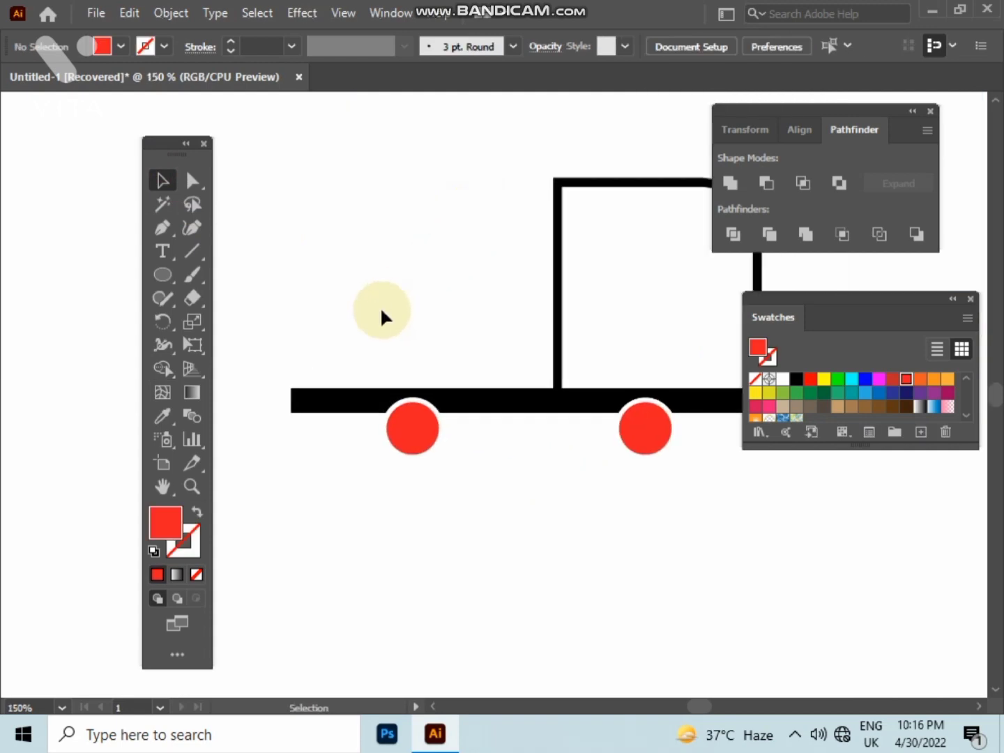
{"action": "scroll", "coordinate": [380, 306], "scroll_direction": "down", "scroll_amount": 1}
Step: Draw a window rectangle inside the truck cab
{"action": "scroll", "coordinate": [575, 308], "scroll_direction": "up", "scroll_amount": 1}
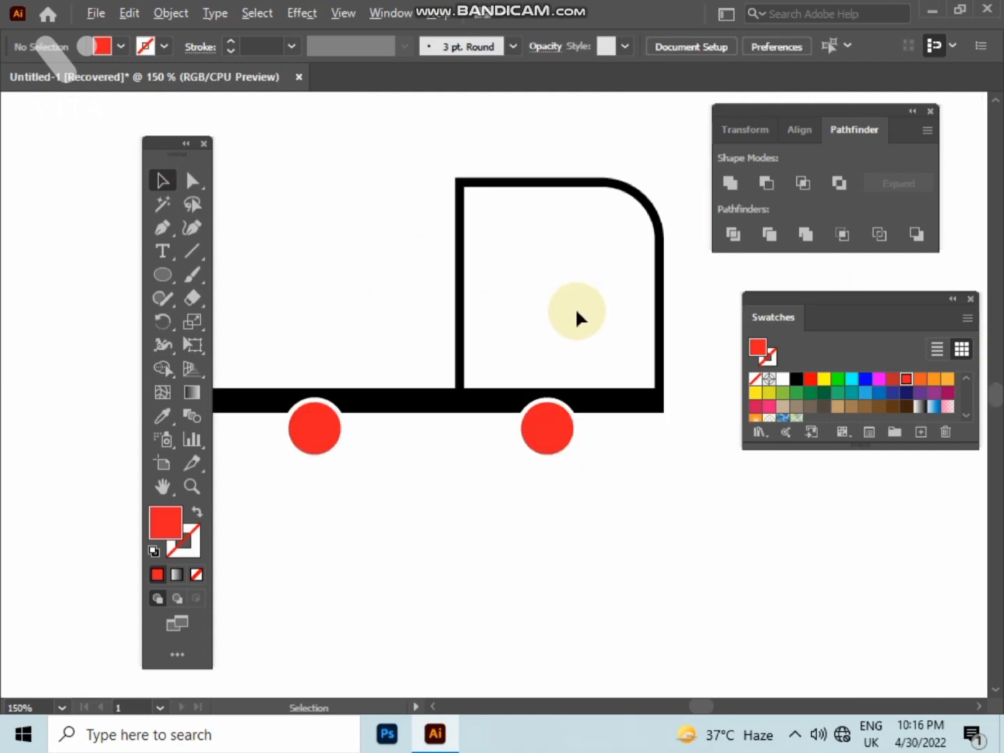
{"action": "scroll", "coordinate": [575, 308], "scroll_direction": "up", "scroll_amount": 1}
{"action": "scroll", "coordinate": [433, 314], "scroll_direction": "up", "scroll_amount": 1}
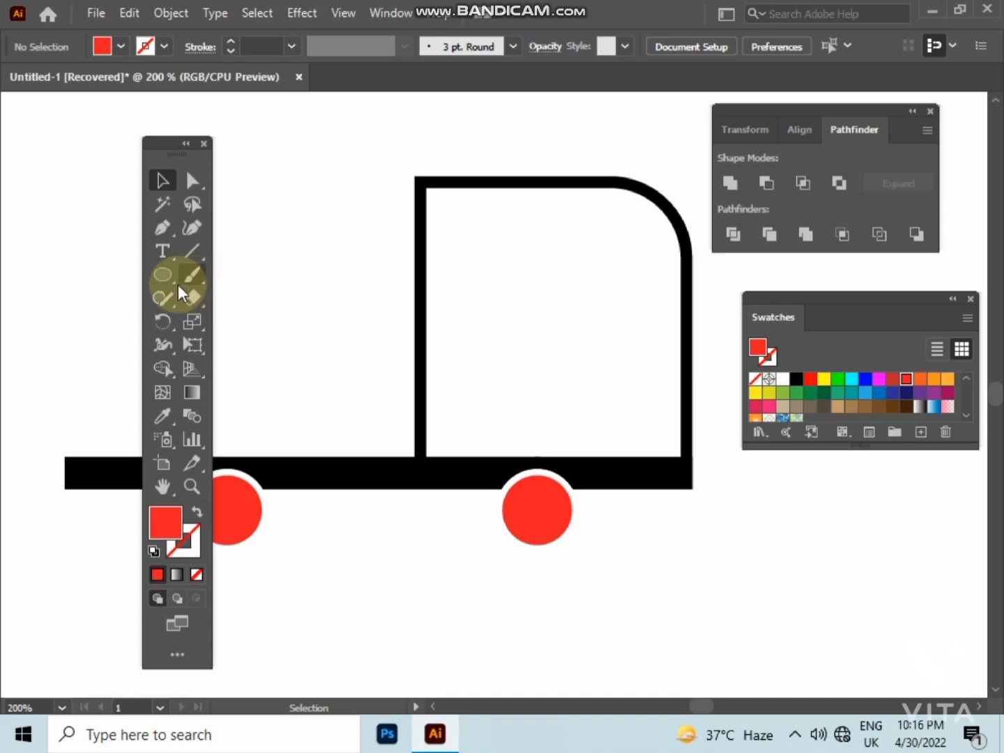
{"action": "left_click_drag", "start_coordinate": [177, 284], "coordinate": [215, 276]}
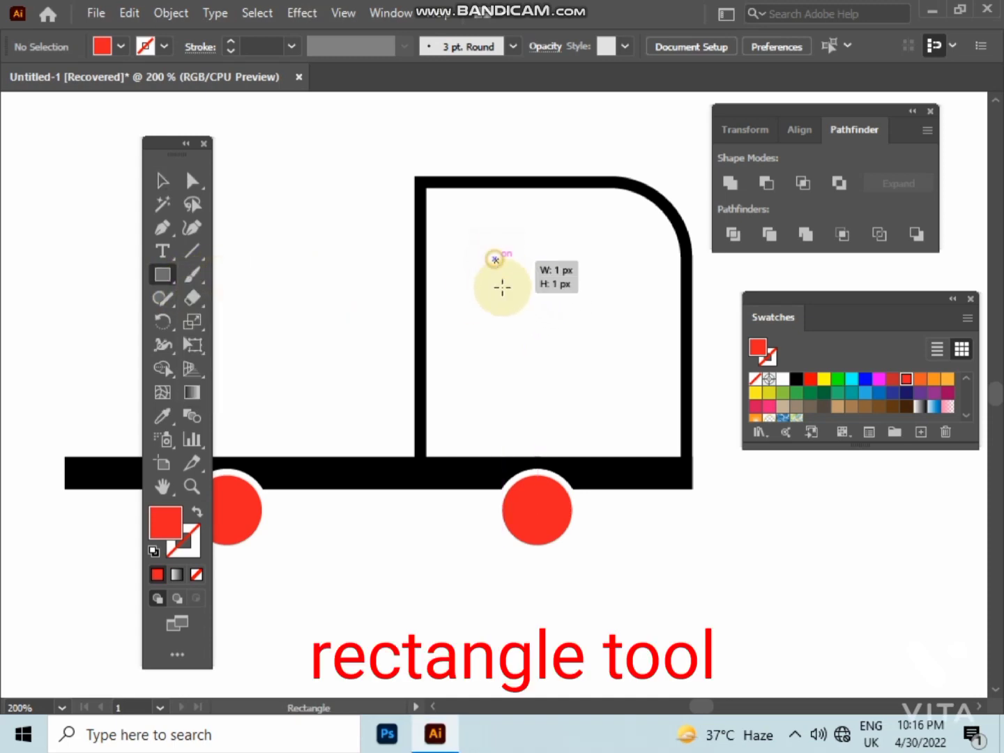
{"action": "left_click_drag", "start_coordinate": [502, 287], "coordinate": [590, 374]}
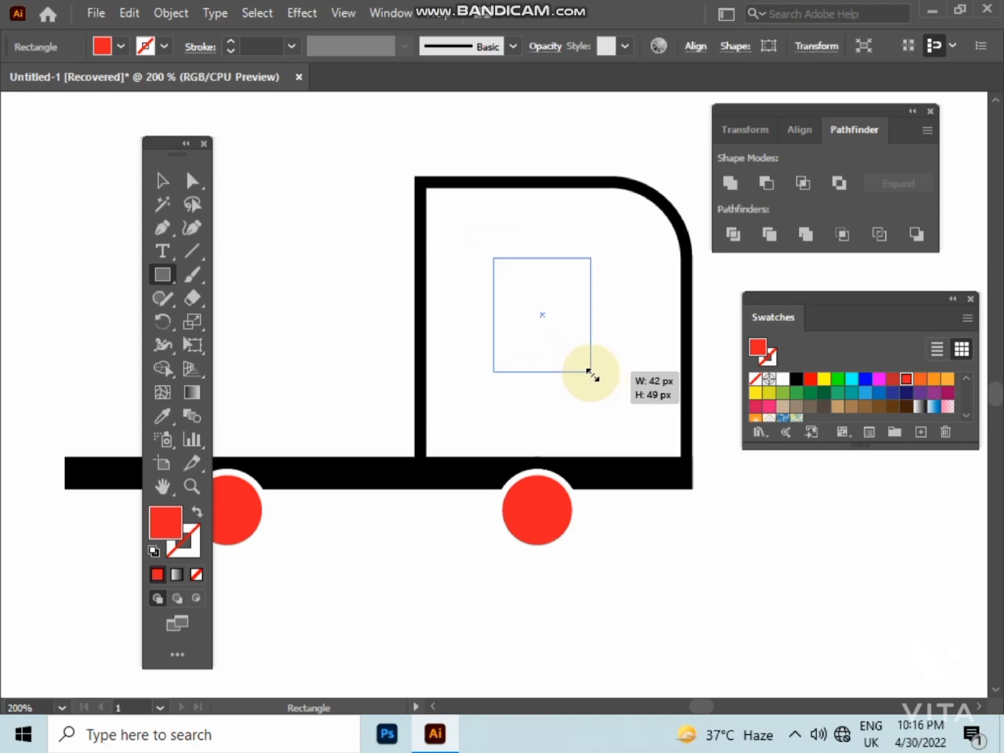
Step: Round only the window's top-right corner, leaving the others sharp
{"action": "left_click", "coordinate": [192, 181]}
{"action": "left_click", "coordinate": [268, 210]}
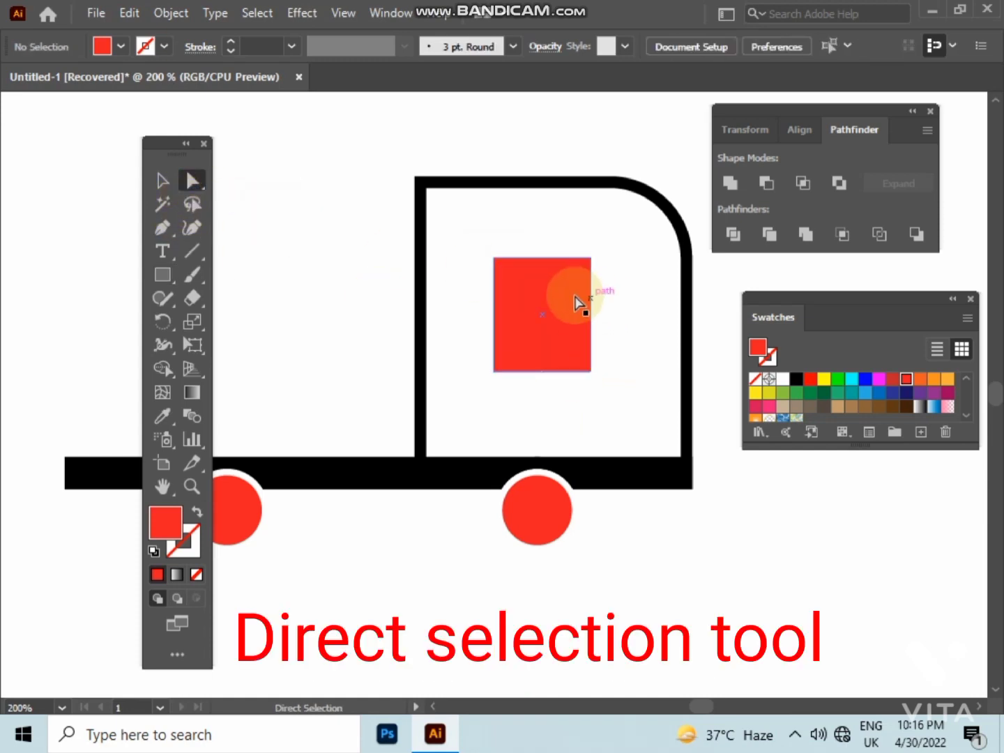
{"action": "left_click", "coordinate": [576, 305]}
{"action": "mouse_move", "coordinate": [579, 276]}
{"action": "left_mouse_down"}
{"action": "mouse_move", "coordinate": [569, 294]}
{"action": "mouse_move", "coordinate": [624, 293]}
{"action": "left_mouse_up"}
{"action": "left_click", "coordinate": [623, 293]}
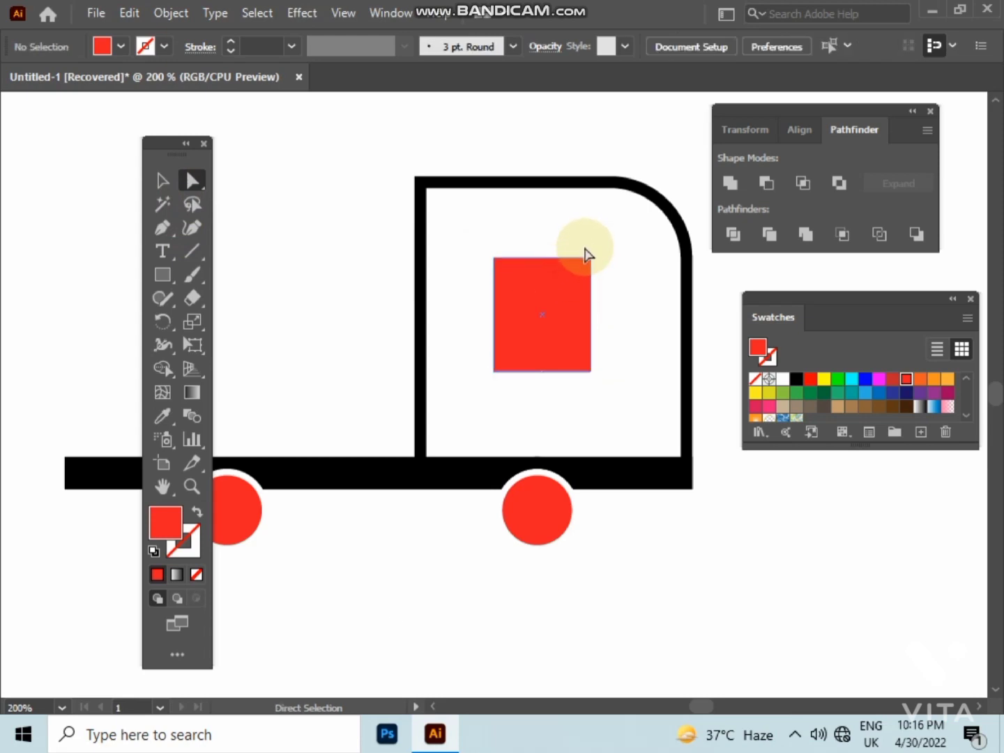
{"action": "left_click", "coordinate": [591, 258]}
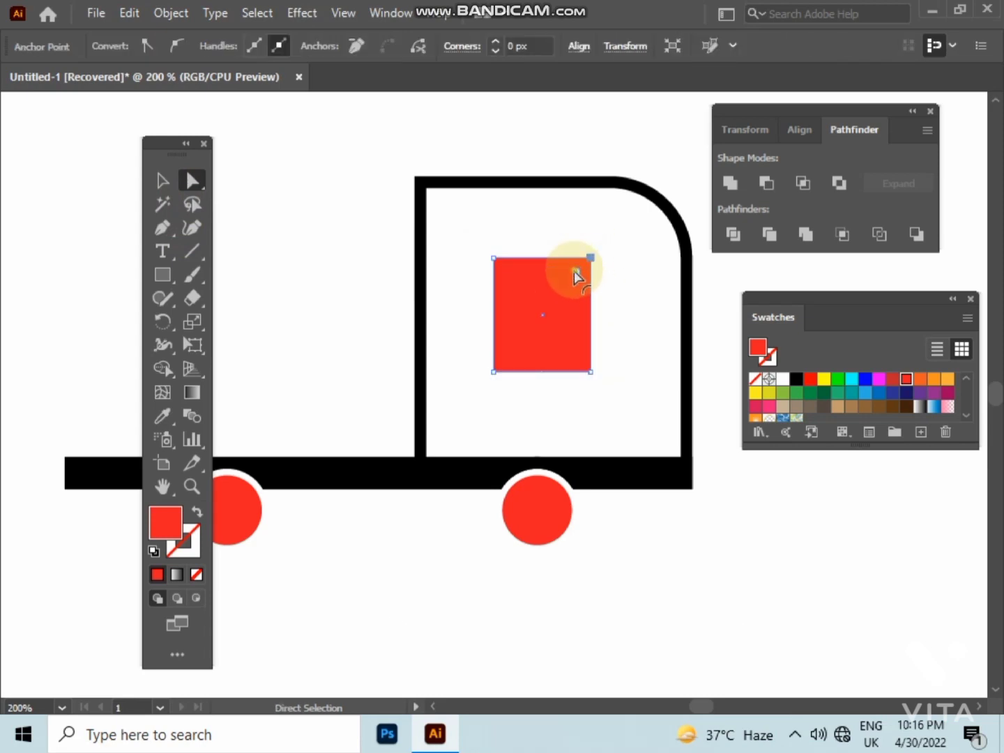
{"action": "left_click_drag", "start_coordinate": [575, 271], "coordinate": [588, 300]}
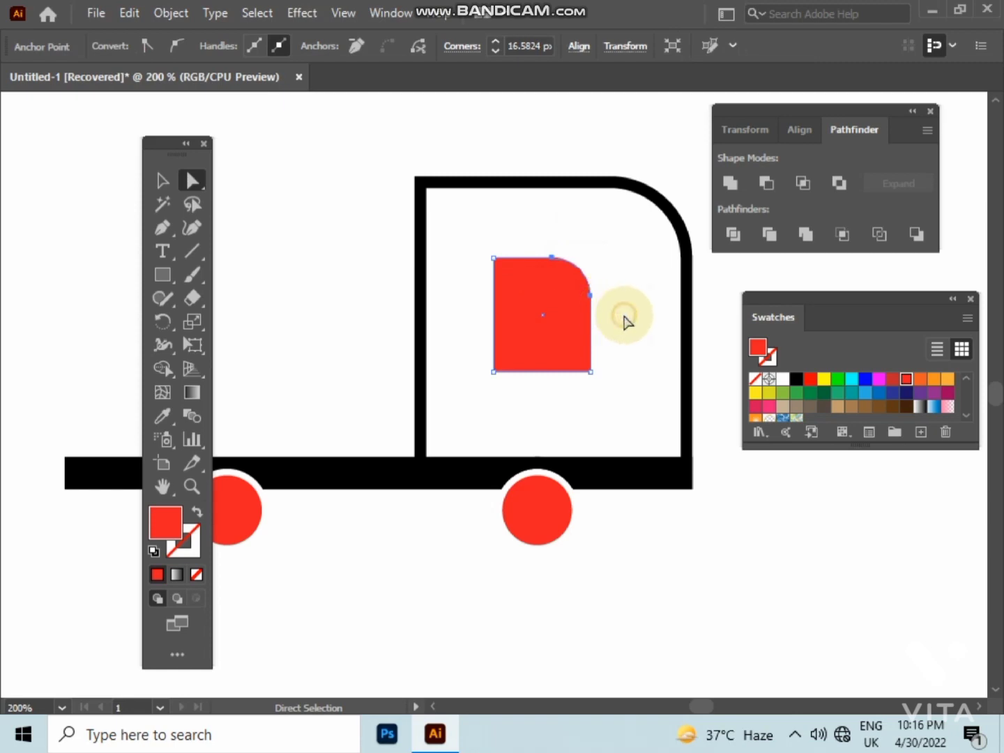
{"action": "left_click", "coordinate": [626, 321]}
{"action": "key", "text": "ctrl+minus"}
Step: Move the red window slightly down and right into its final spot in the cab
{"action": "left_click", "coordinate": [161, 182]}
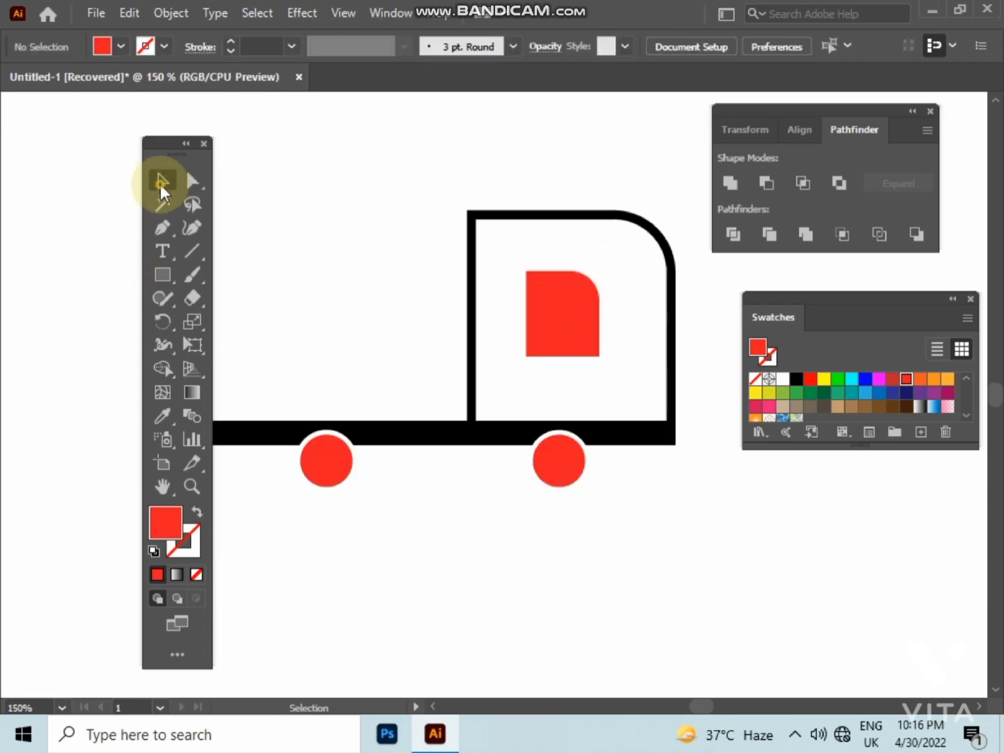
{"action": "left_click", "coordinate": [564, 316]}
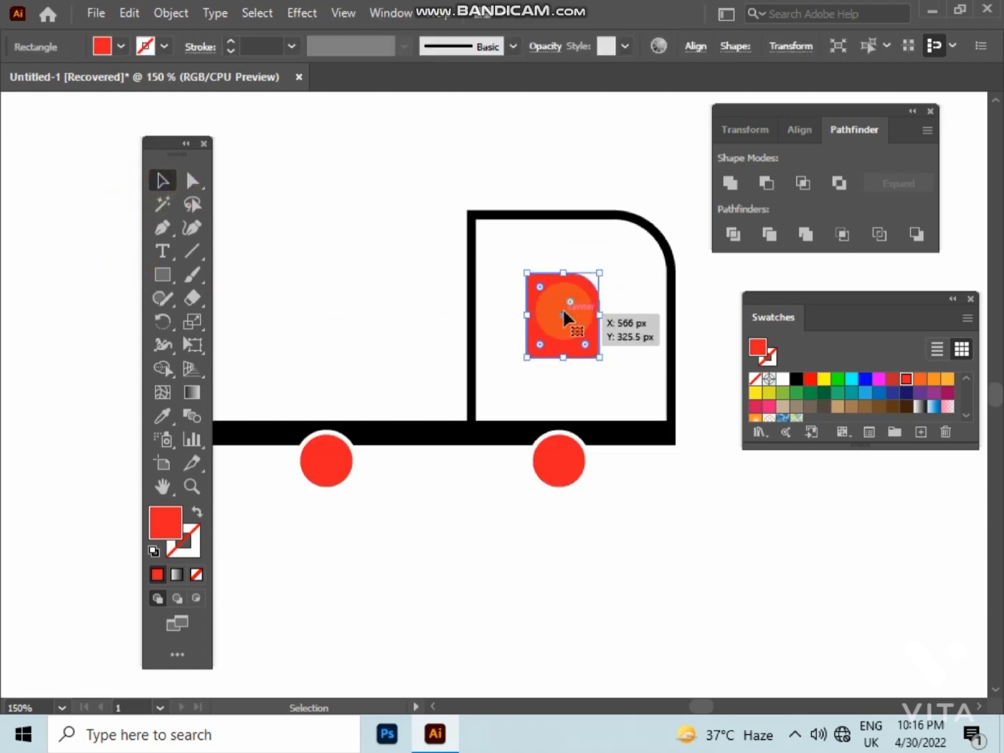
{"action": "left_click_drag", "start_coordinate": [561, 308], "coordinate": [566, 317]}
{"action": "key", "text": "Right"}
{"action": "key", "text": "Right"}
{"action": "key", "text": "Right"}
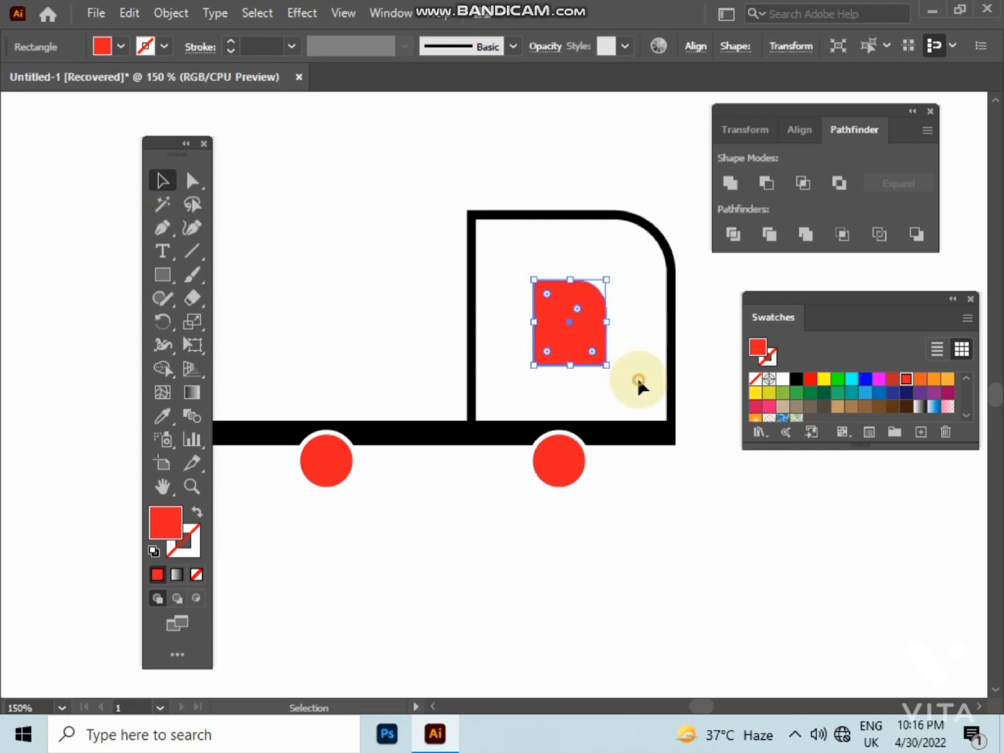
{"action": "left_click", "coordinate": [503, 362]}
{"action": "scroll", "coordinate": [488, 362], "scroll_direction": "down", "scroll_amount": 2}
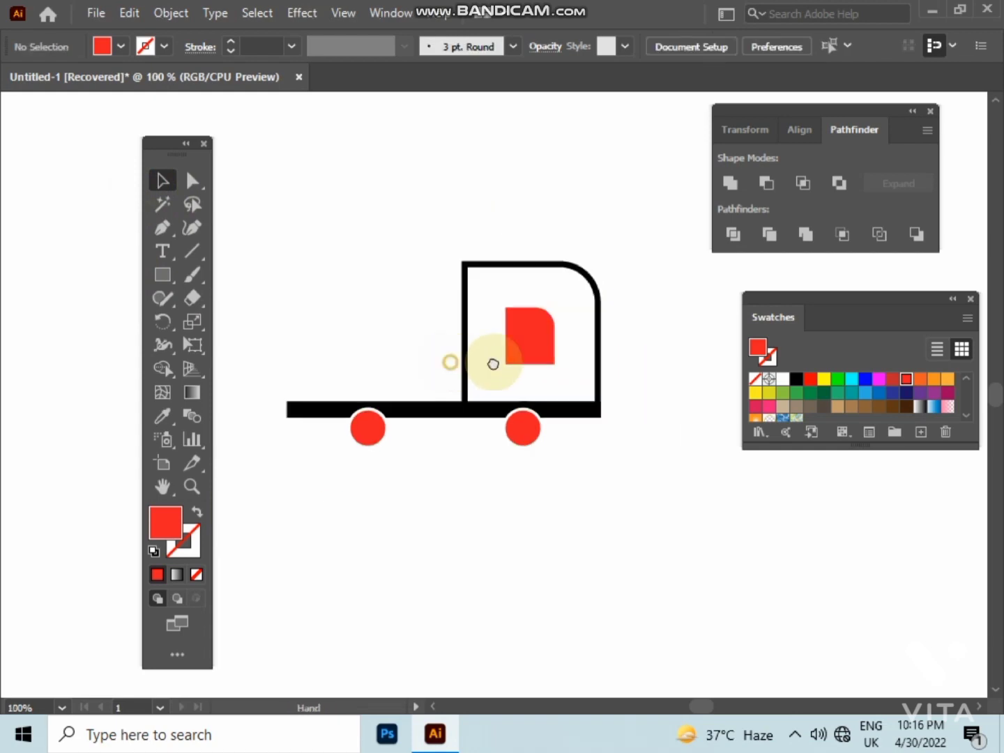
{"action": "scroll", "coordinate": [482, 353], "scroll_direction": "left", "scroll_amount": 3}
{"action": "scroll", "coordinate": [477, 347], "scroll_direction": "up", "scroll_amount": 2}
Step: Draw a thin rectangular bar above the truck chassis, left of the cab
{"action": "left_click_drag", "start_coordinate": [477, 348], "coordinate": [434, 311]}
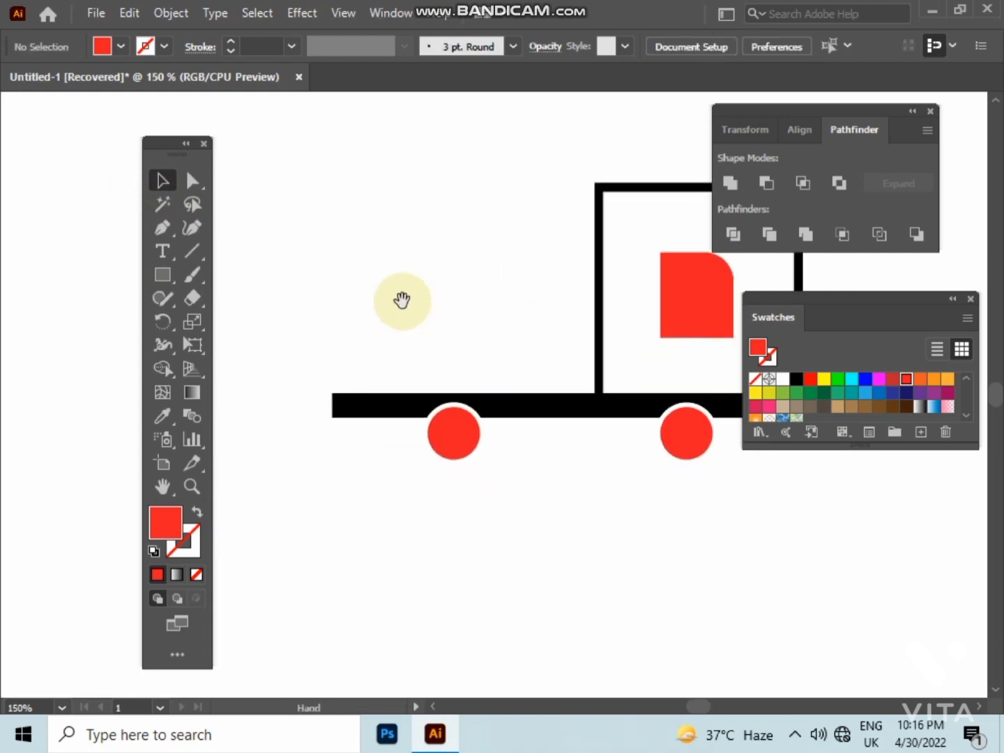
{"action": "left_click", "coordinate": [166, 278]}
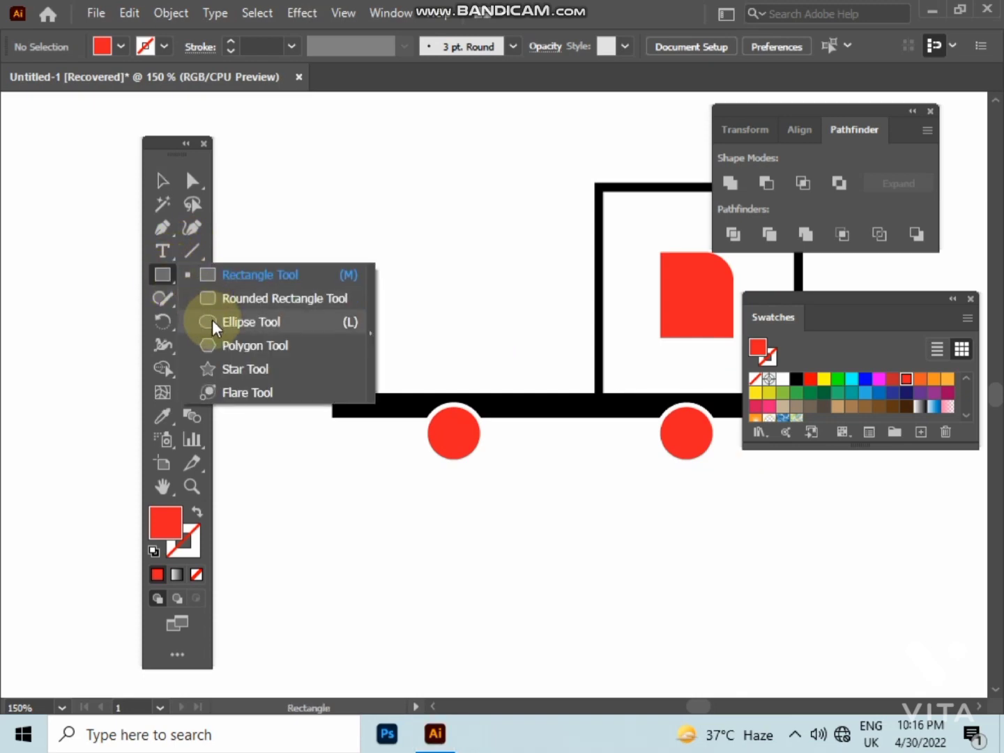
{"action": "left_click", "coordinate": [213, 298]}
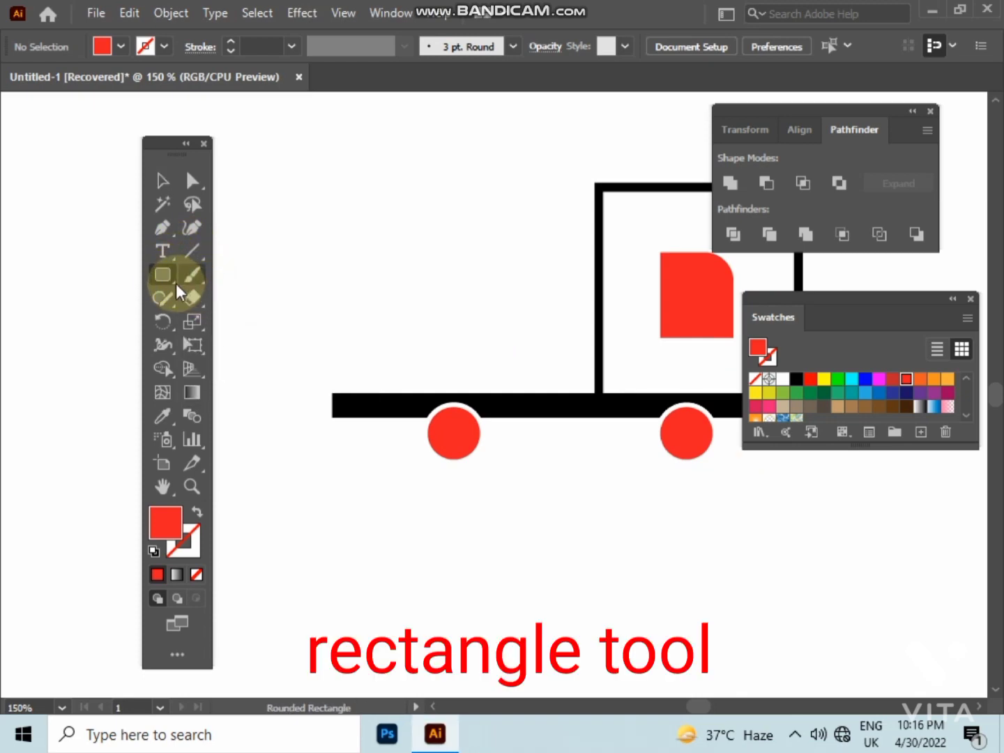
{"action": "left_click_drag", "start_coordinate": [175, 282], "coordinate": [239, 272]}
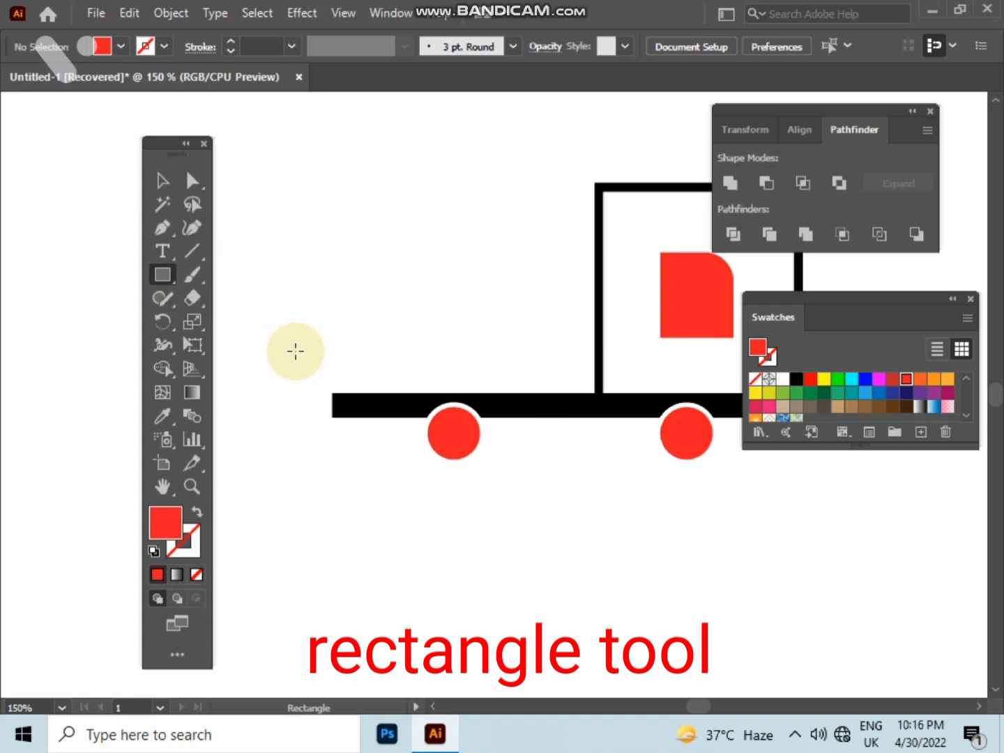
{"action": "mouse_move", "coordinate": [293, 355]}
{"action": "left_mouse_down"}
{"action": "mouse_move", "coordinate": [509, 380]}
{"action": "mouse_move", "coordinate": [542, 365]}
{"action": "left_mouse_up"}
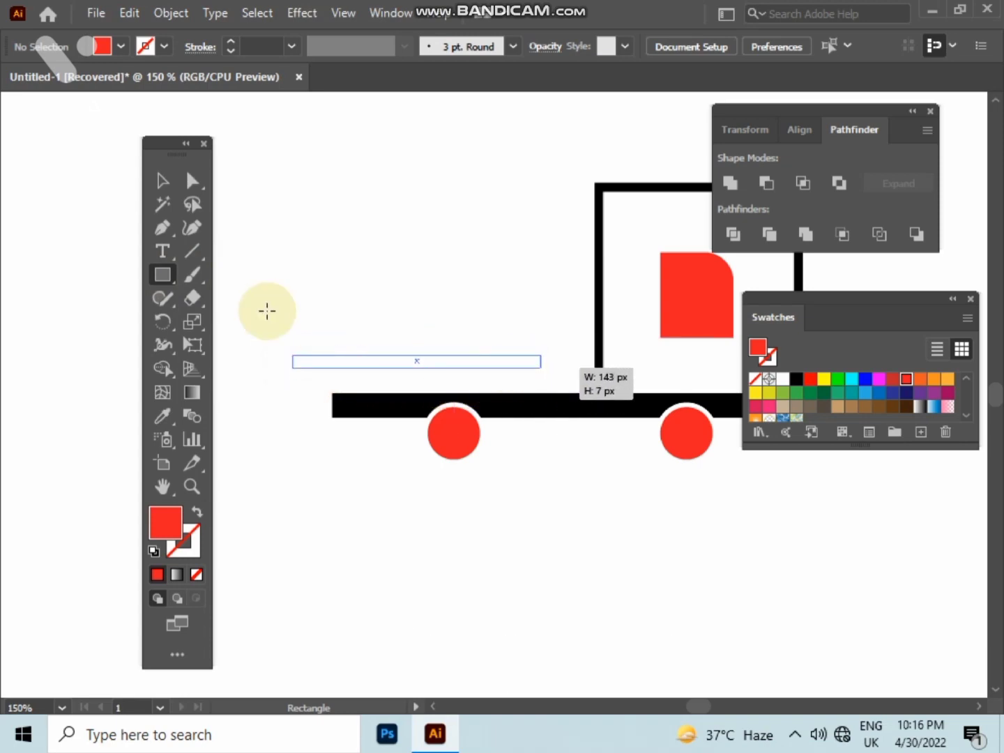
{"action": "left_click", "coordinate": [161, 182]}
{"action": "left_click", "coordinate": [303, 219]}
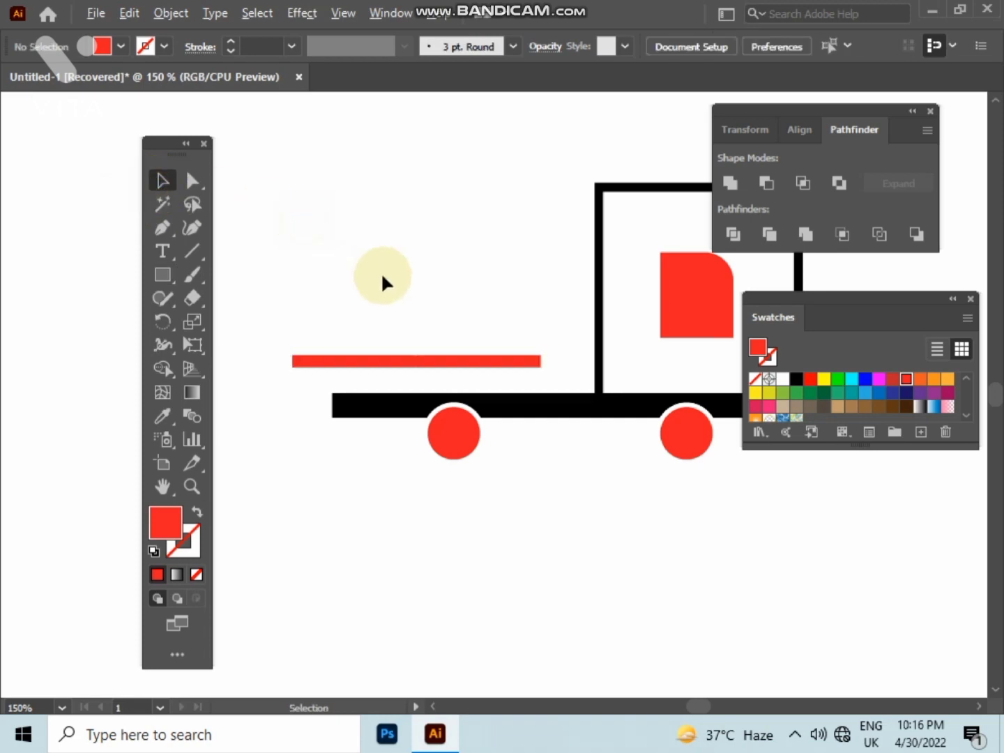
Step: Nudge the red bar down toward the chassis and round its ends into pill shapes
{"action": "scroll", "coordinate": [381, 273], "scroll_direction": "up", "scroll_amount": 1}
{"action": "left_click", "coordinate": [446, 399]}
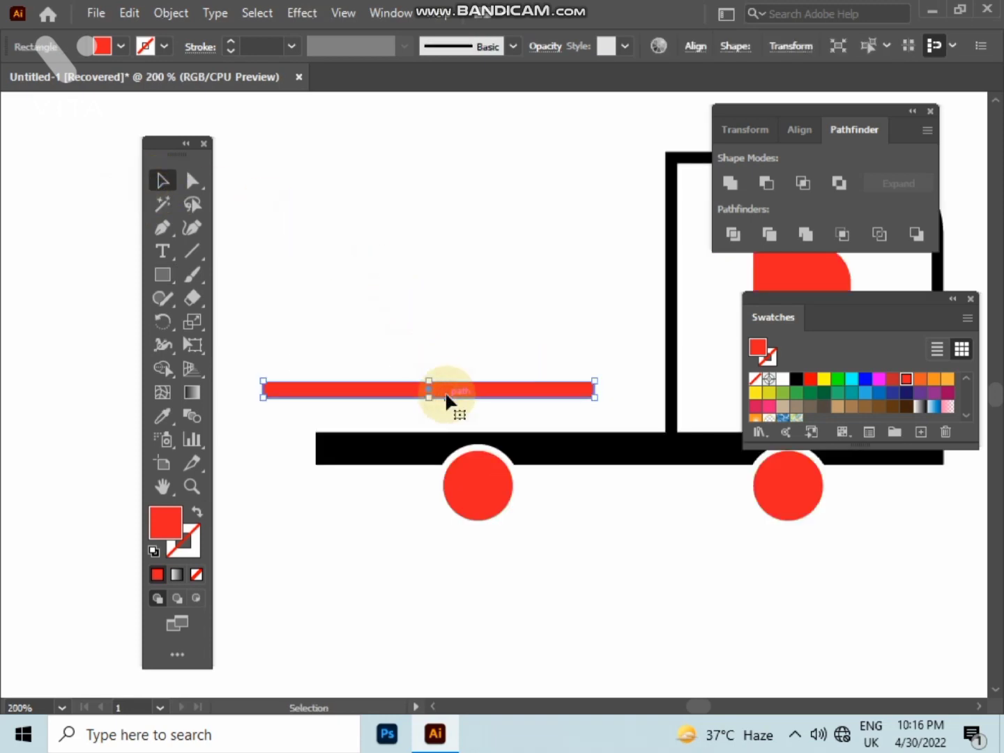
{"action": "key", "text": "Down"}
{"action": "key", "text": "Down"}
{"action": "key", "text": "Down"}
{"action": "key", "text": "Down"}
{"action": "key", "text": "Down"}
{"action": "key", "text": "Down"}
{"action": "key", "text": "Down"}
{"action": "key", "text": "Down"}
{"action": "key", "text": "Down"}
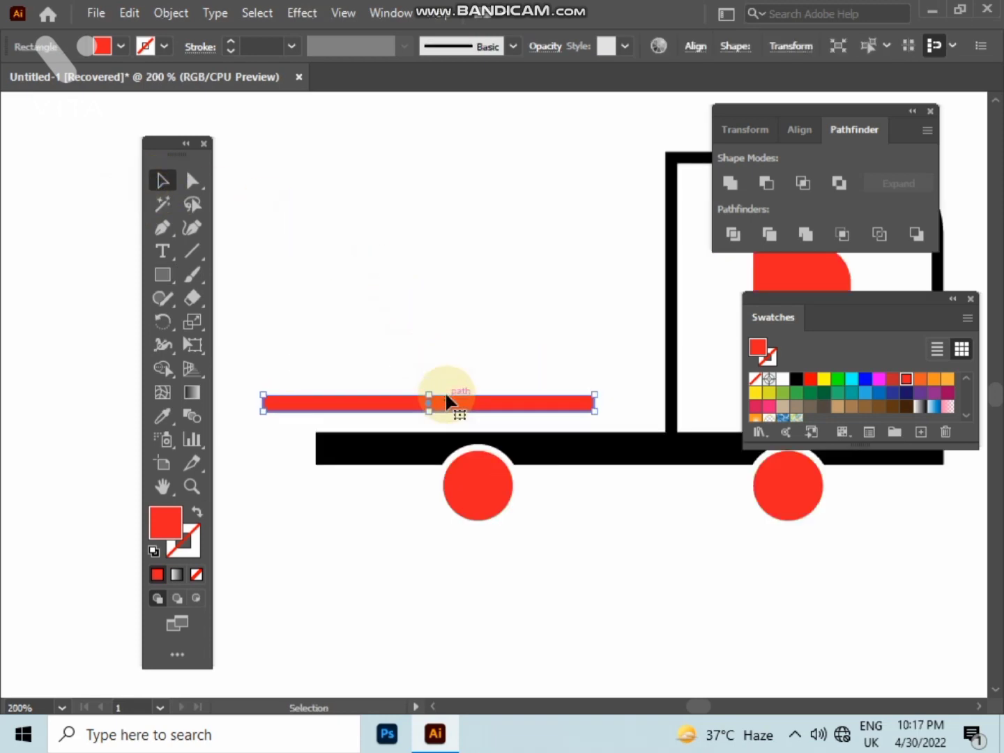
{"action": "left_click", "coordinate": [441, 327]}
{"action": "left_click", "coordinate": [426, 405]}
{"action": "scroll", "coordinate": [278, 408], "scroll_direction": "up", "scroll_amount": 3}
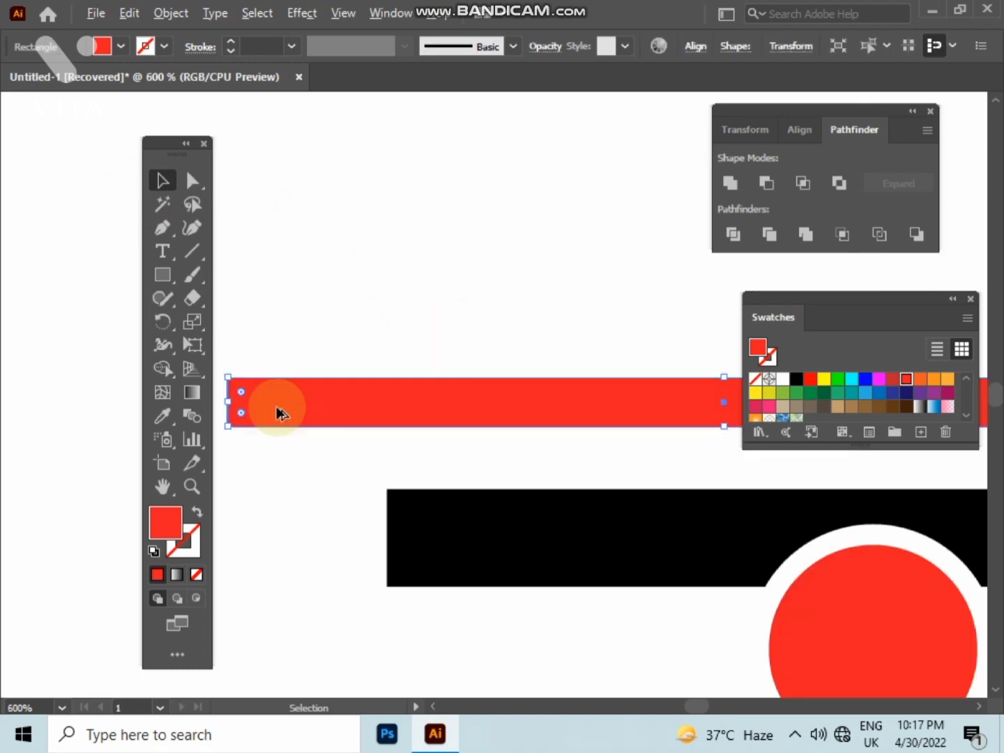
{"action": "left_click_drag", "start_coordinate": [244, 392], "coordinate": [432, 394]}
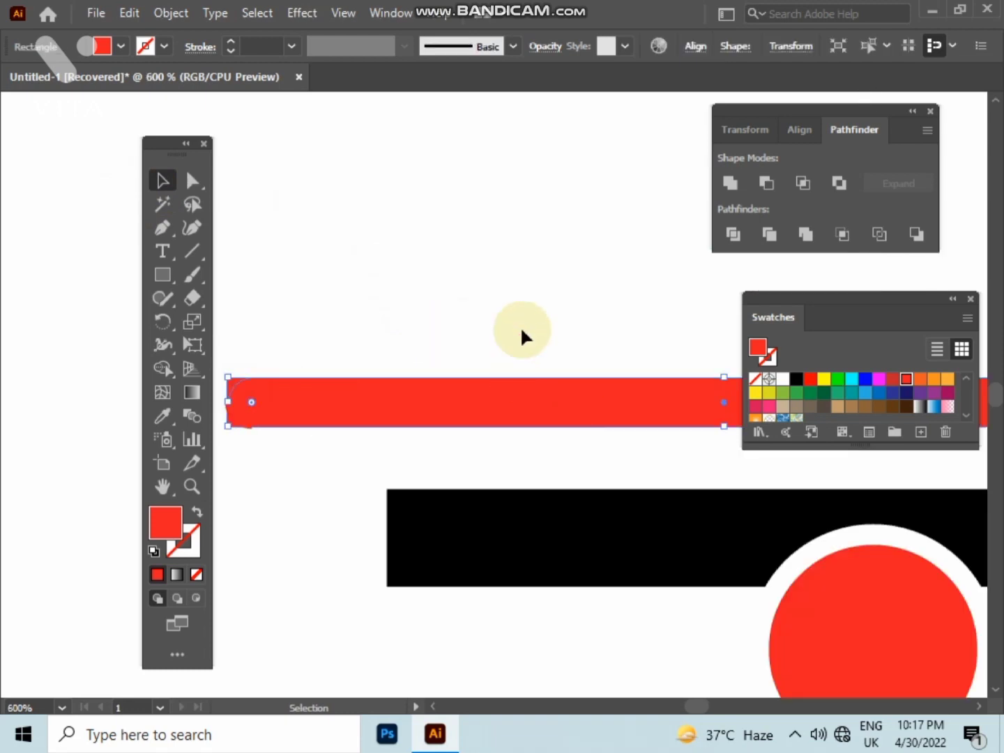
{"action": "left_click", "coordinate": [521, 300]}
{"action": "scroll", "coordinate": [520, 301], "scroll_direction": "down", "scroll_amount": 2}
{"action": "scroll", "coordinate": [522, 307], "scroll_direction": "down", "scroll_amount": 1}
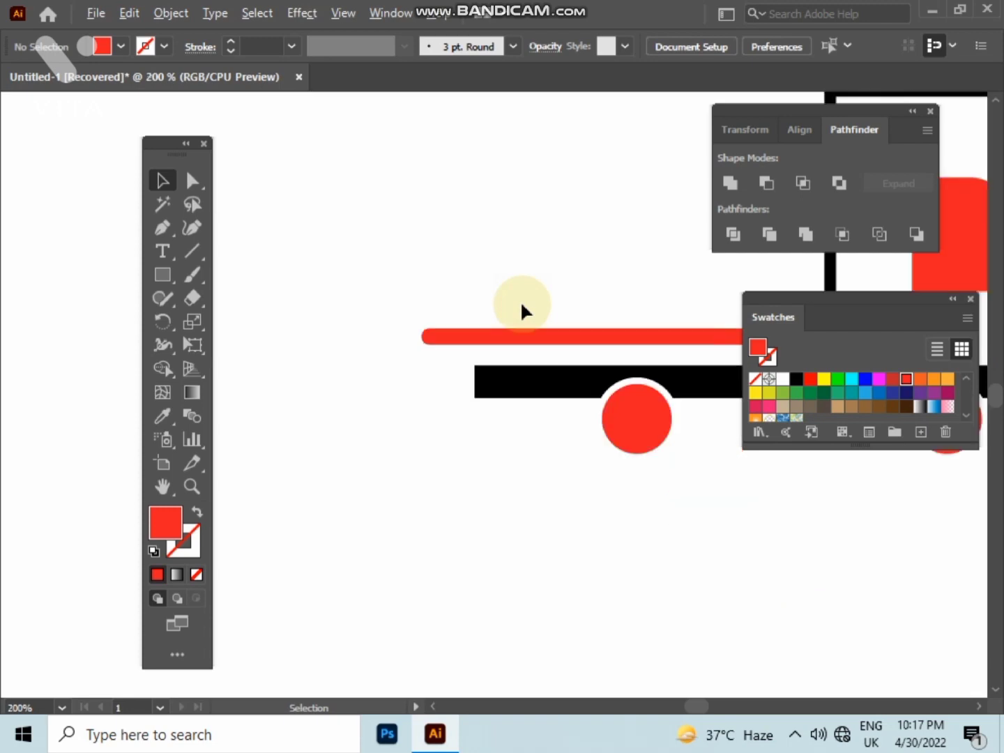
{"action": "left_click_drag", "start_coordinate": [497, 307], "coordinate": [359, 406]}
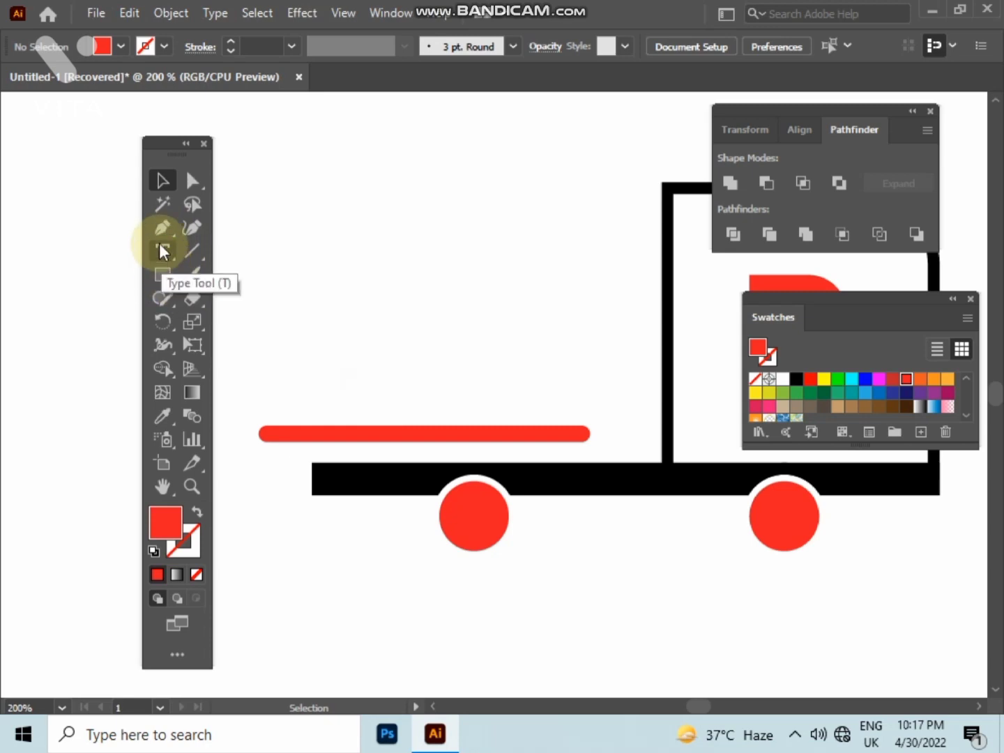
Step: Shift the red bar left and Alt-drag a copy above it as a second speed line
{"action": "left_click_drag", "start_coordinate": [392, 434], "coordinate": [345, 441]}
{"action": "left_click_drag", "start_coordinate": [365, 385], "coordinate": [443, 402]}
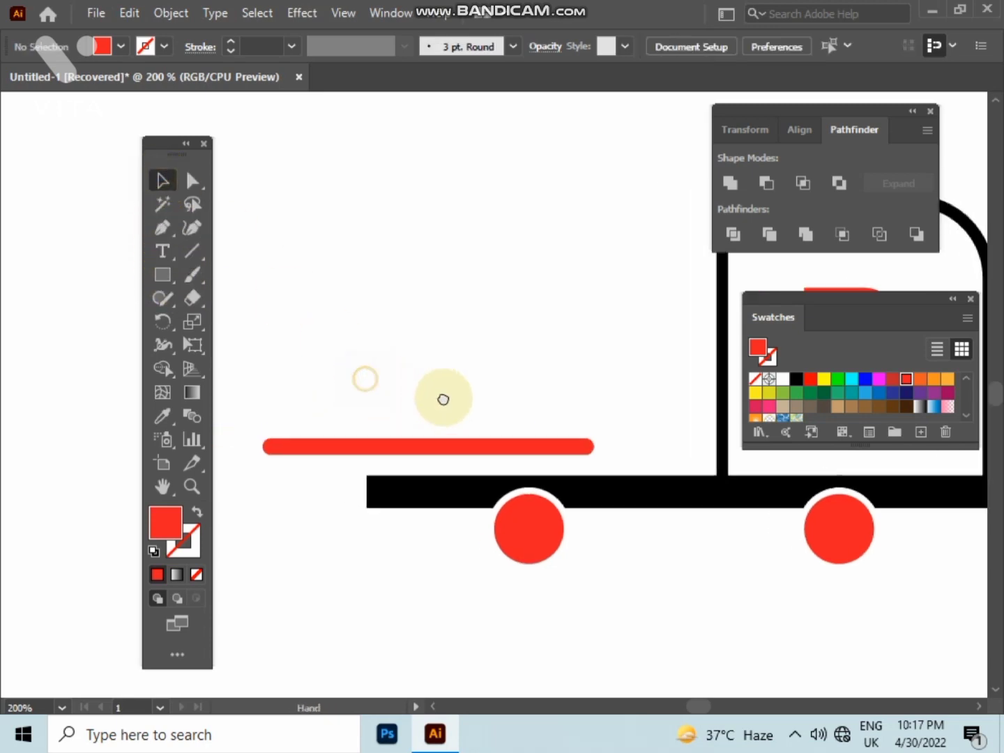
{"action": "left_click_drag", "start_coordinate": [474, 461], "coordinate": [518, 420]}
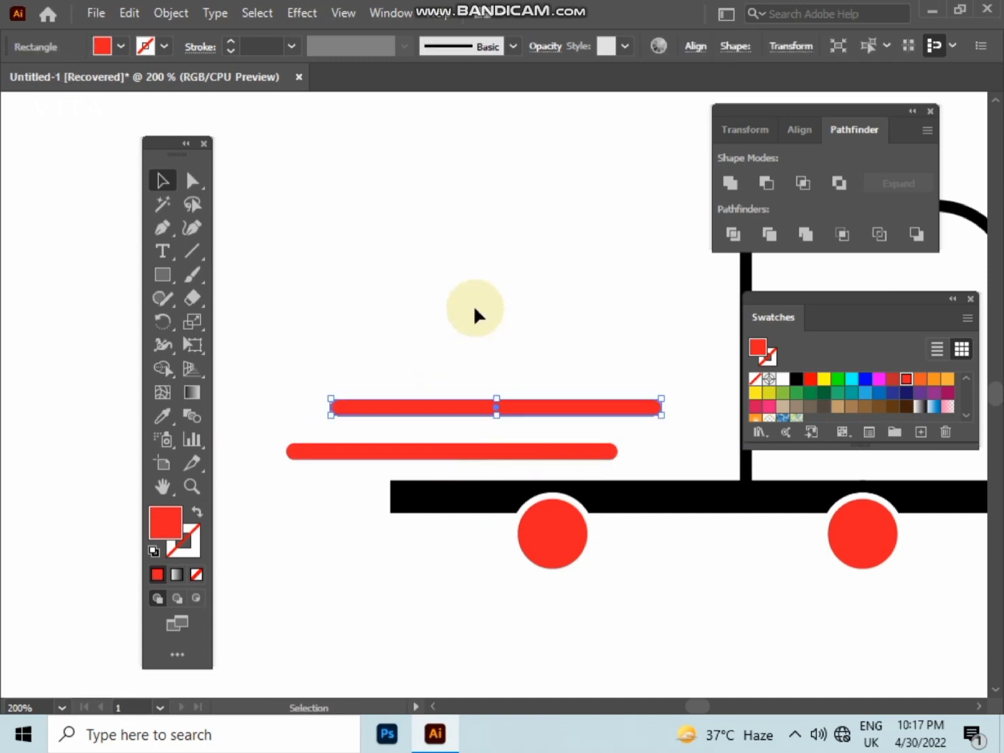
{"action": "left_click", "coordinate": [473, 307]}
{"action": "left_click_drag", "start_coordinate": [474, 307], "coordinate": [498, 366]}
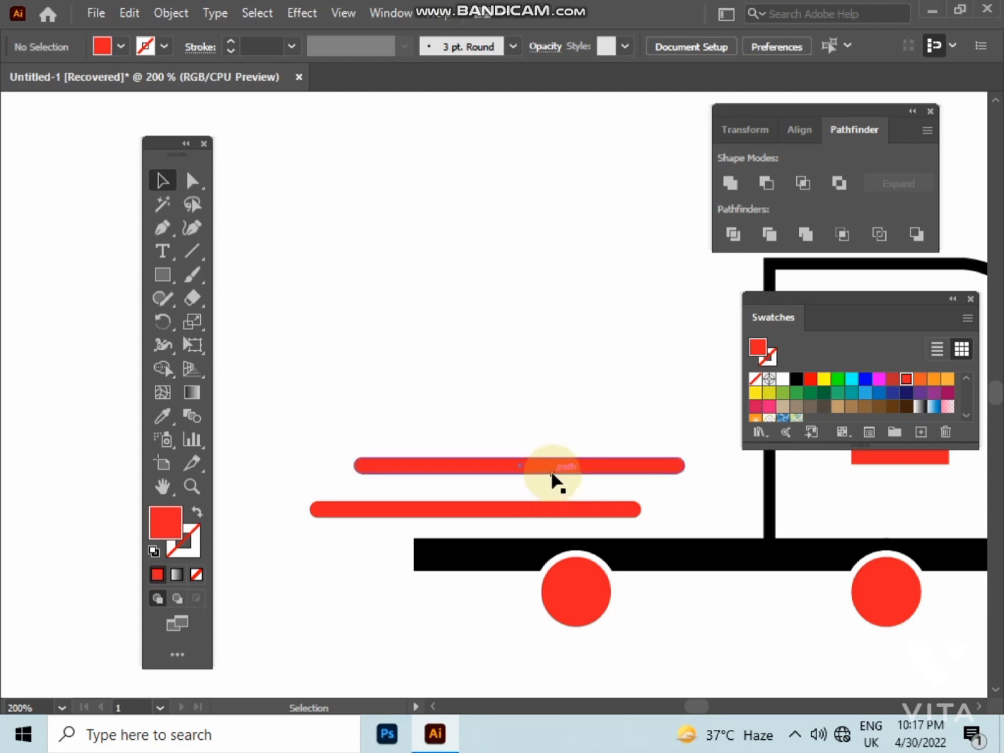
{"action": "mouse_move", "coordinate": [537, 470]}
{"action": "left_mouse_down"}
{"action": "mouse_move", "coordinate": [523, 473]}
{"action": "mouse_move", "coordinate": [544, 472]}
{"action": "mouse_move", "coordinate": [534, 474]}
{"action": "mouse_move", "coordinate": [502, 443]}
{"action": "left_mouse_up"}
{"action": "left_click", "coordinate": [470, 336]}
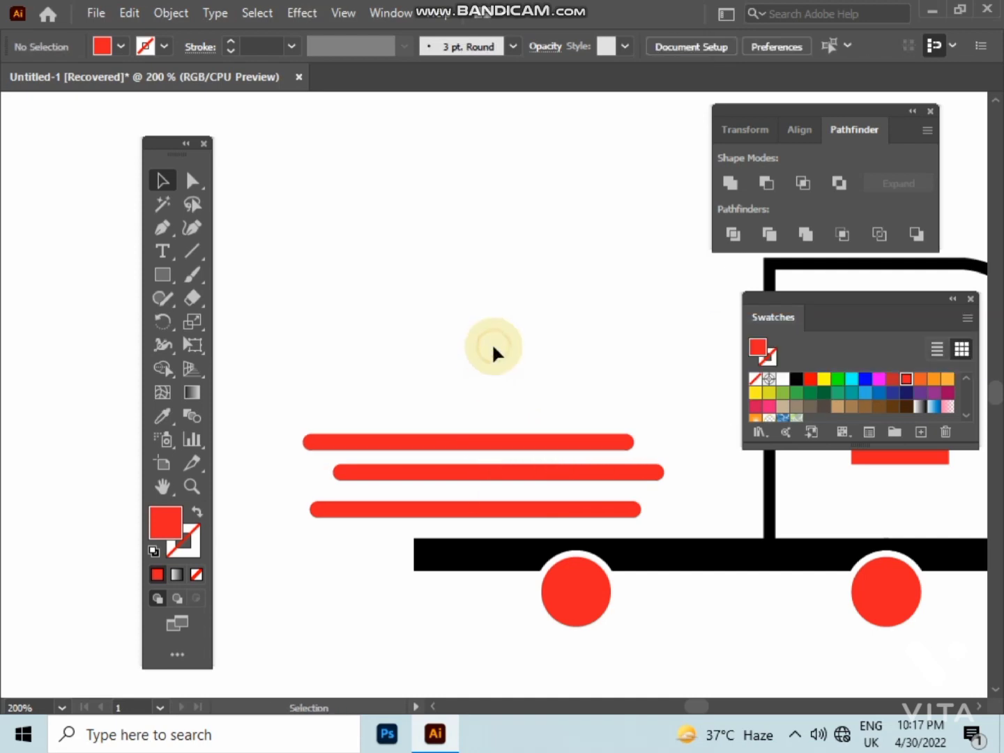
Step: Alt-drag more copies of the bar upward to build six staggered speed lines
{"action": "scroll", "coordinate": [502, 418], "scroll_direction": "up", "scroll_amount": 4}
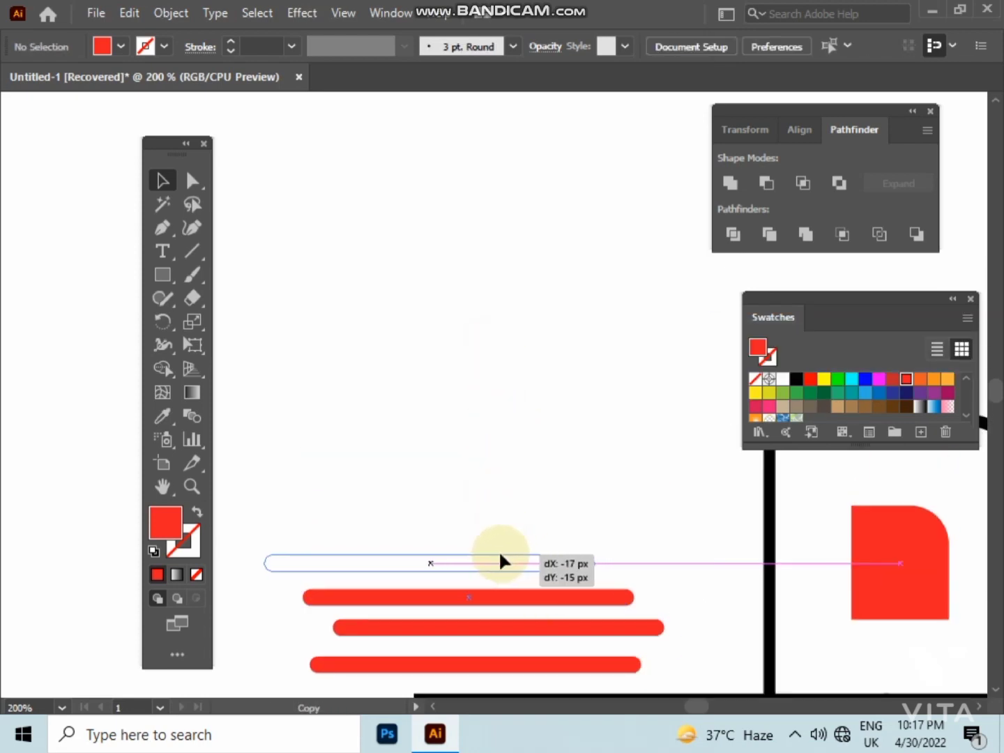
{"action": "mouse_move", "coordinate": [527, 560]}
{"action": "left_mouse_down"}
{"action": "mouse_move", "coordinate": [501, 558]}
{"action": "mouse_move", "coordinate": [541, 534]}
{"action": "left_mouse_up"}
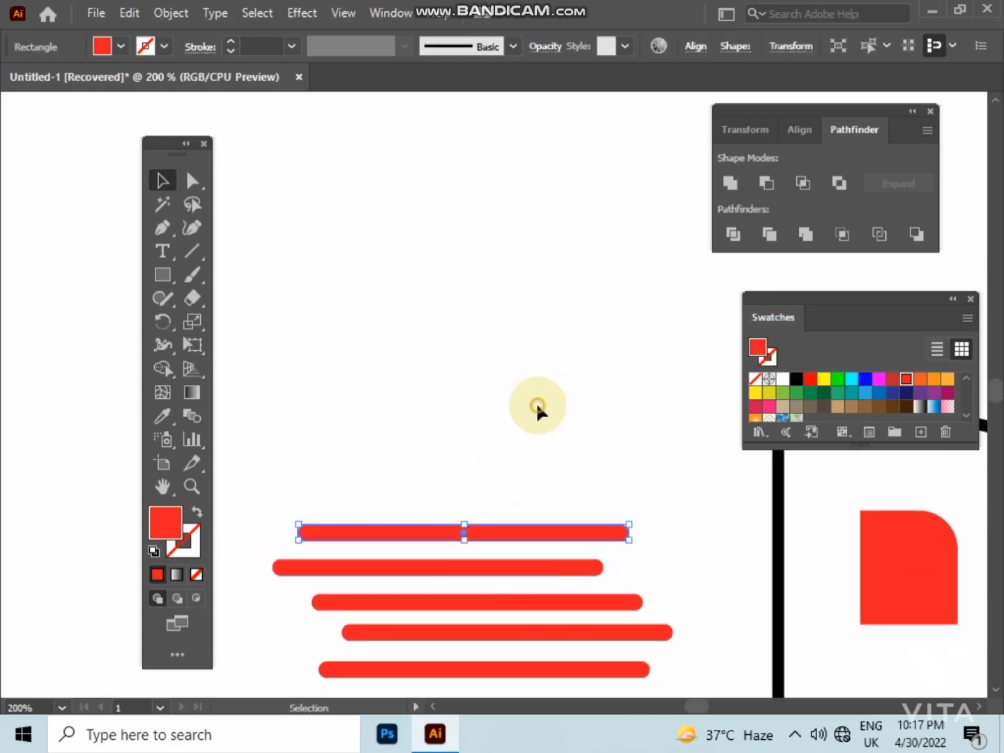
{"action": "scroll", "coordinate": [537, 411], "scroll_direction": "down", "scroll_amount": 2}
{"action": "mouse_move", "coordinate": [544, 468]}
{"action": "left_mouse_down"}
{"action": "mouse_move", "coordinate": [556, 445]}
{"action": "mouse_move", "coordinate": [574, 445]}
{"action": "left_mouse_up"}
{"action": "scroll", "coordinate": [551, 398], "scroll_direction": "down", "scroll_amount": 1}
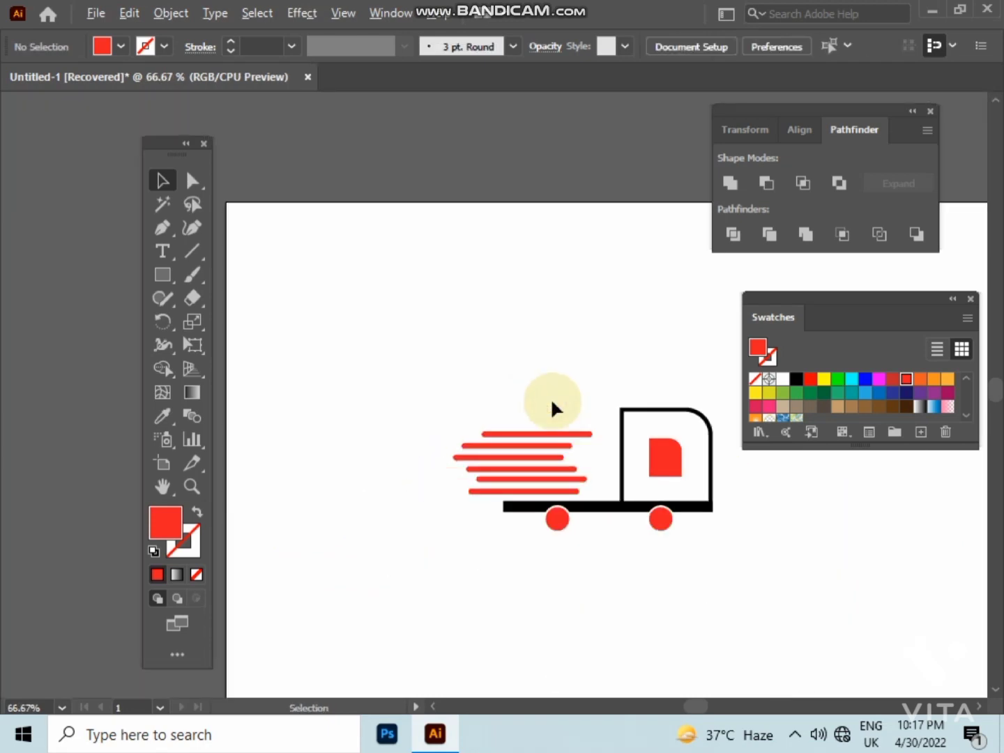
{"action": "scroll", "coordinate": [551, 399], "scroll_direction": "up", "scroll_amount": 1}
{"action": "left_click_drag", "start_coordinate": [550, 397], "coordinate": [443, 265]}
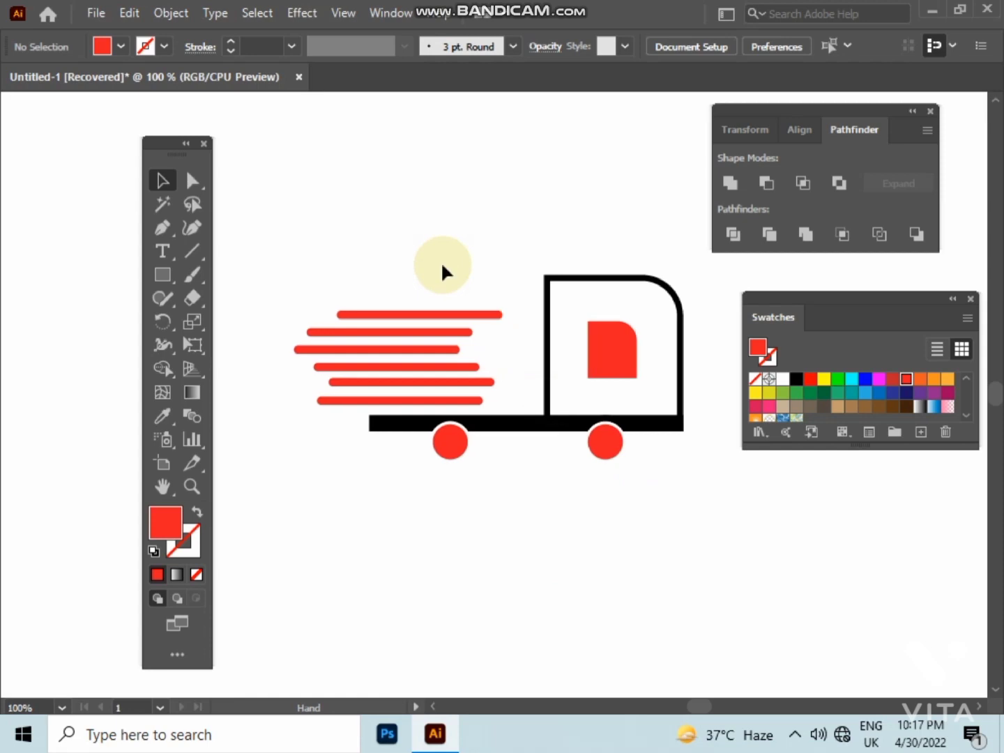
Step: Marquee-select all six red bars and distribute their vertical spacing evenly
{"action": "left_click_drag", "start_coordinate": [304, 261], "coordinate": [348, 438]}
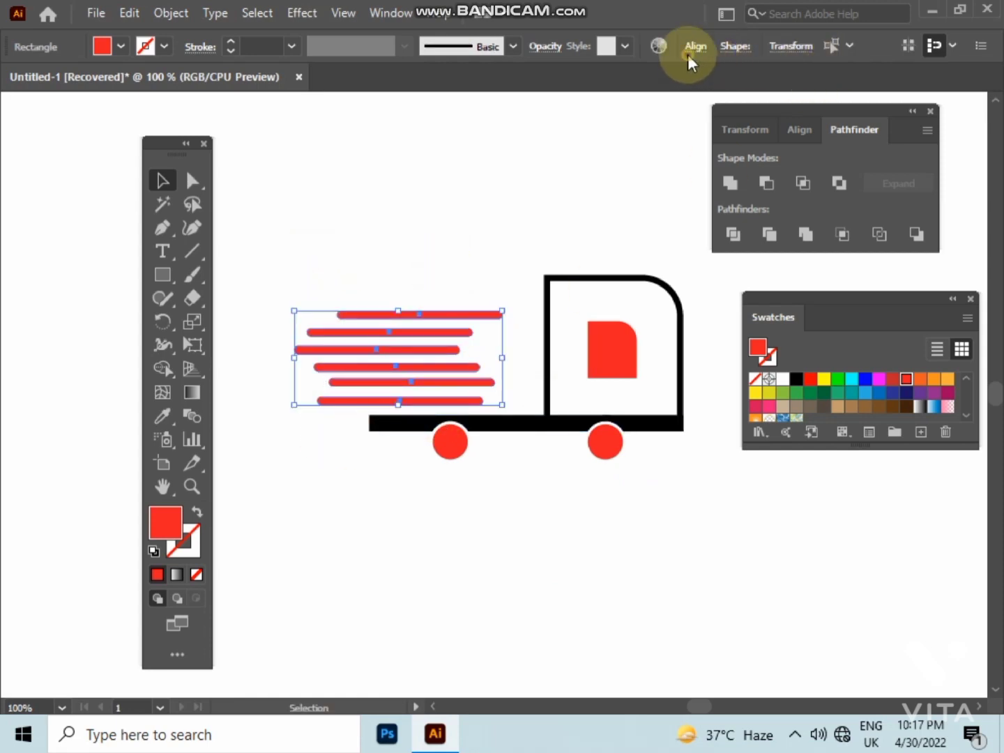
{"action": "left_click", "coordinate": [709, 45]}
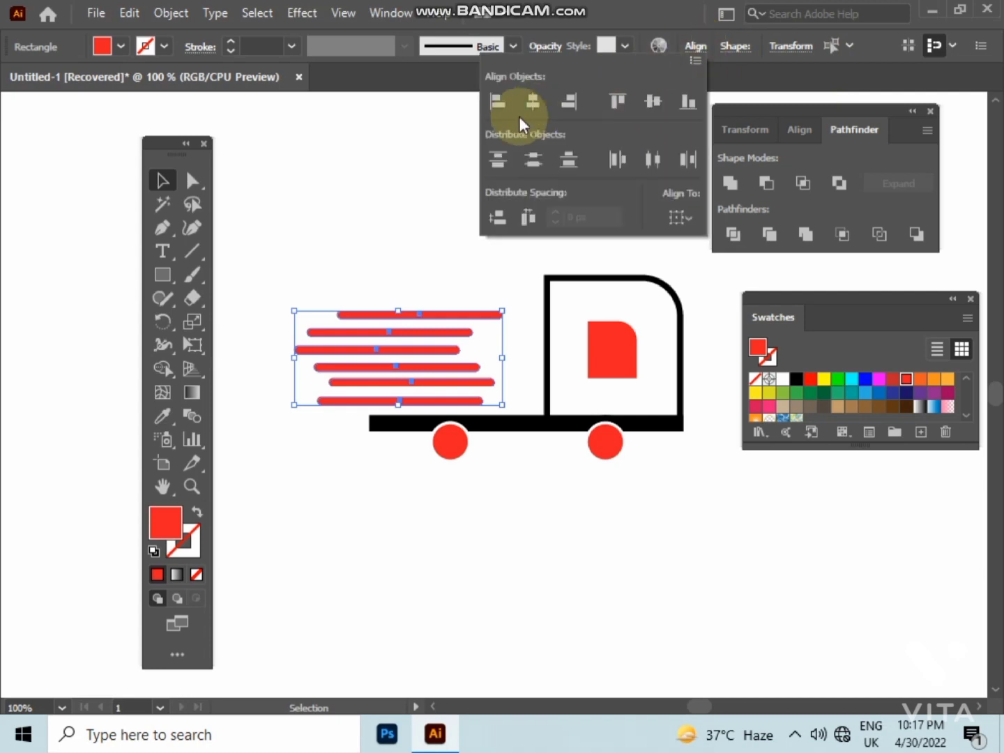
{"action": "left_click", "coordinate": [499, 218]}
{"action": "left_click", "coordinate": [337, 236]}
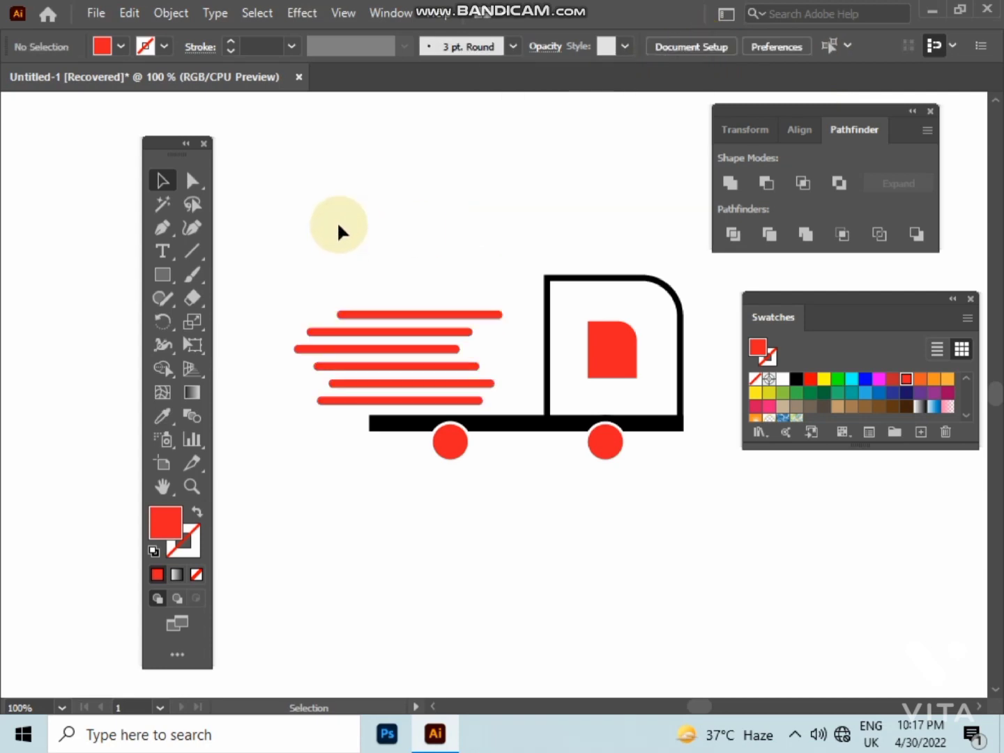
{"action": "left_click_drag", "start_coordinate": [337, 222], "coordinate": [288, 227]}
Step: Draw a large circle over the truck's rear with a red outline and no fill
{"action": "left_click_drag", "start_coordinate": [176, 282], "coordinate": [224, 318]}
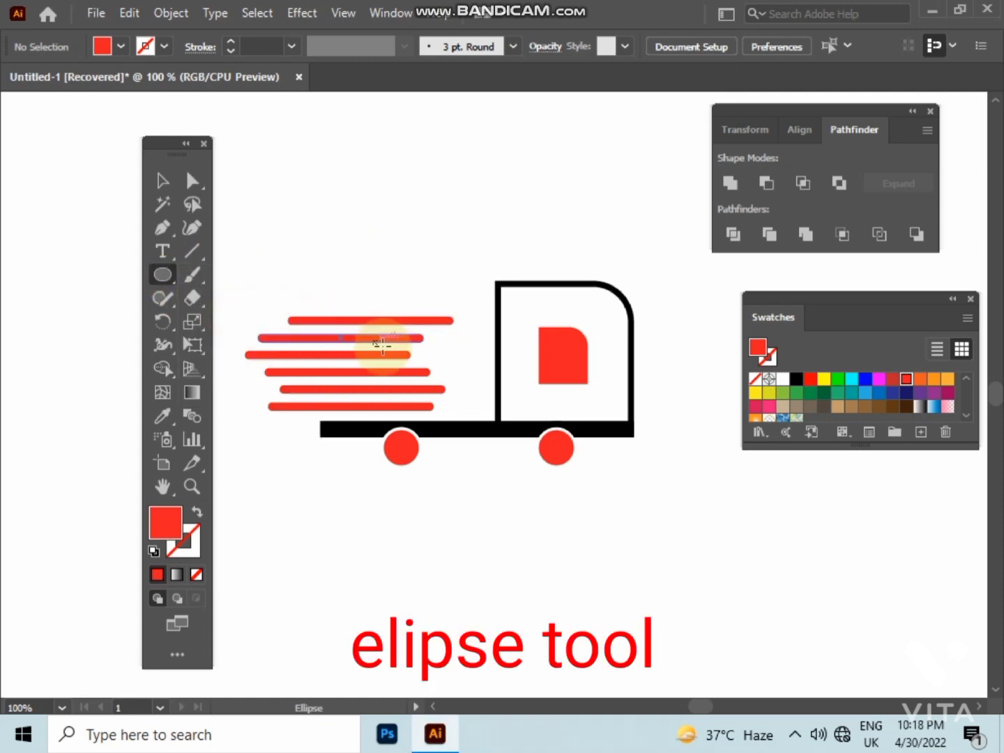
{"action": "left_click_drag", "start_coordinate": [385, 327], "coordinate": [461, 449]}
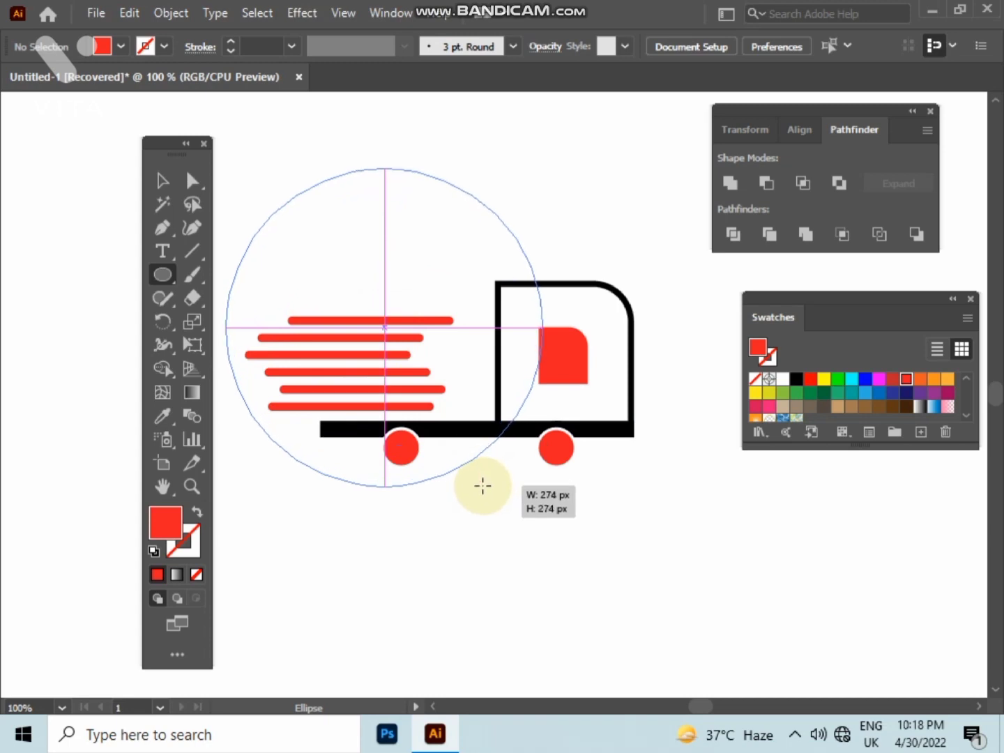
{"action": "left_click_drag", "start_coordinate": [461, 450], "coordinate": [483, 486]}
{"action": "left_click", "coordinate": [198, 512]}
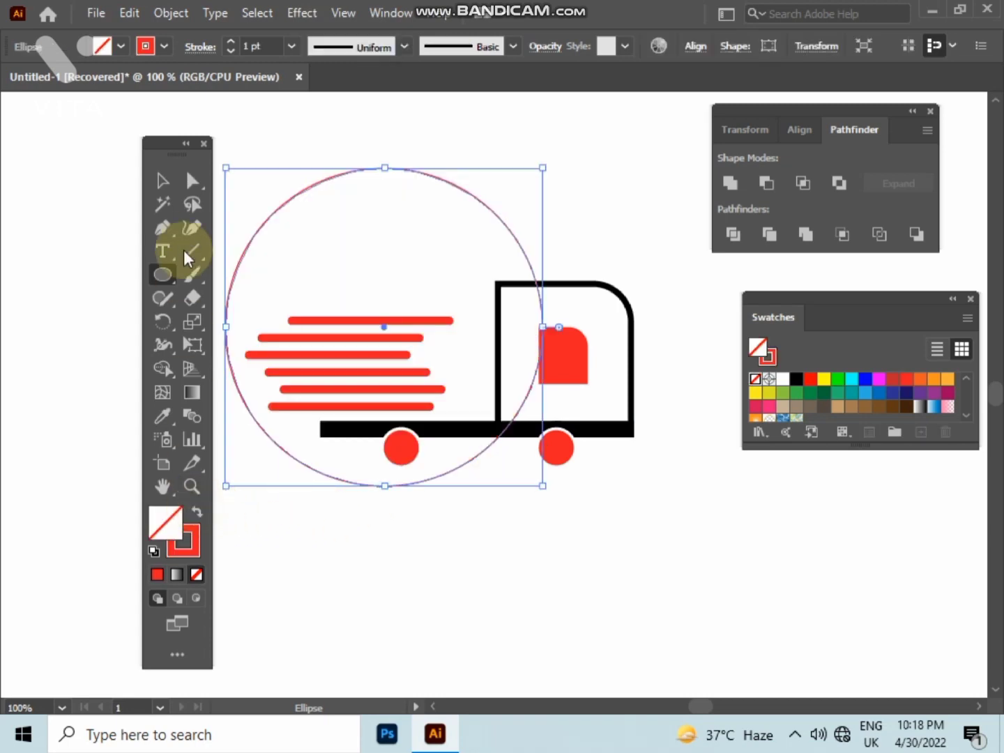
{"action": "left_click", "coordinate": [161, 183]}
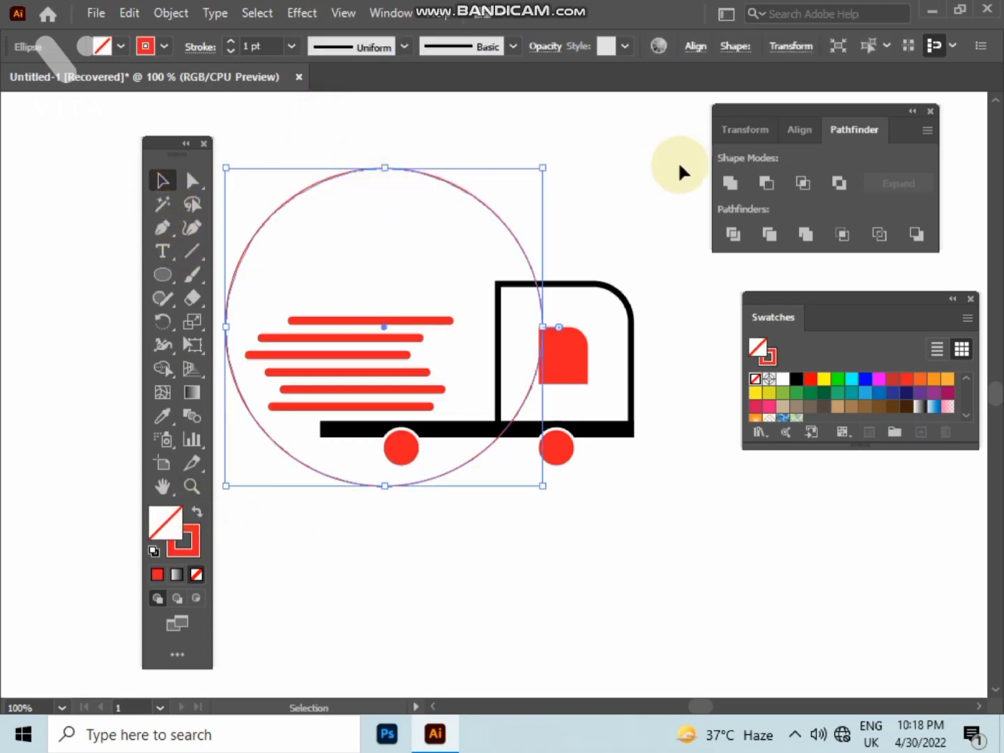
Step: Set the circle's stroke weight to 9 pt and nudge it to the right
{"action": "left_click", "coordinate": [272, 48]}
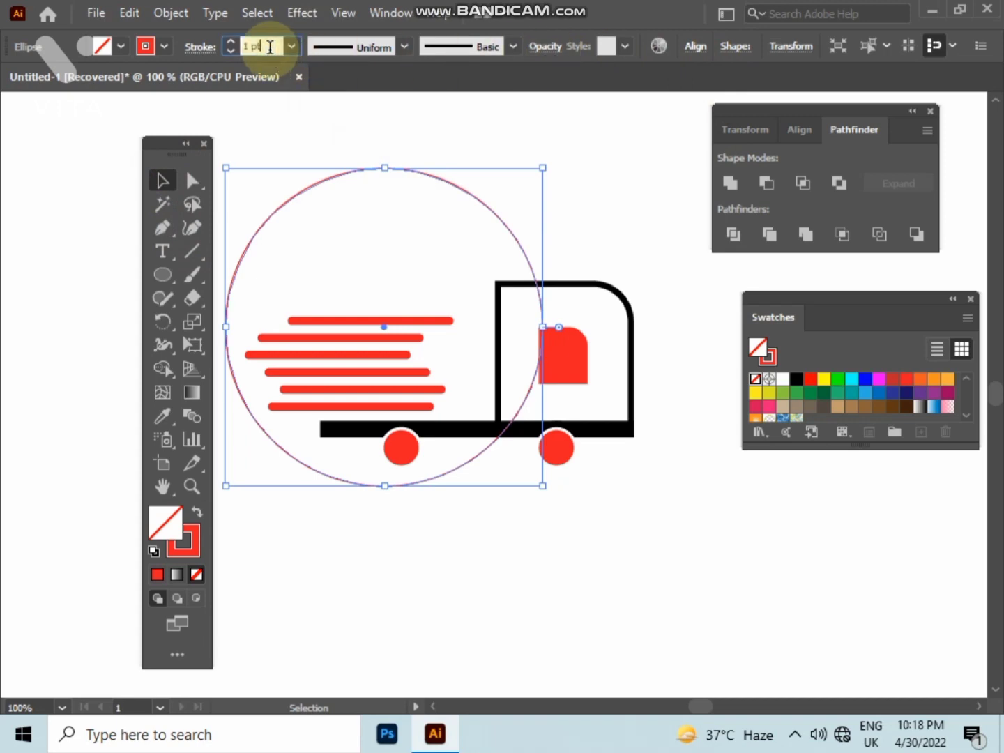
{"action": "key", "text": "Up"}
{"action": "key", "text": "Up"}
{"action": "key", "text": "Up"}
{"action": "key", "text": "Up"}
{"action": "key", "text": "Up"}
{"action": "key", "text": "Up"}
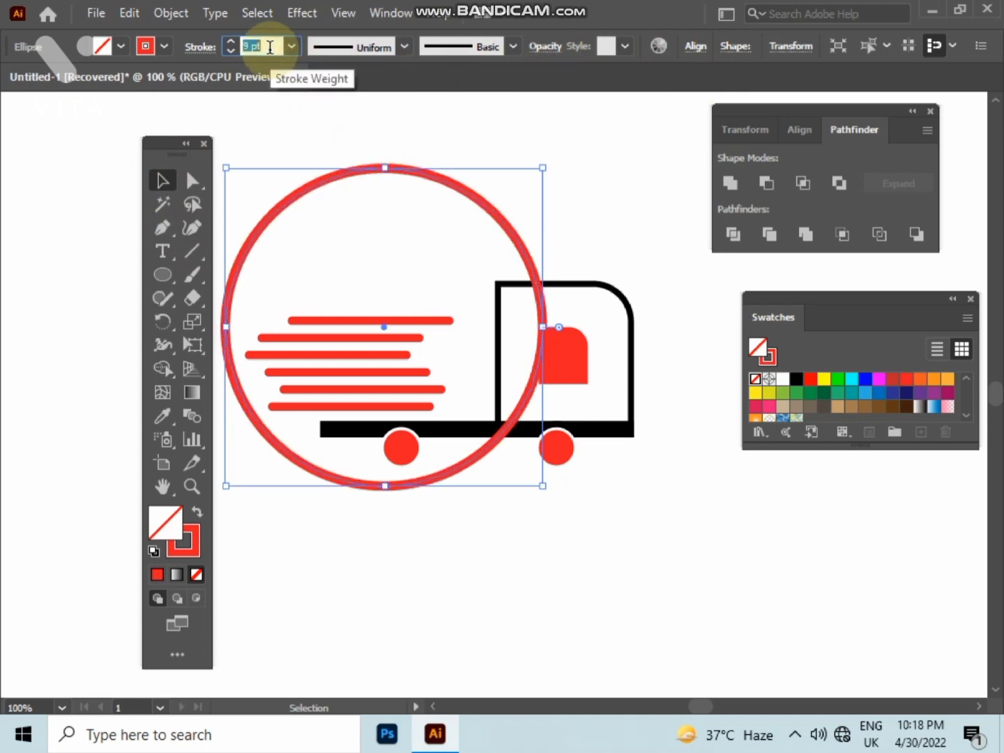
{"action": "left_click", "coordinate": [433, 138]}
{"action": "left_click", "coordinate": [430, 170]}
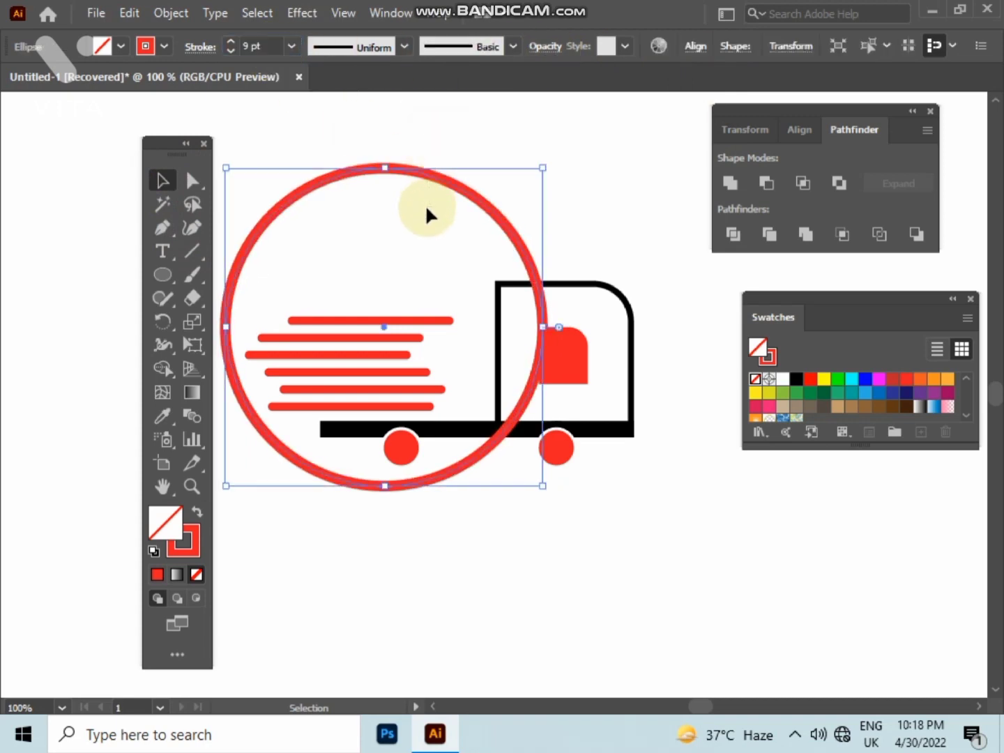
{"action": "key", "text": "Right"}
{"action": "key", "text": "Right"}
{"action": "key", "text": "Right"}
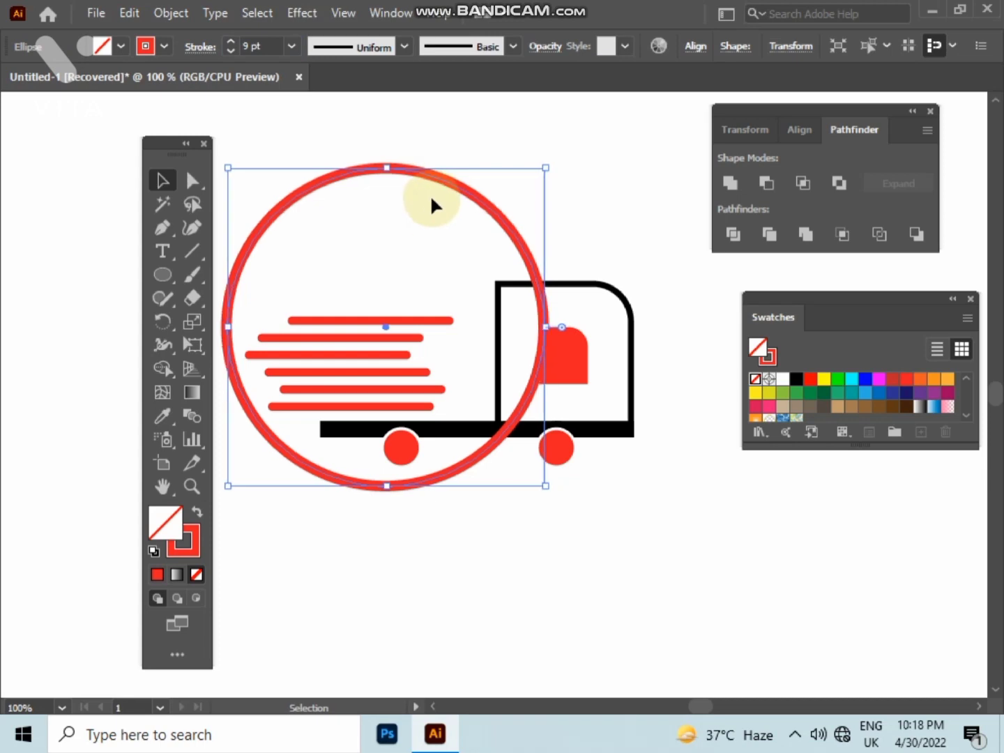
{"action": "key", "text": "Right"}
{"action": "key", "text": "Right"}
{"action": "key", "text": "Right"}
{"action": "key", "text": "Right"}
{"action": "key", "text": "Right"}
{"action": "key", "text": "Right"}
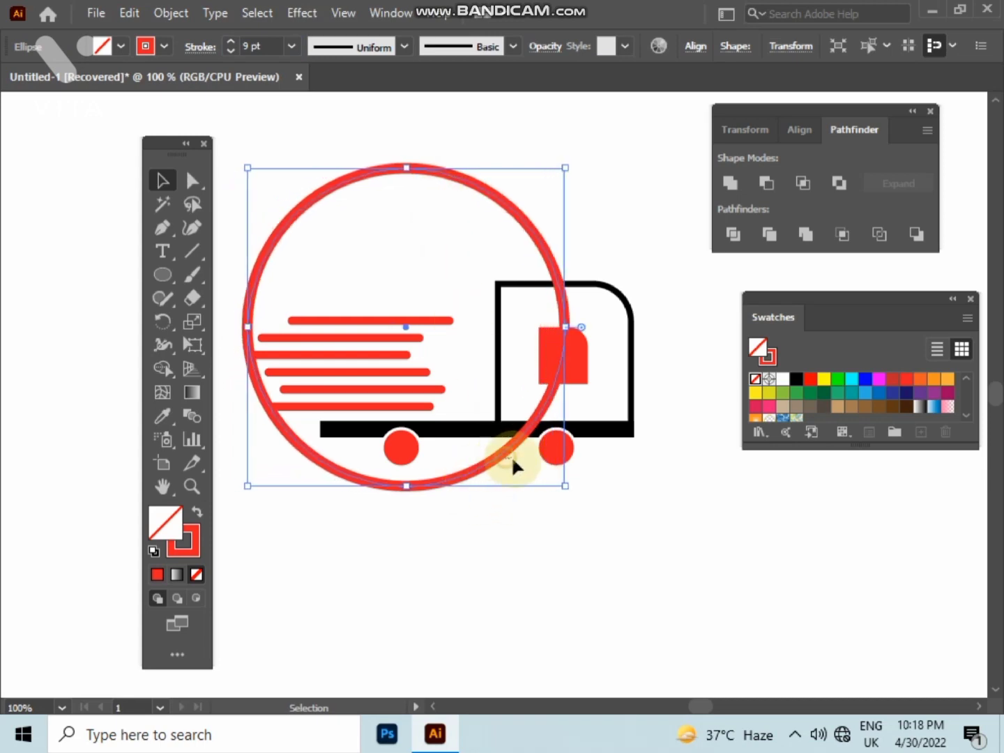
{"action": "left_click", "coordinate": [527, 475]}
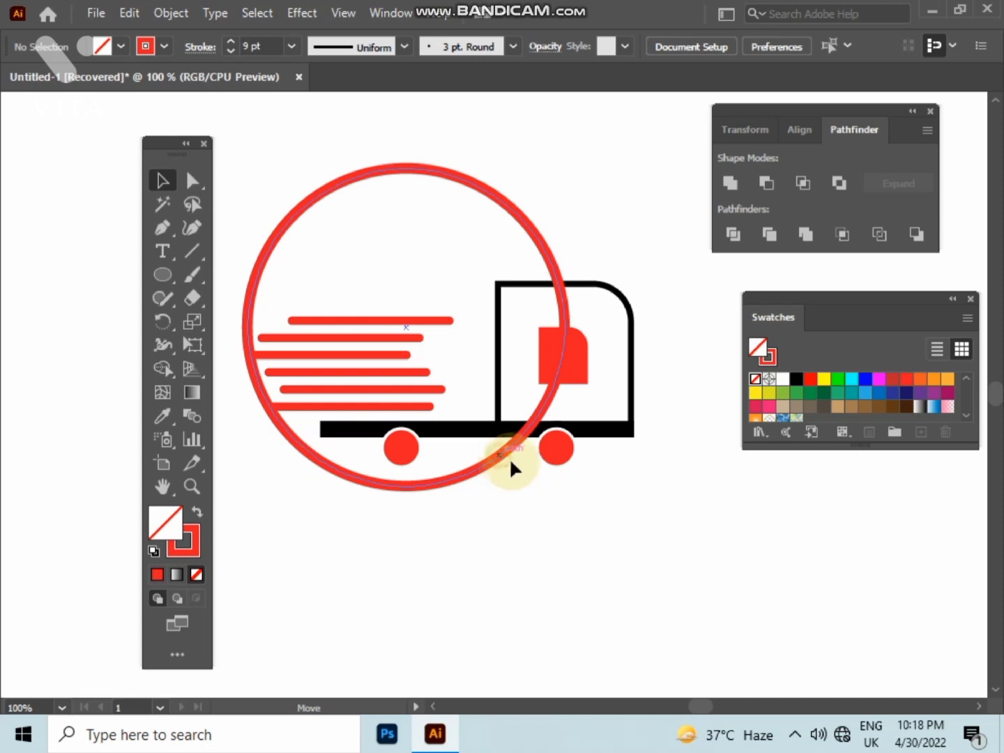
Step: Move and enlarge the red circle so it encloses the whole truck, centred
{"action": "left_click_drag", "start_coordinate": [501, 458], "coordinate": [548, 490]}
{"action": "left_click", "coordinate": [553, 563]}
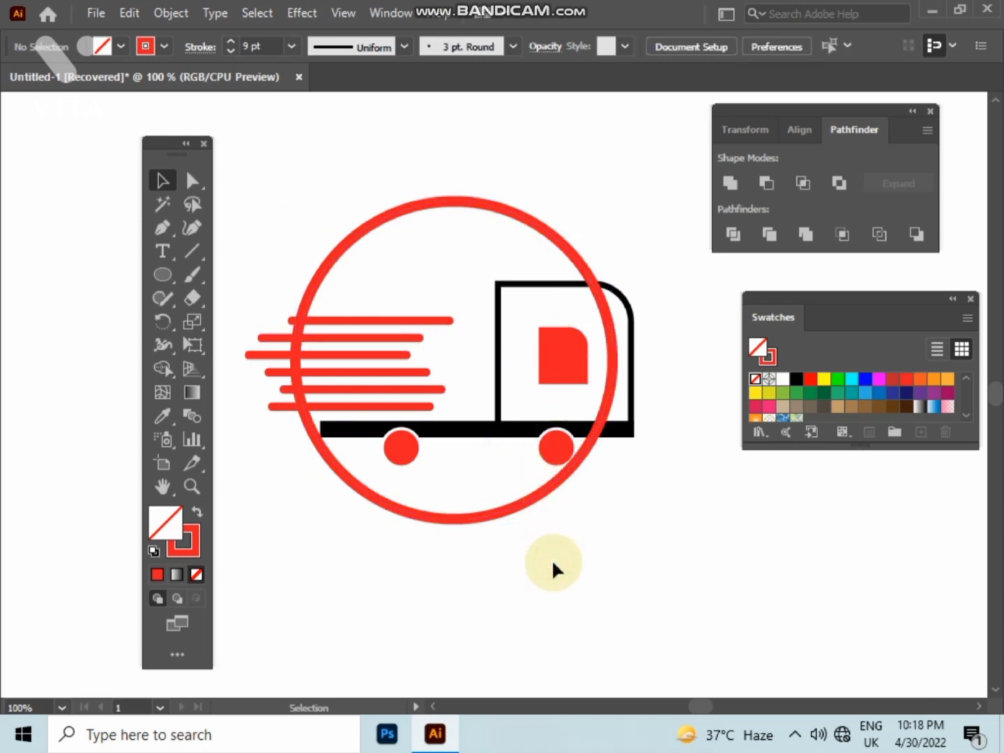
{"action": "left_click", "coordinate": [499, 516]}
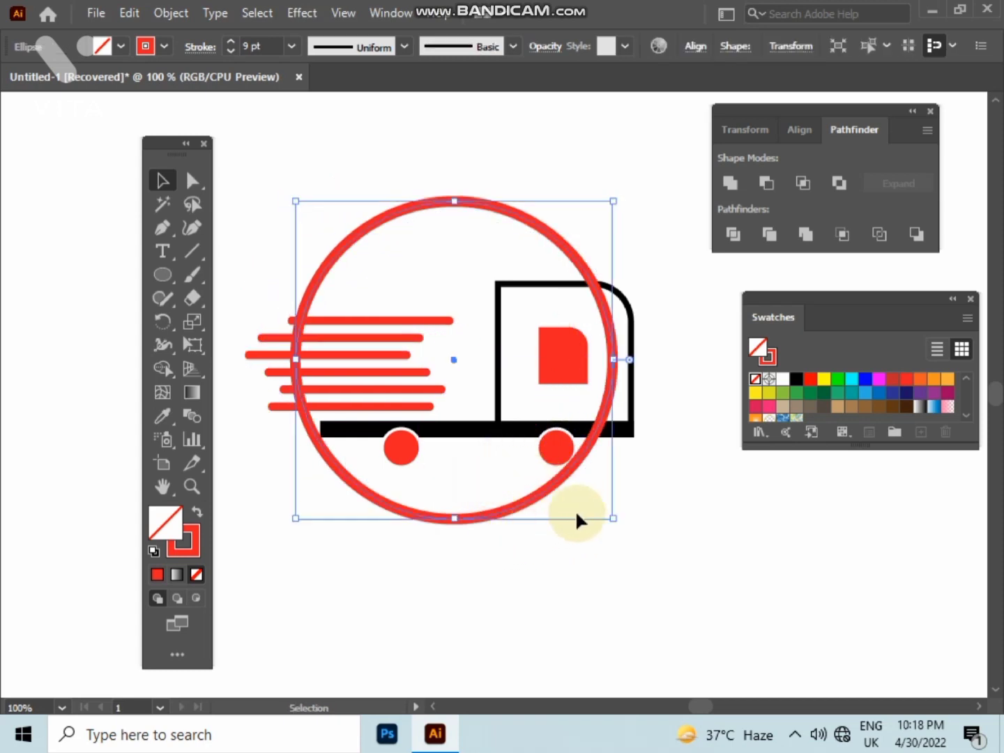
{"action": "left_click_drag", "start_coordinate": [614, 516], "coordinate": [645, 548]}
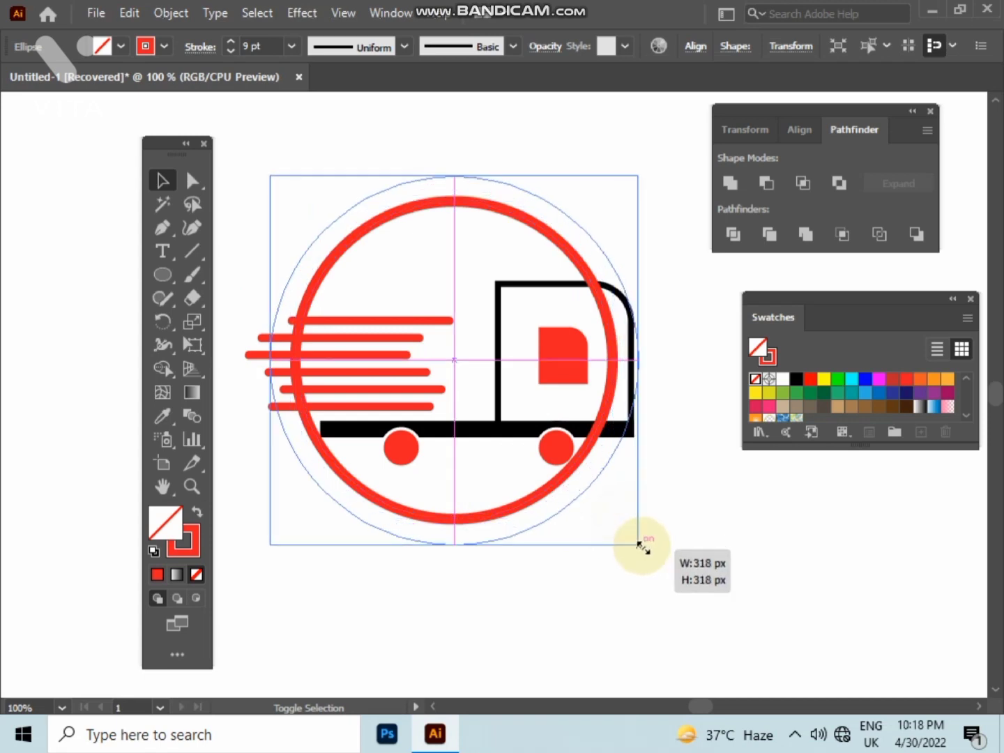
{"action": "left_click", "coordinate": [576, 520]}
{"action": "left_click_drag", "start_coordinate": [559, 520], "coordinate": [577, 541]}
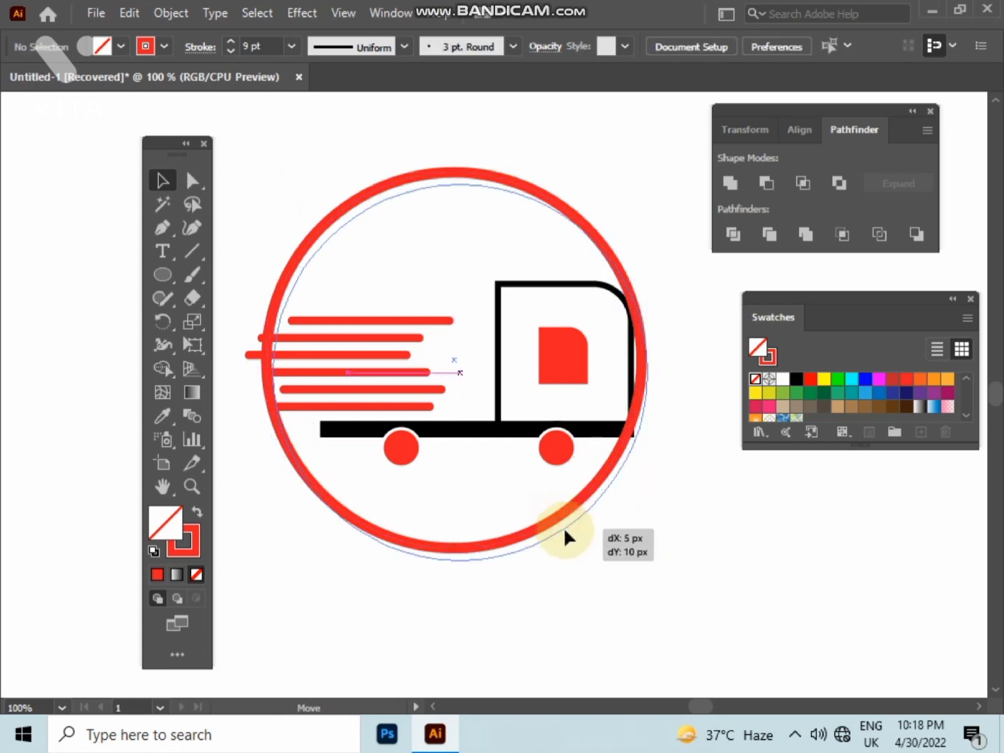
{"action": "left_click", "coordinate": [546, 592]}
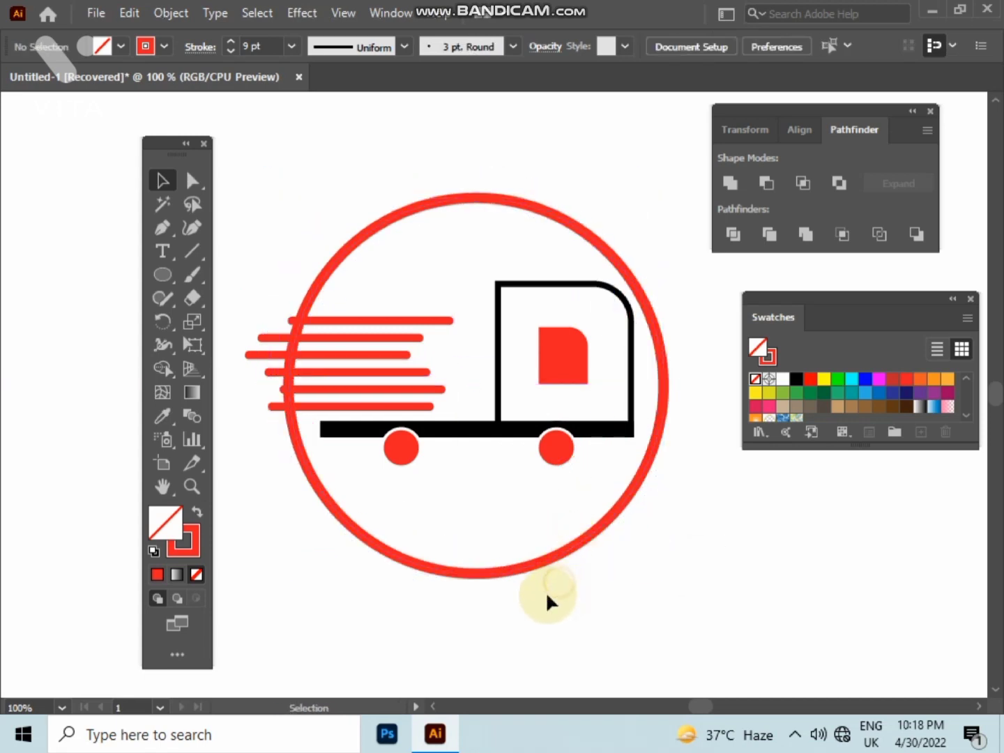
{"action": "scroll", "coordinate": [530, 500], "scroll_direction": "up", "scroll_amount": 1}
{"action": "left_click_drag", "start_coordinate": [531, 503], "coordinate": [495, 549]}
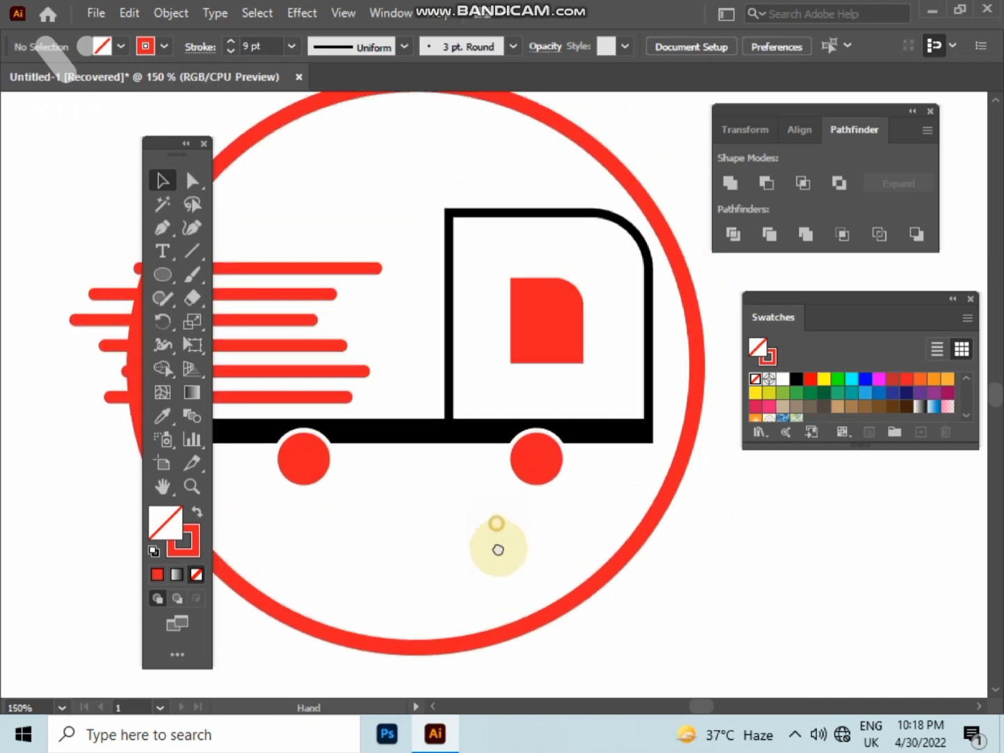
{"action": "left_click", "coordinate": [586, 171]}
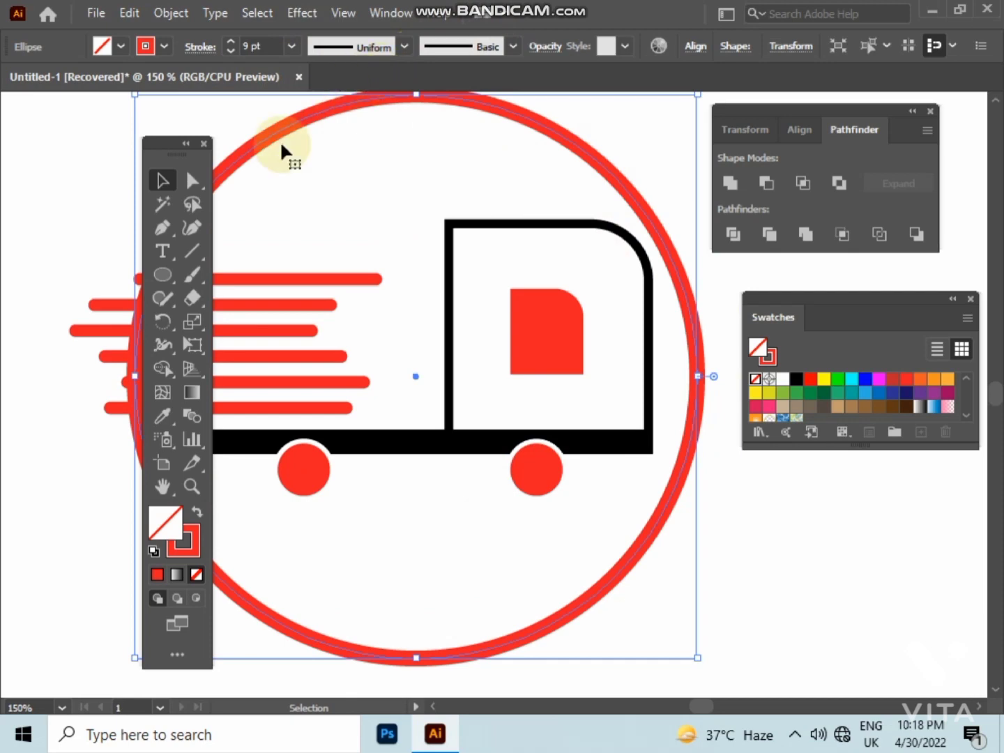
Step: Cut the ring at its upper-right and lower-right with Scissors and delete the right piece
{"action": "left_click_drag", "start_coordinate": [196, 296], "coordinate": [237, 323]}
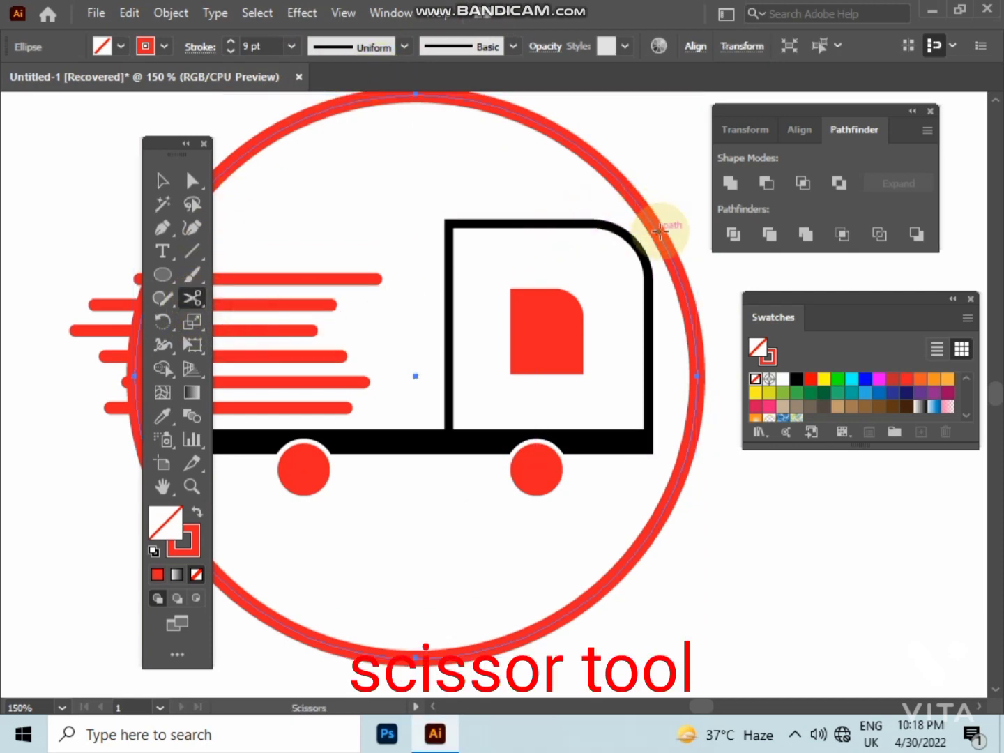
{"action": "left_click", "coordinate": [604, 167]}
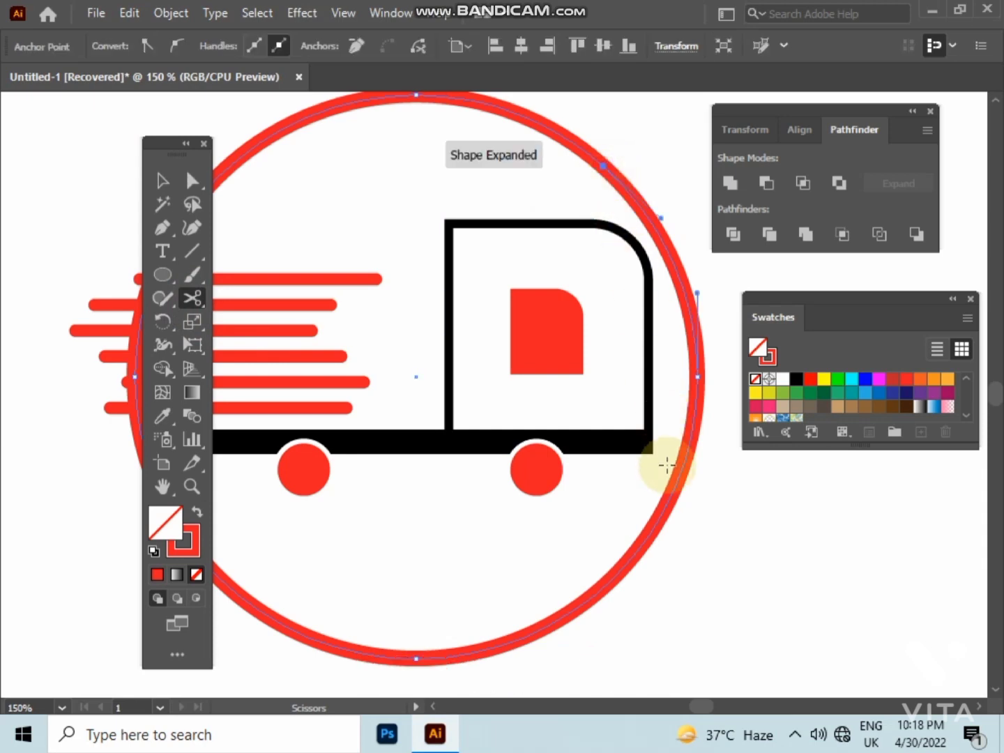
{"action": "left_click", "coordinate": [630, 553]}
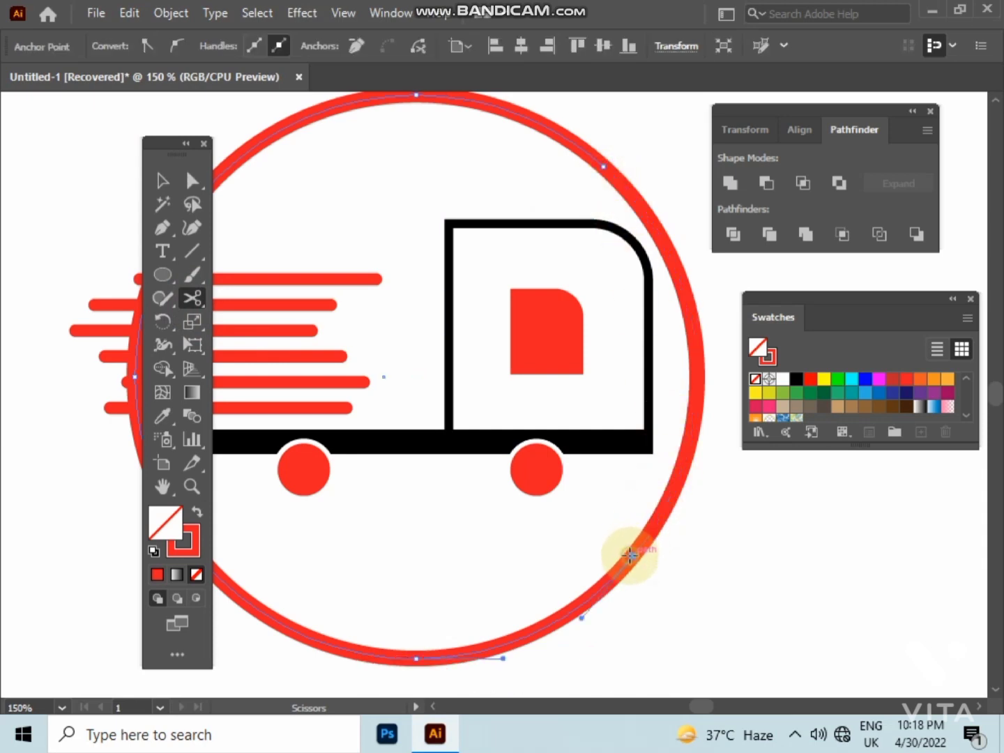
{"action": "scroll", "coordinate": [630, 556], "scroll_direction": "down", "scroll_amount": 1}
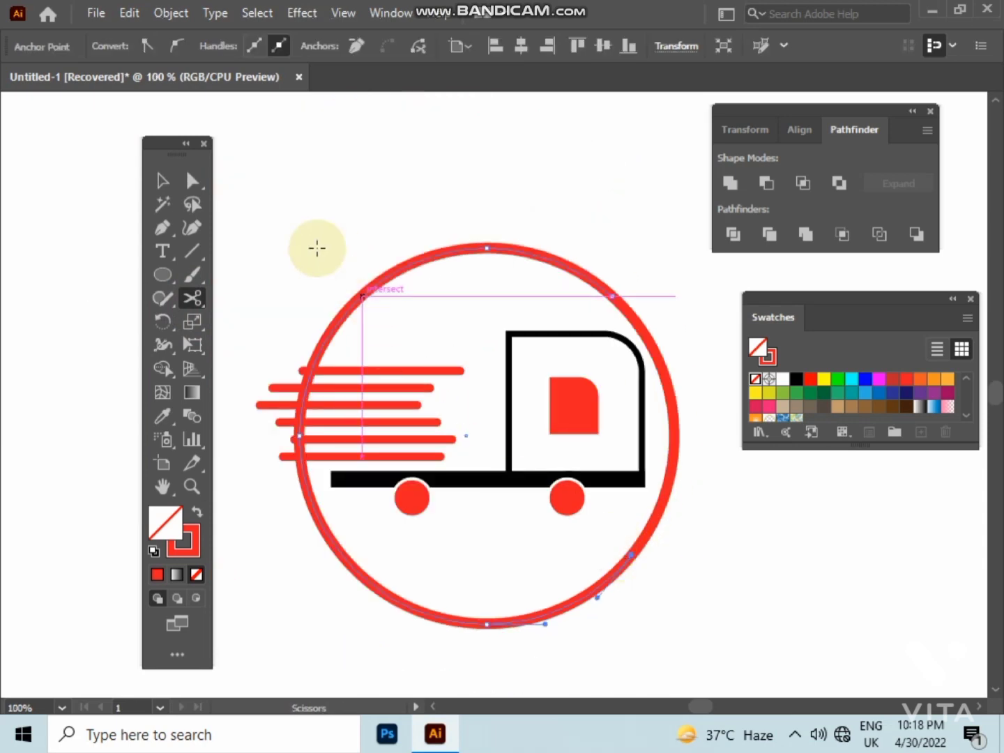
{"action": "left_click", "coordinate": [163, 180]}
{"action": "left_click", "coordinate": [364, 119]}
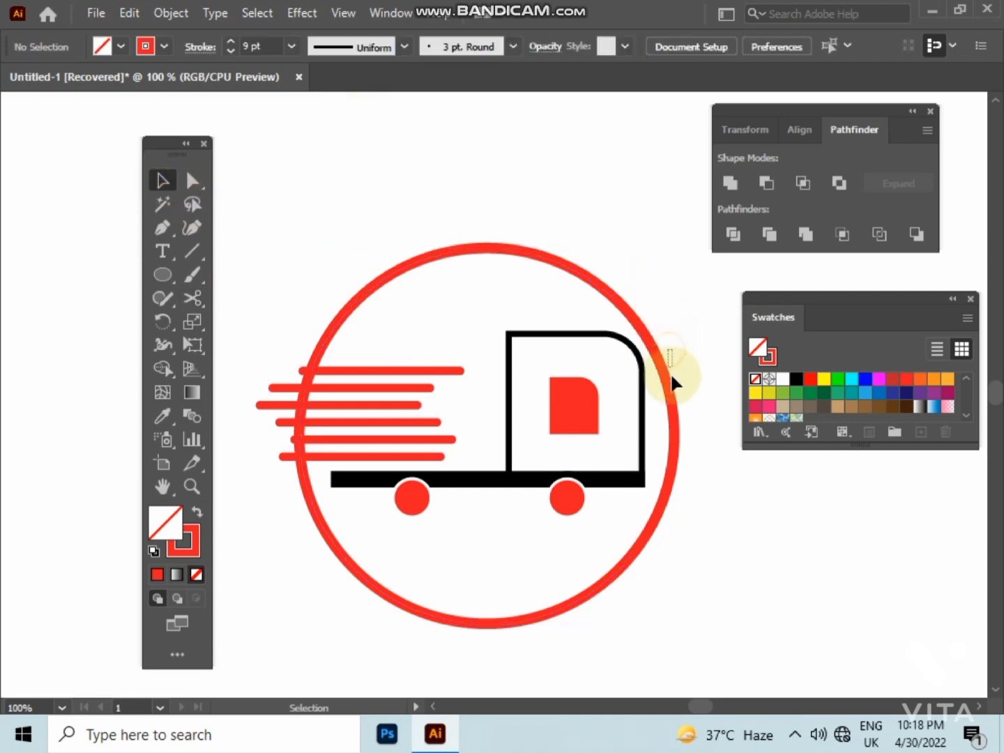
{"action": "left_click", "coordinate": [671, 403]}
{"action": "key", "text": "Delete"}
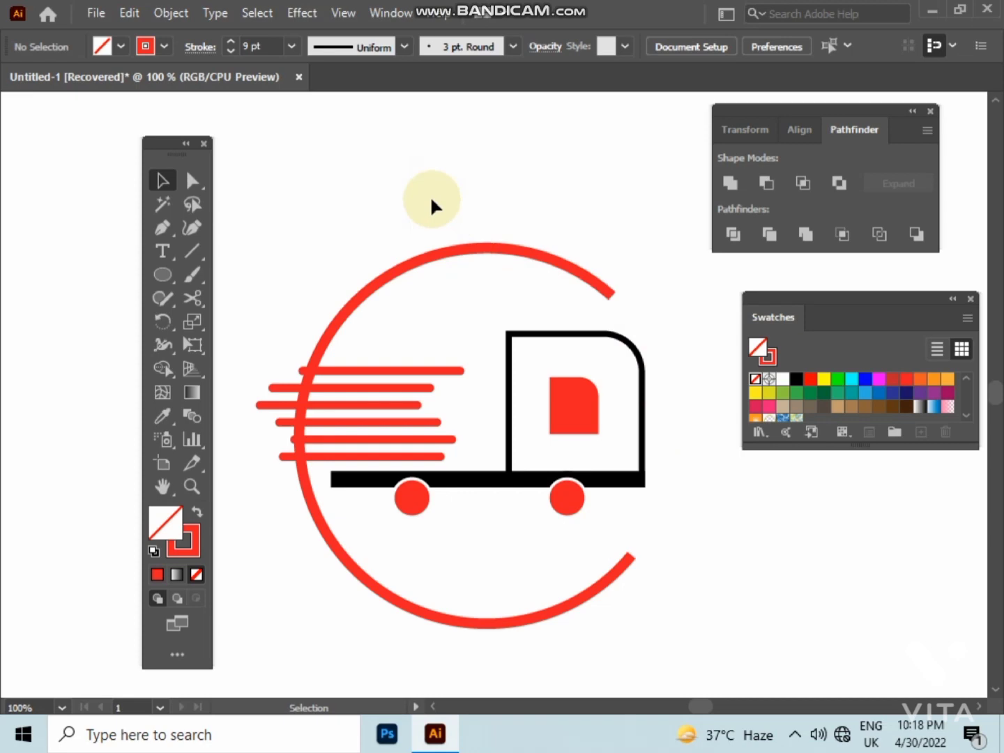
{"action": "left_click_drag", "start_coordinate": [429, 195], "coordinate": [449, 263]}
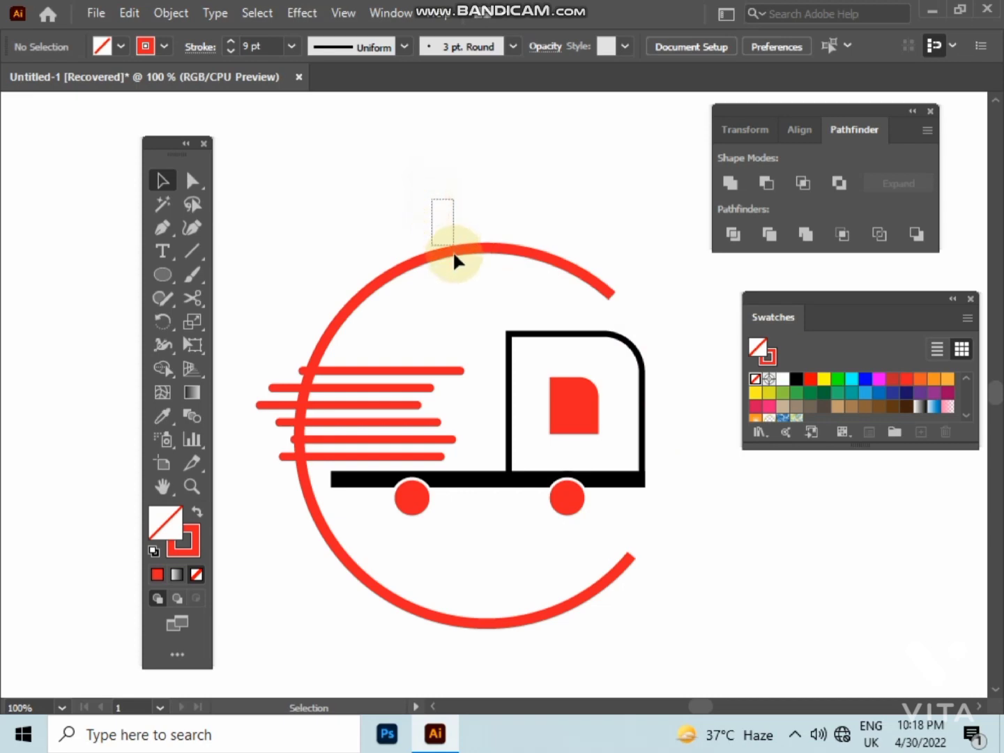
Step: Apply a tapered width profile to the red arc and nudge it up with Shift+Up
{"action": "left_click", "coordinate": [394, 46]}
{"action": "left_click", "coordinate": [366, 107]}
{"action": "left_click", "coordinate": [440, 170]}
{"action": "scroll", "coordinate": [441, 169], "scroll_direction": "down", "scroll_amount": 1}
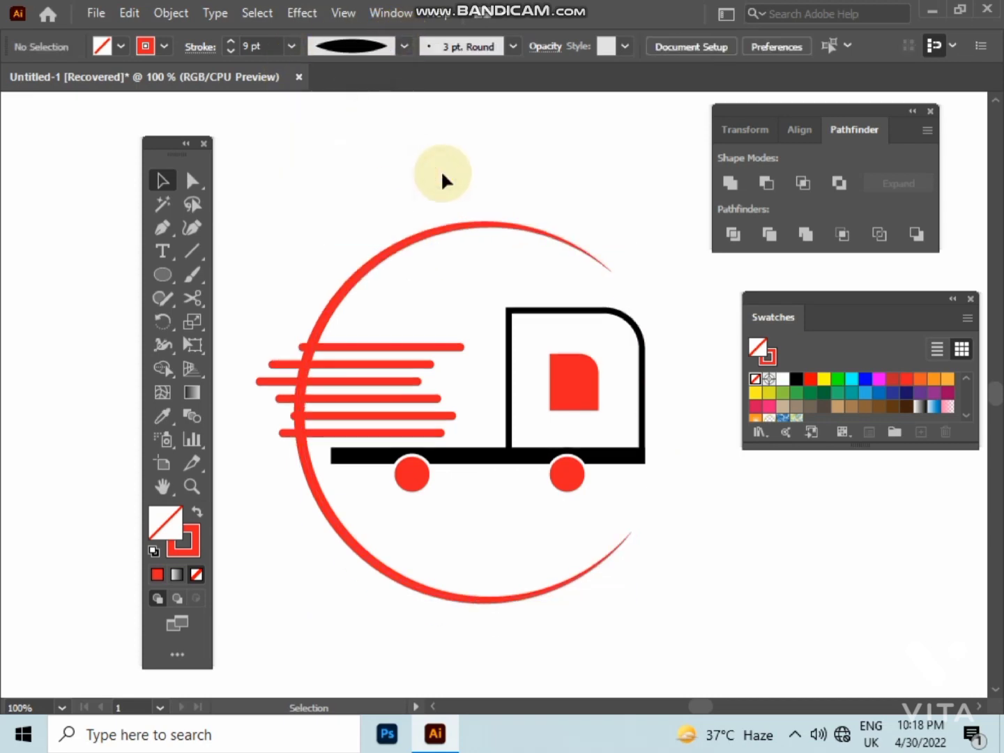
{"action": "scroll", "coordinate": [441, 169], "scroll_direction": "down", "scroll_amount": 1}
{"action": "scroll", "coordinate": [441, 169], "scroll_direction": "down", "scroll_amount": 1}
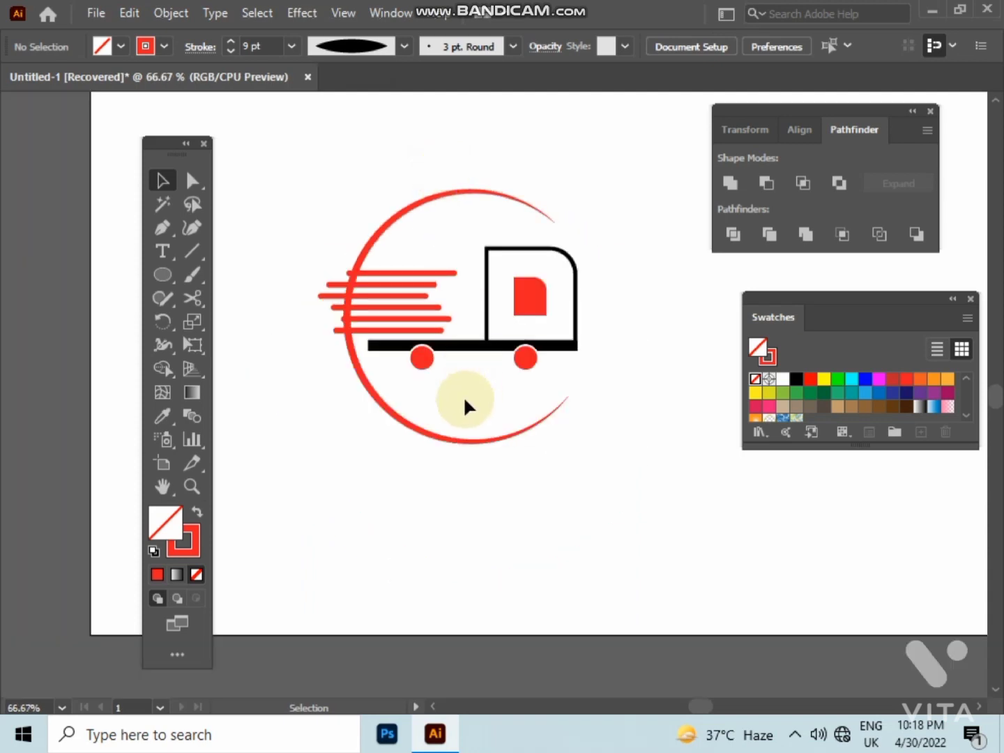
{"action": "left_click", "coordinate": [446, 443]}
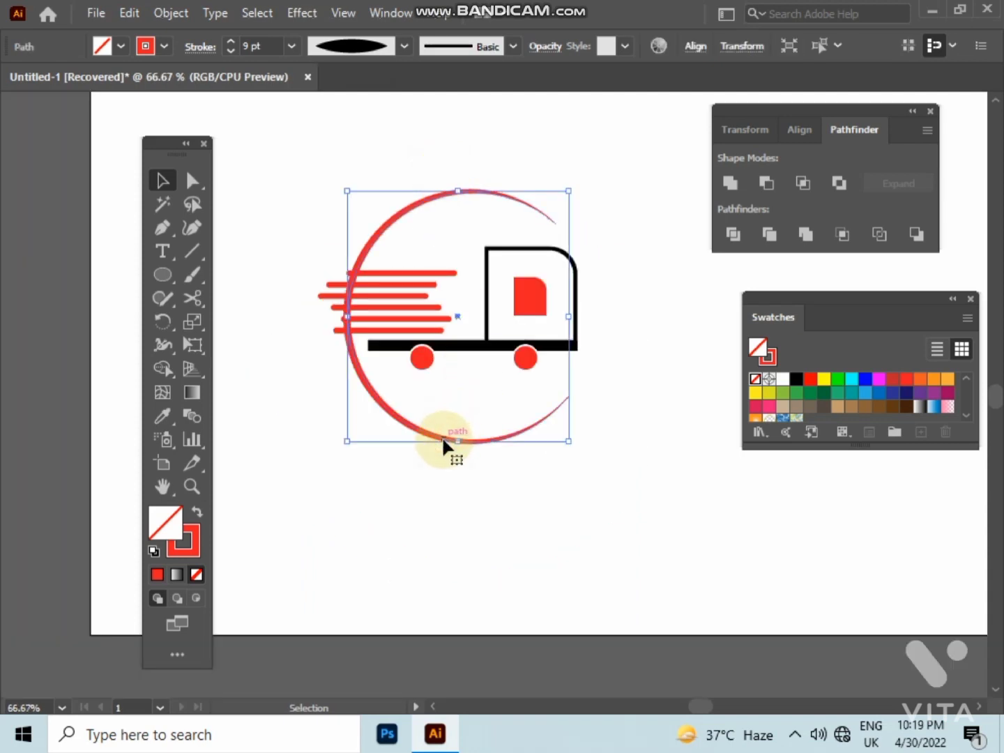
{"action": "key", "text": "shift+Up"}
{"action": "key", "text": "shift+Up"}
{"action": "key", "text": "shift+Up"}
{"action": "left_click", "coordinate": [453, 474]}
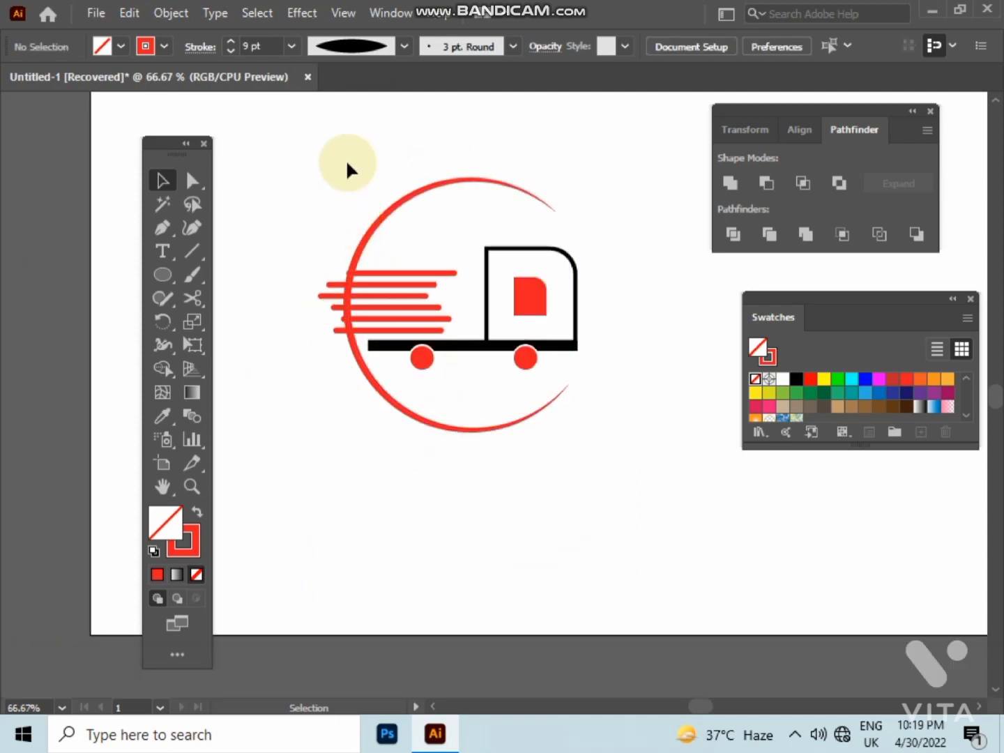
{"action": "left_click_drag", "start_coordinate": [345, 159], "coordinate": [534, 493]}
Step: Expand the appearance of the selected logo artwork and reselect the whole logo
{"action": "scroll", "coordinate": [345, 295], "scroll_direction": "up", "scroll_amount": 3}
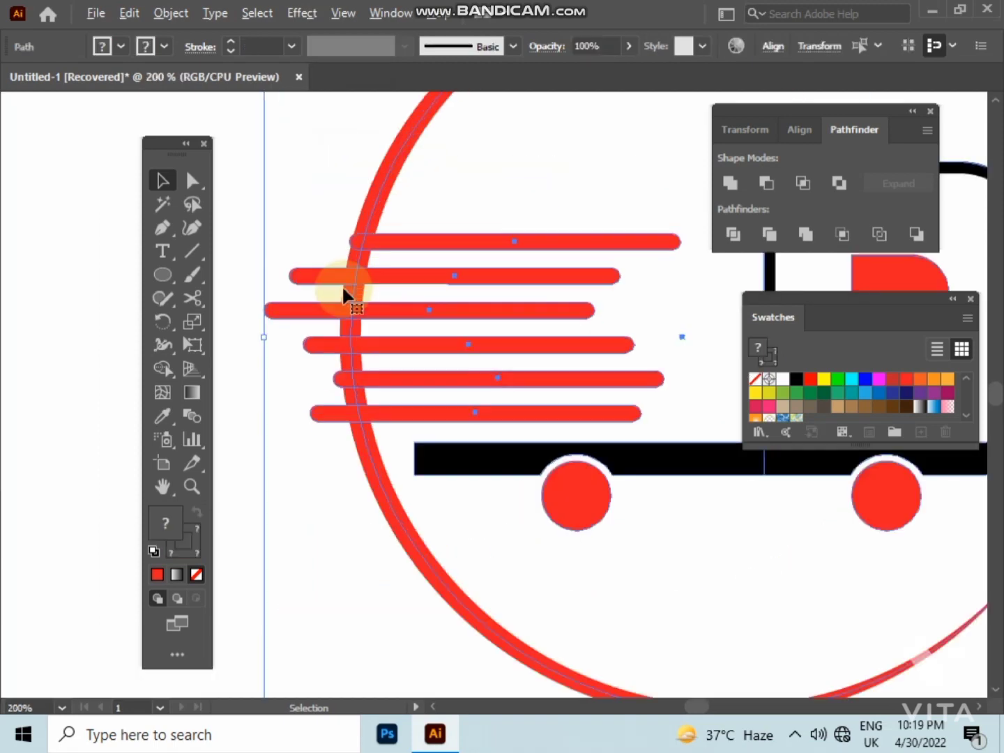
{"action": "left_click", "coordinate": [171, 12]}
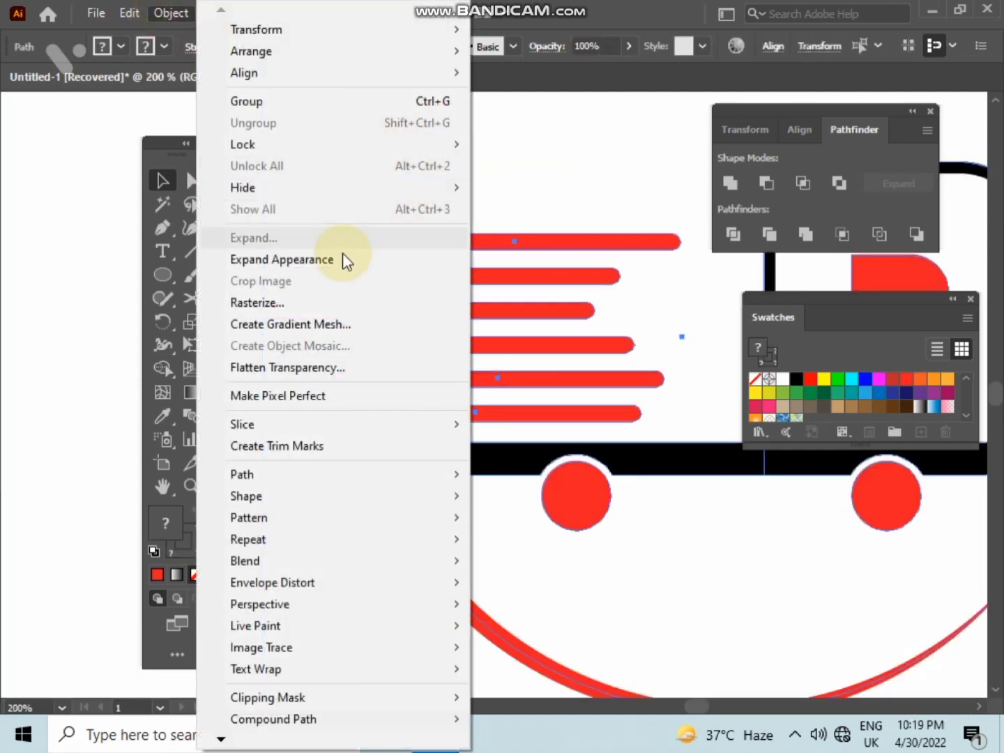
{"action": "left_click", "coordinate": [337, 255]}
{"action": "left_click", "coordinate": [300, 217]}
{"action": "left_click_drag", "start_coordinate": [298, 202], "coordinate": [672, 672]}
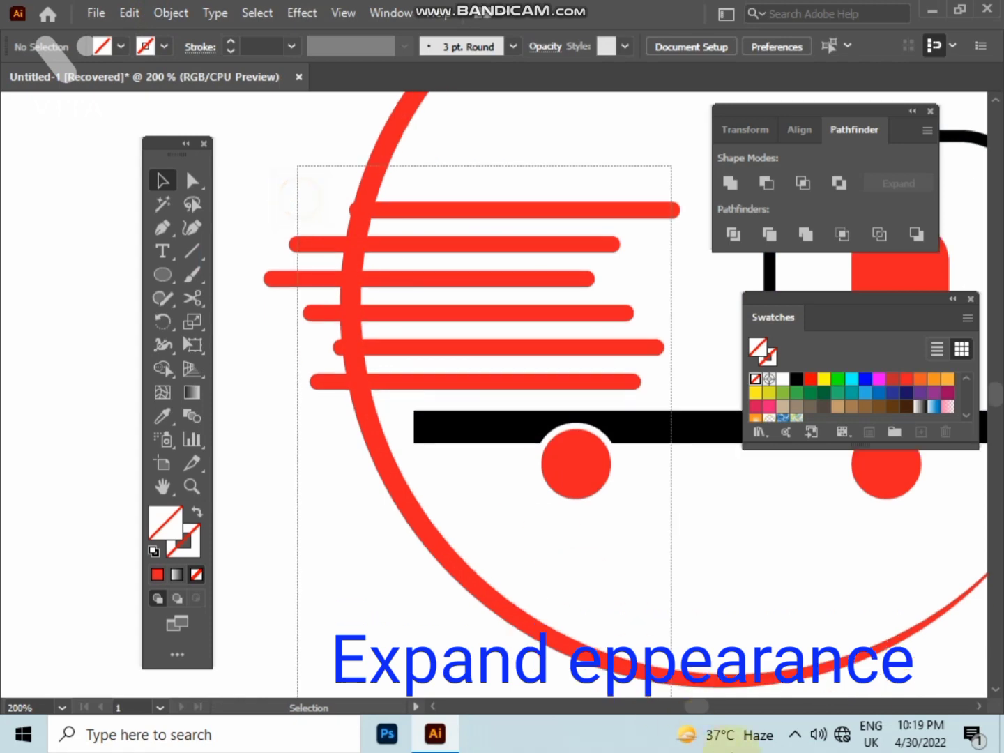
Step: With Shape Builder, delete the speed-line ends and caps poking out left of the arc
{"action": "left_click", "coordinate": [161, 368]}
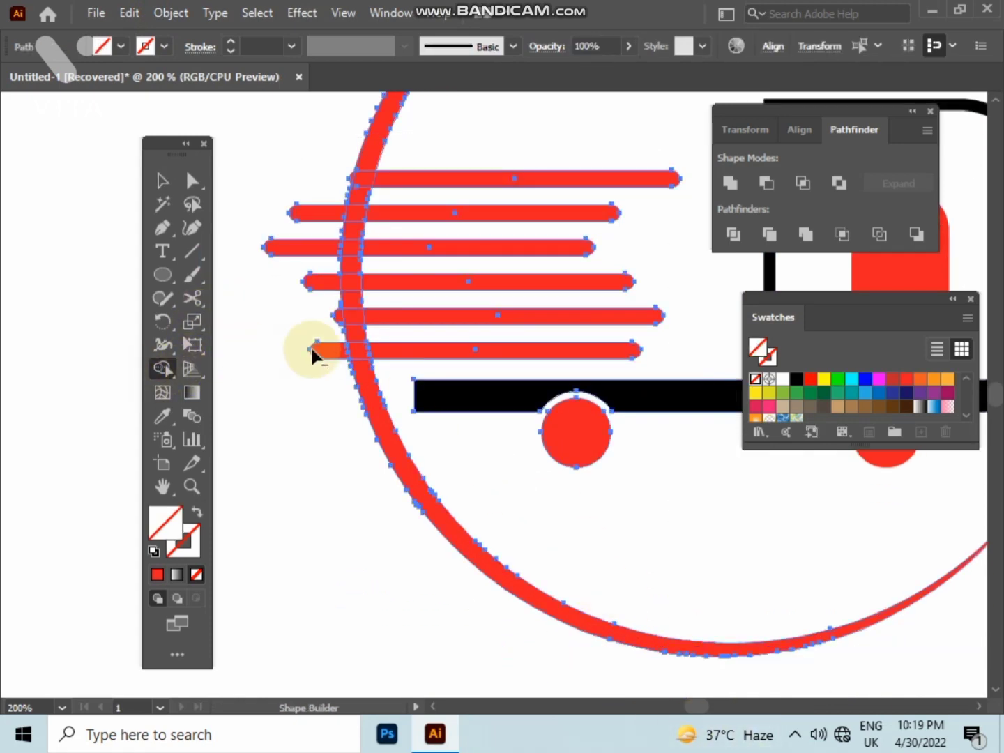
{"action": "scroll", "coordinate": [313, 301], "scroll_direction": "up", "scroll_amount": 2}
{"action": "scroll", "coordinate": [313, 300], "scroll_direction": "up", "scroll_amount": 1}
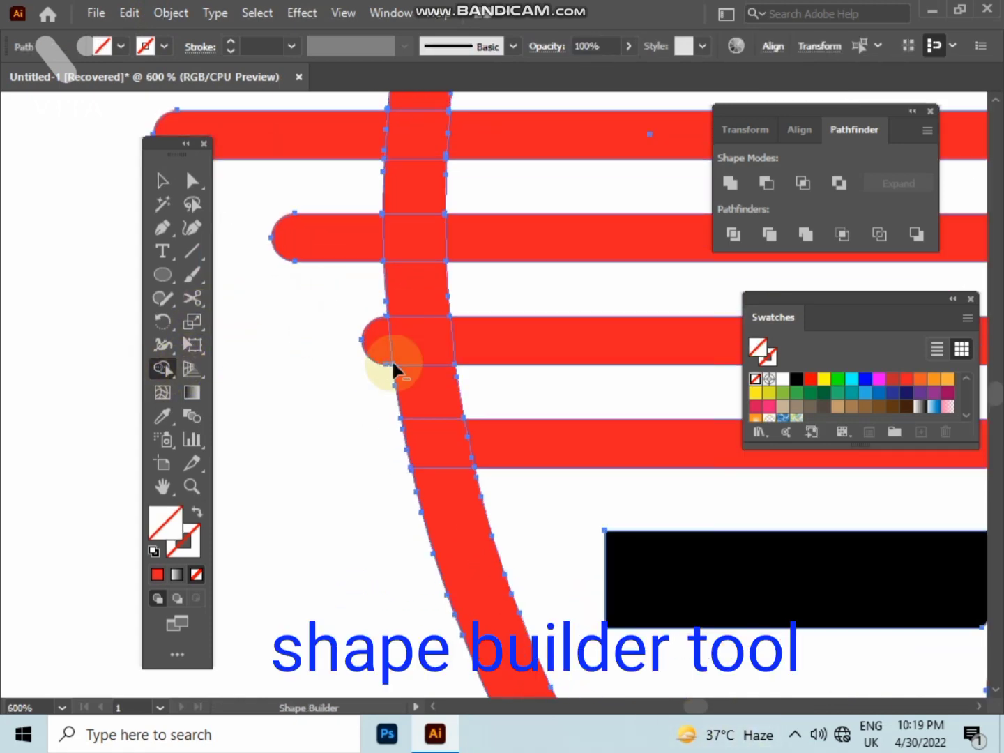
{"action": "left_click", "coordinate": [313, 227], "text": "alt"}
{"action": "left_click_drag", "start_coordinate": [313, 227], "coordinate": [370, 513]}
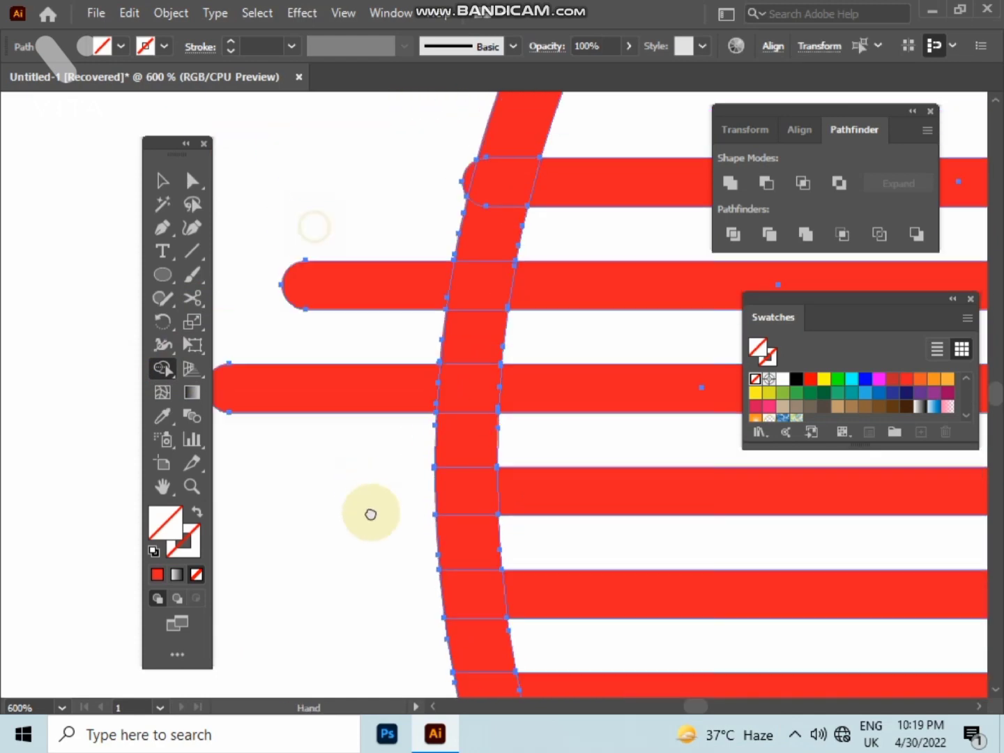
{"action": "left_click", "coordinate": [343, 431], "text": "alt"}
{"action": "left_click", "coordinate": [362, 321], "text": "alt"}
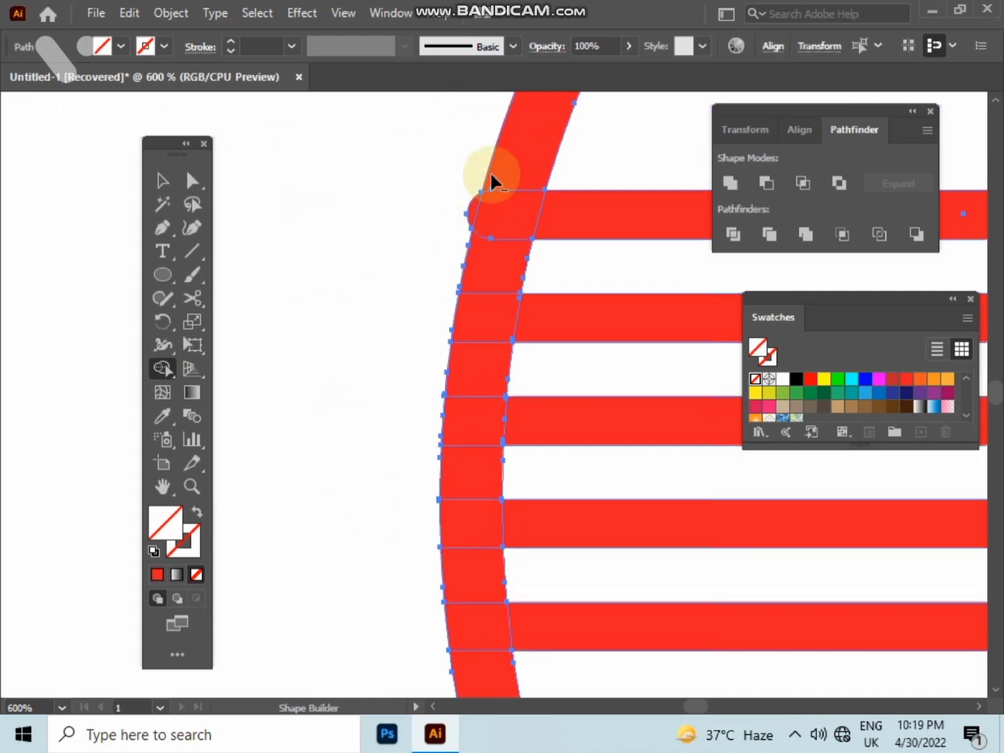
{"action": "scroll", "coordinate": [489, 171], "scroll_direction": "up", "scroll_amount": 3}
{"action": "left_click", "coordinate": [424, 251], "text": "alt"}
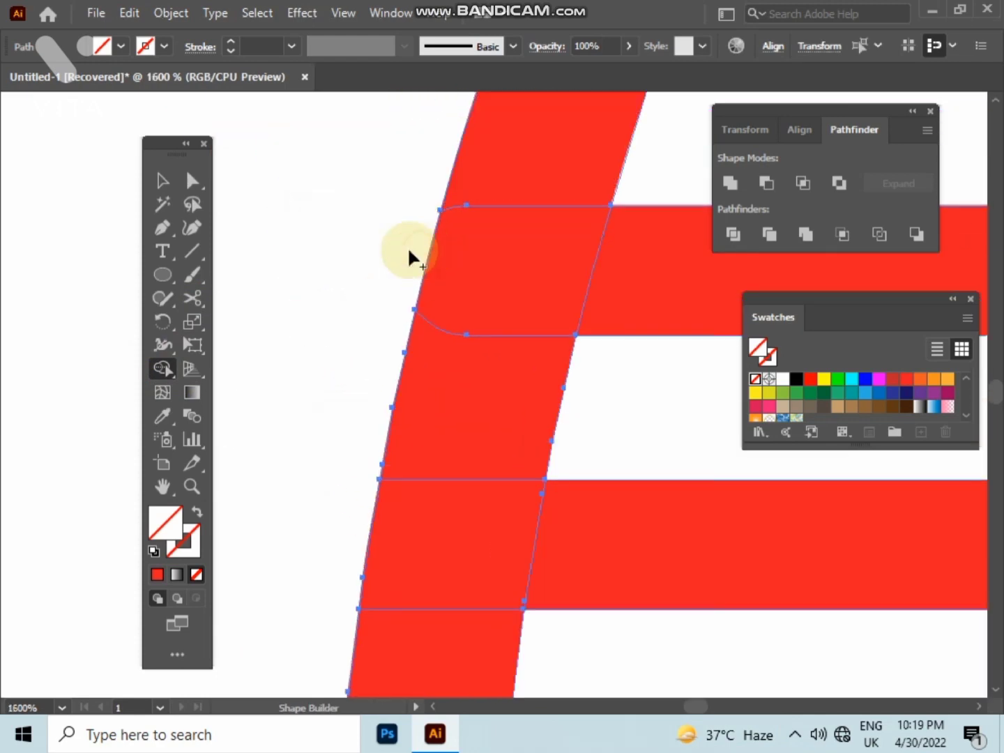
Step: Return to the Selection tool, clear the selection and zoom out to recentre the logo
{"action": "left_click", "coordinate": [156, 183]}
{"action": "left_click", "coordinate": [311, 179]}
{"action": "scroll", "coordinate": [311, 179], "scroll_direction": "down", "scroll_amount": 2}
{"action": "scroll", "coordinate": [311, 180], "scroll_direction": "down", "scroll_amount": 2}
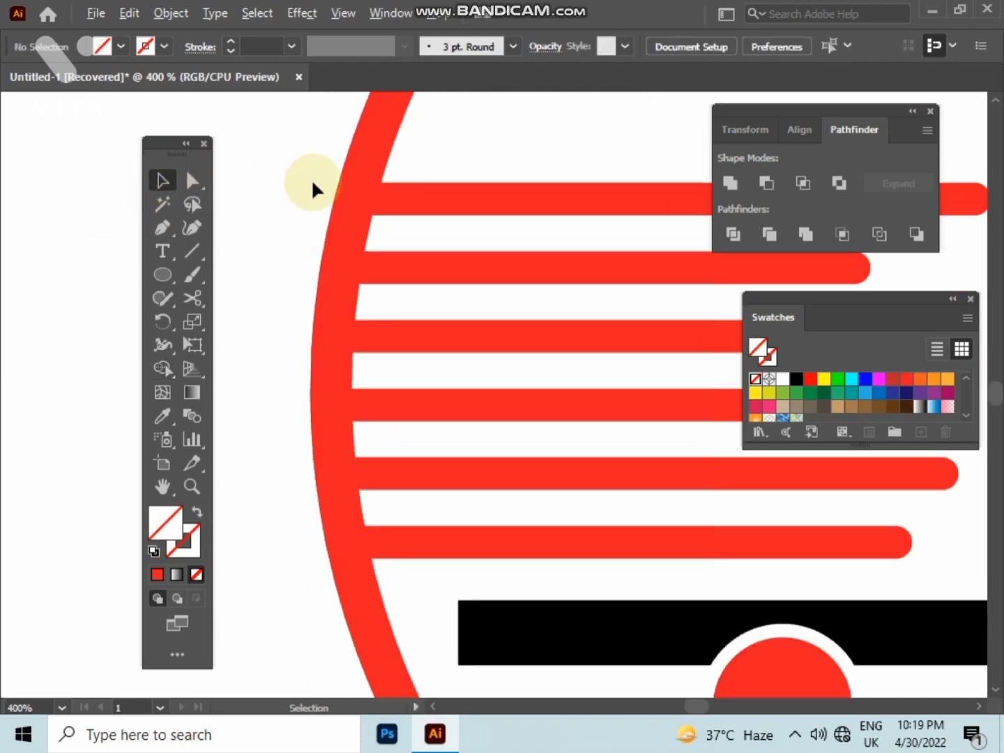
{"action": "scroll", "coordinate": [310, 179], "scroll_direction": "down", "scroll_amount": 3}
{"action": "scroll", "coordinate": [369, 237], "scroll_direction": "down", "scroll_amount": 1}
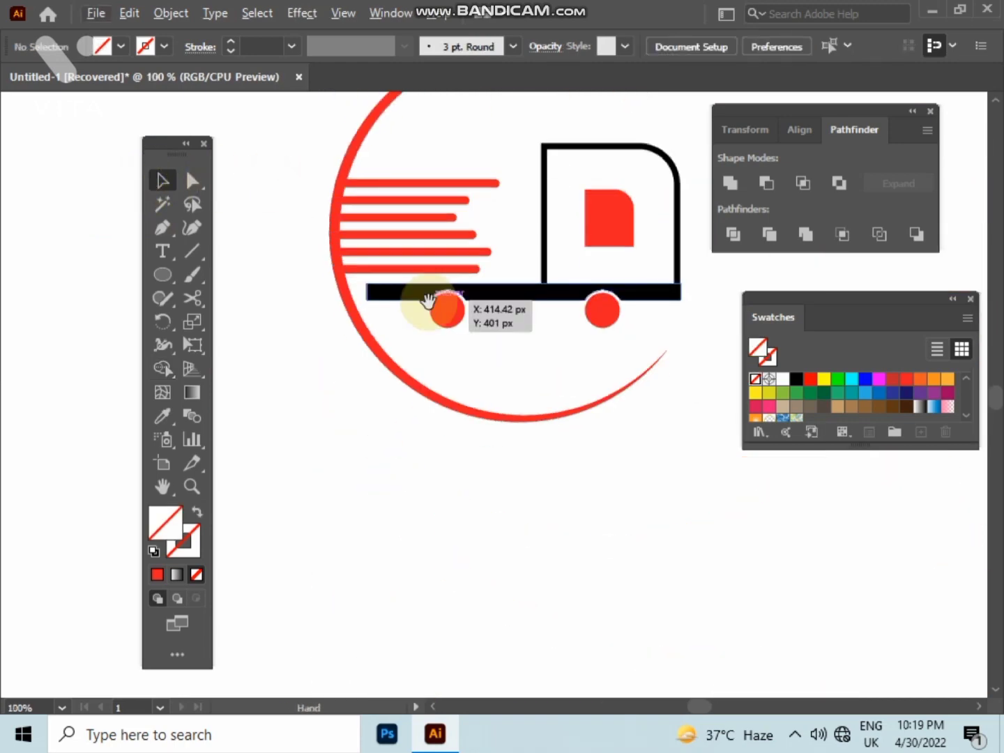
{"action": "mouse_move", "coordinate": [426, 304]}
{"action": "left_mouse_down"}
{"action": "mouse_move", "coordinate": [423, 380]}
{"action": "mouse_move", "coordinate": [398, 430]}
{"action": "left_mouse_up"}
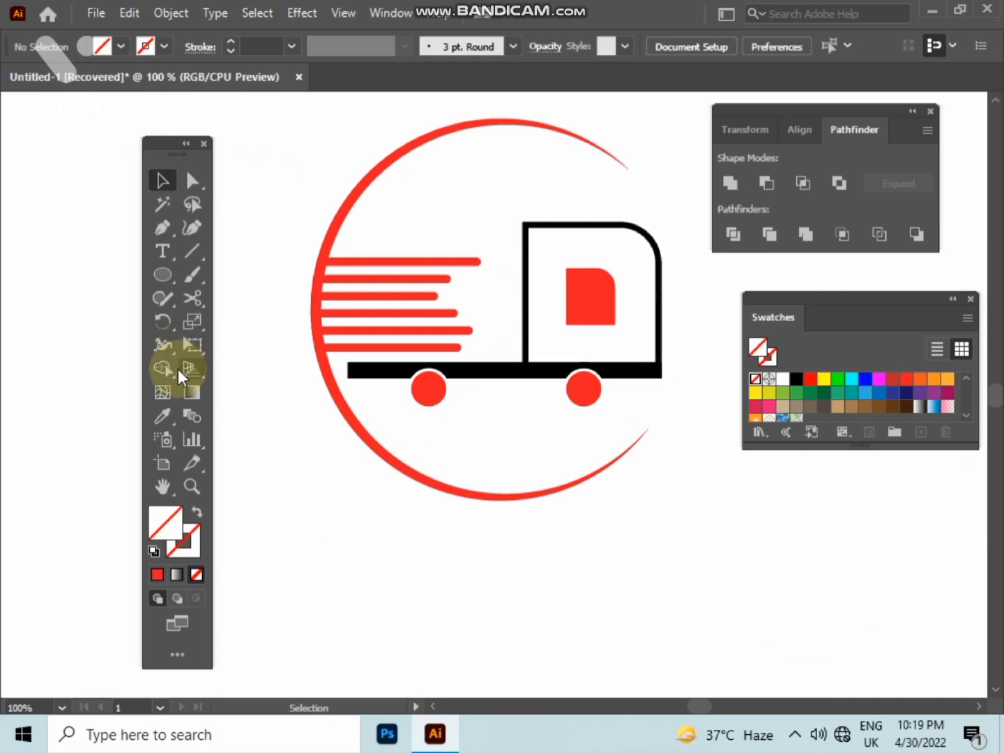
Step: Add the text 'company name' below the logo, scaled up and centred under it
{"action": "key", "text": "t"}
{"action": "left_click", "coordinate": [318, 541]}
{"action": "type", "text": "company na"}
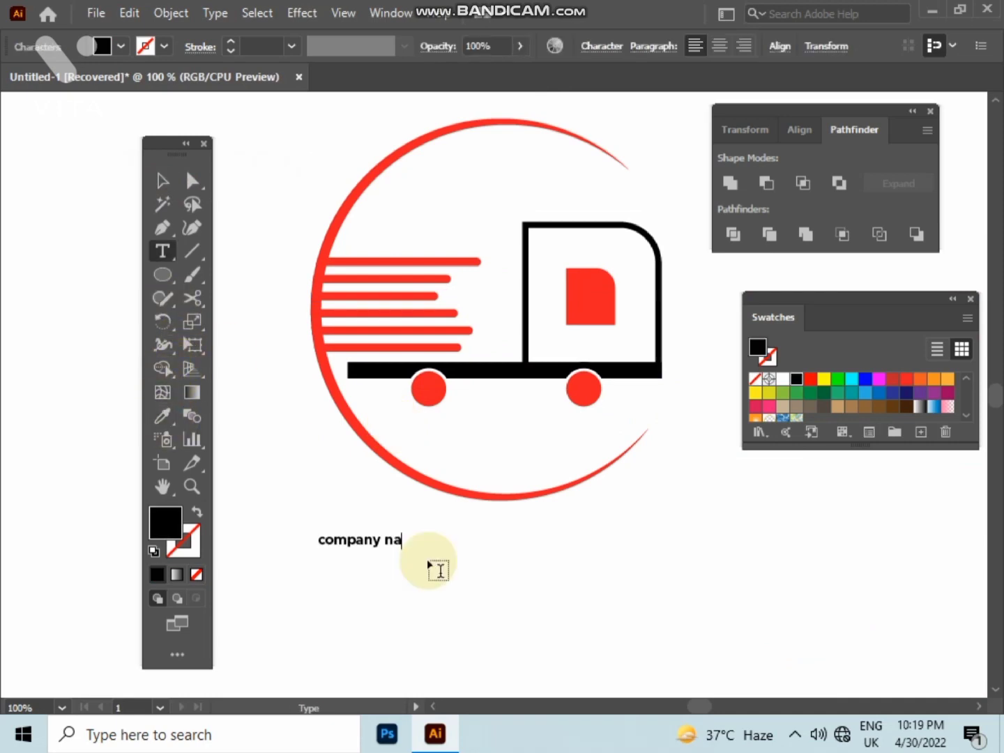
{"action": "type", "text": "me"}
{"action": "left_click", "coordinate": [162, 181]}
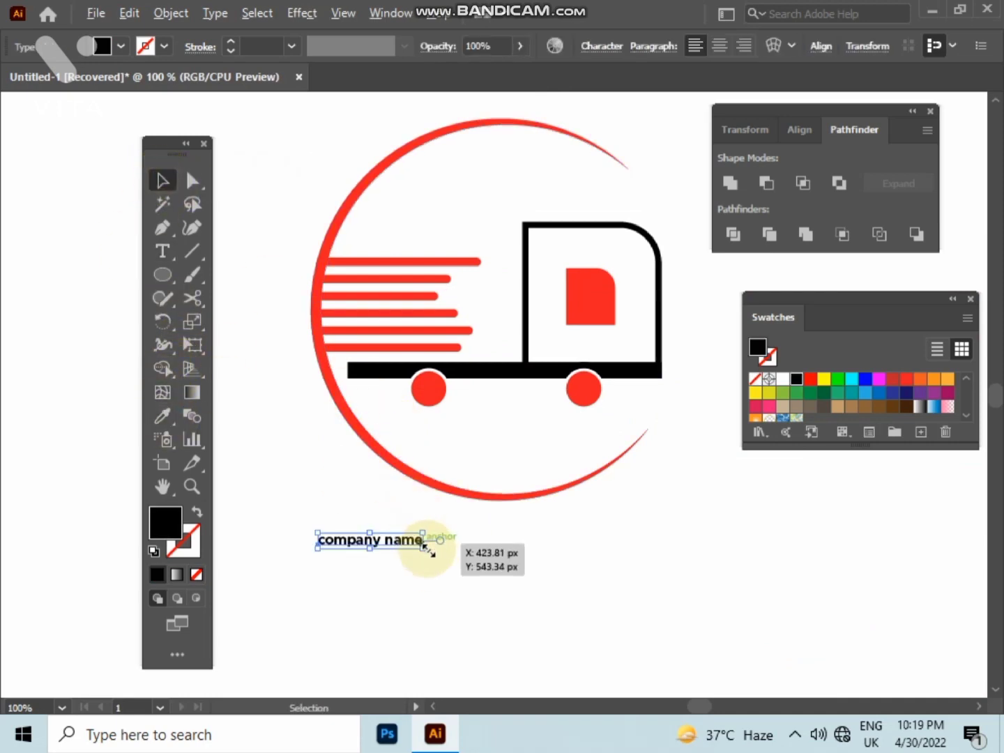
{"action": "left_click_drag", "start_coordinate": [424, 546], "coordinate": [577, 645]}
{"action": "key", "text": "ctrl+minus"}
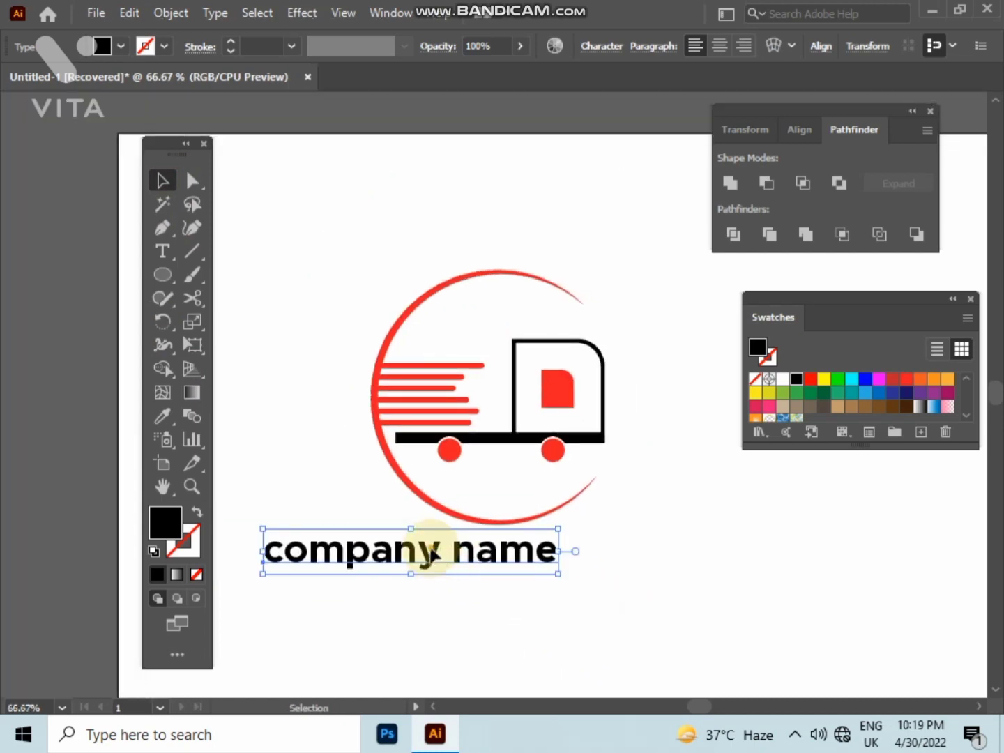
{"action": "left_click_drag", "start_coordinate": [432, 555], "coordinate": [530, 569]}
{"action": "left_click", "coordinate": [548, 624]}
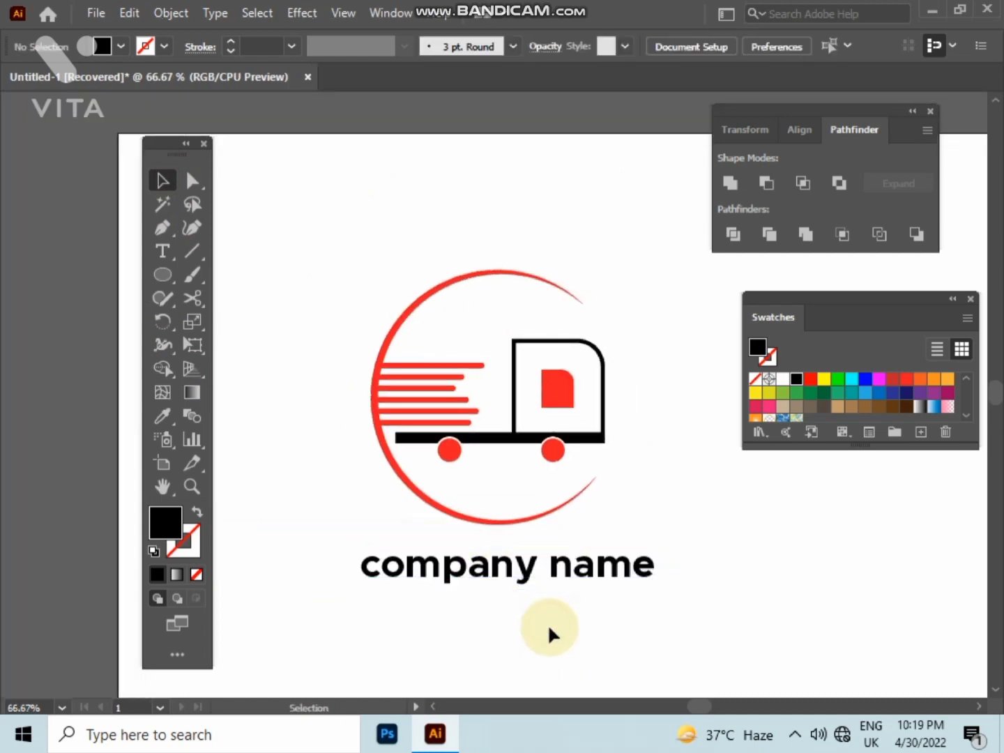
Step: Enlarge the 'company name' text further, convert it to outlines and ungroup the letters
{"action": "left_click", "coordinate": [592, 578]}
{"action": "left_click_drag", "start_coordinate": [656, 586], "coordinate": [751, 650]}
{"action": "left_click", "coordinate": [753, 654]}
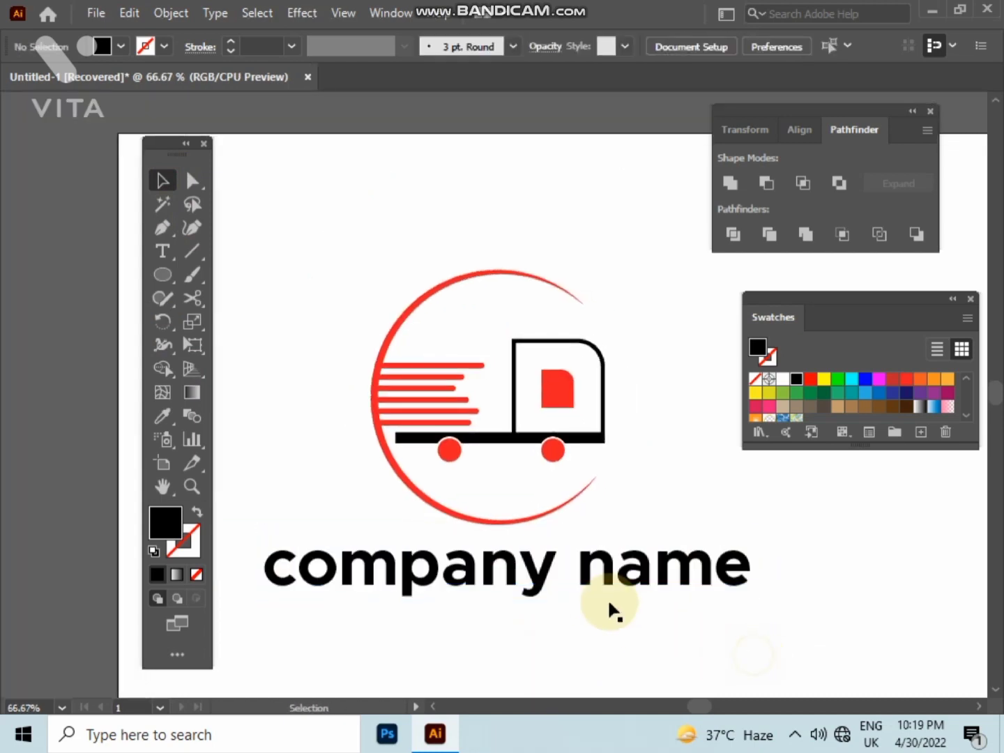
{"action": "left_click_drag", "start_coordinate": [608, 606], "coordinate": [606, 587]}
{"action": "left_click", "coordinate": [606, 579]}
{"action": "right_click", "coordinate": [605, 568]}
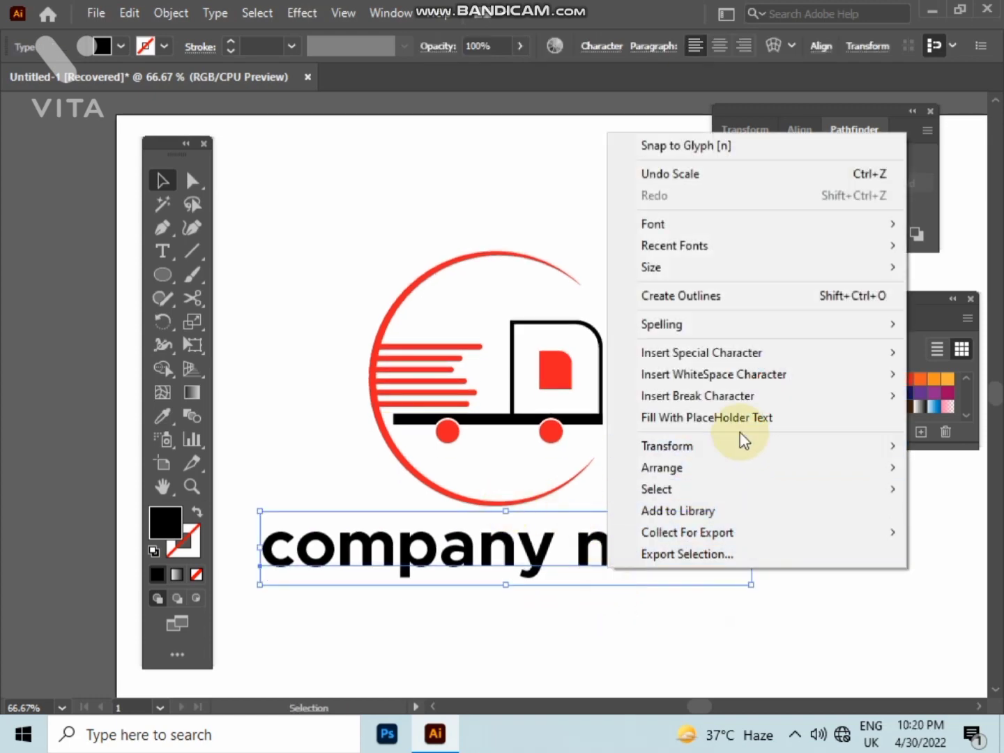
{"action": "left_click", "coordinate": [681, 297]}
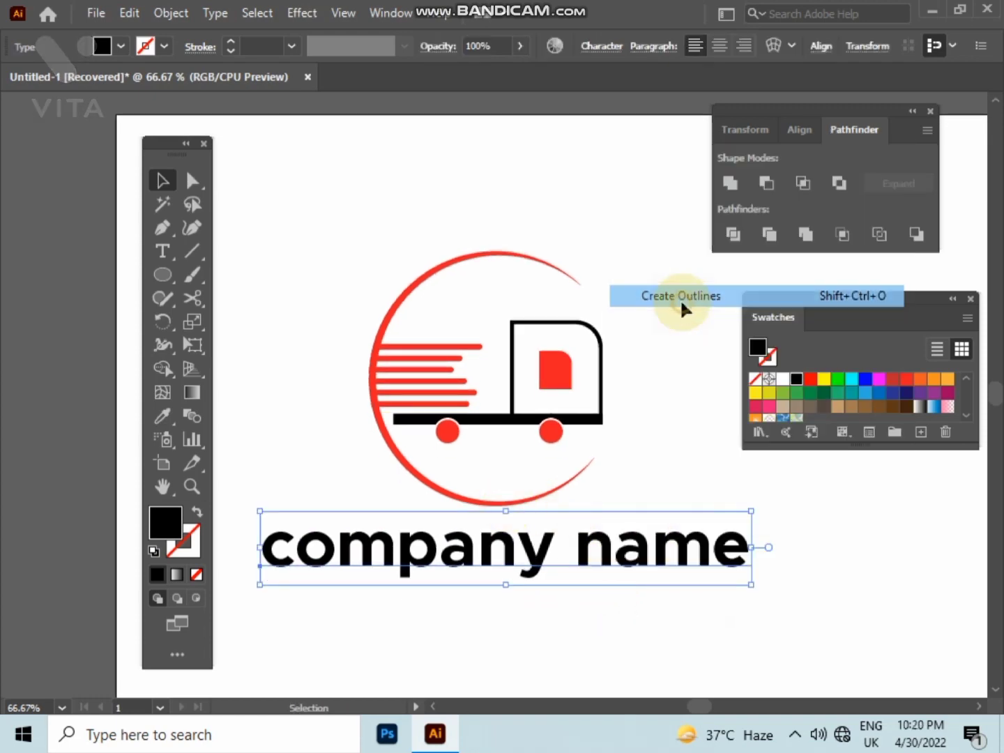
{"action": "right_click", "coordinate": [655, 532]}
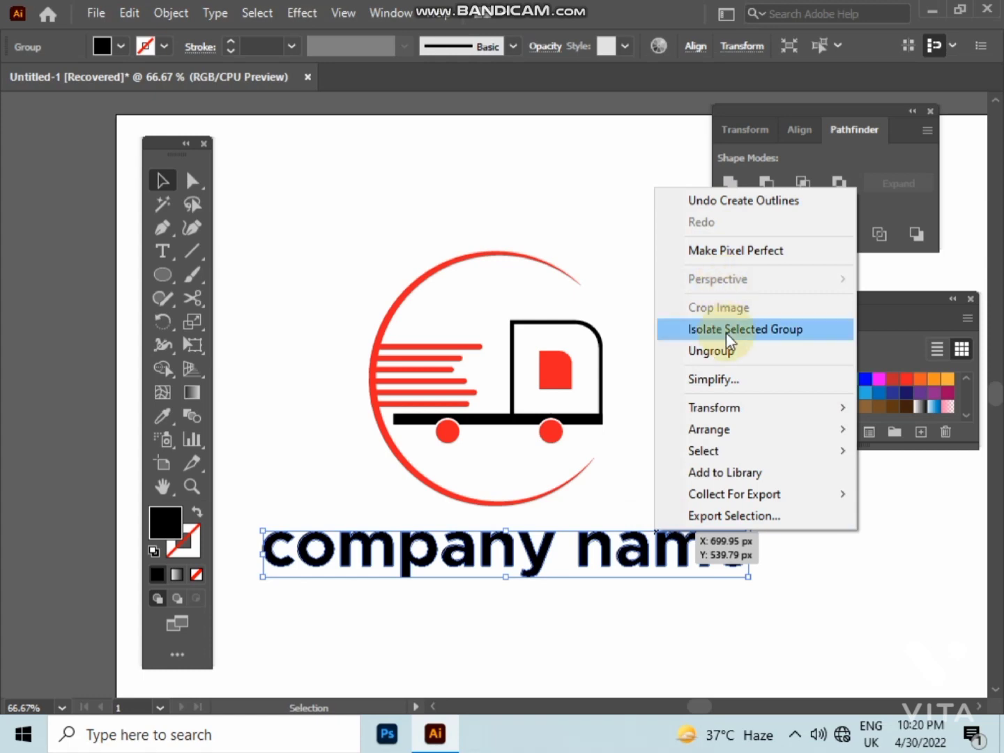
{"action": "left_click", "coordinate": [722, 351]}
{"action": "left_click", "coordinate": [693, 434]}
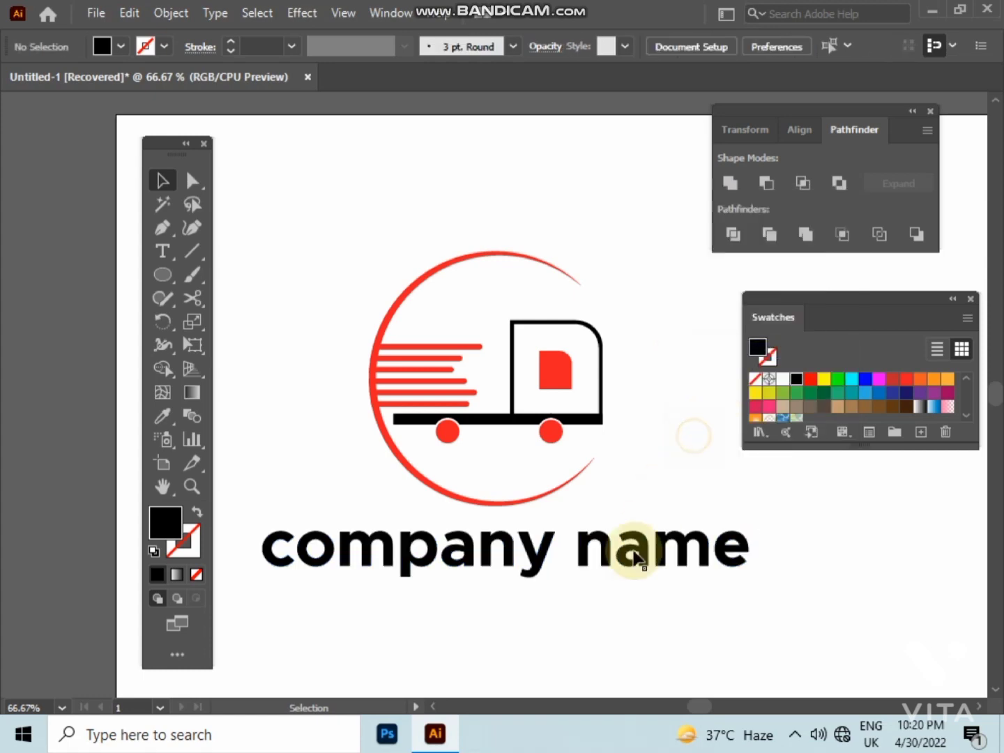
Step: Fill the truck's base bar, cab and both wheels with the orange swatch
{"action": "left_click", "coordinate": [597, 420]}
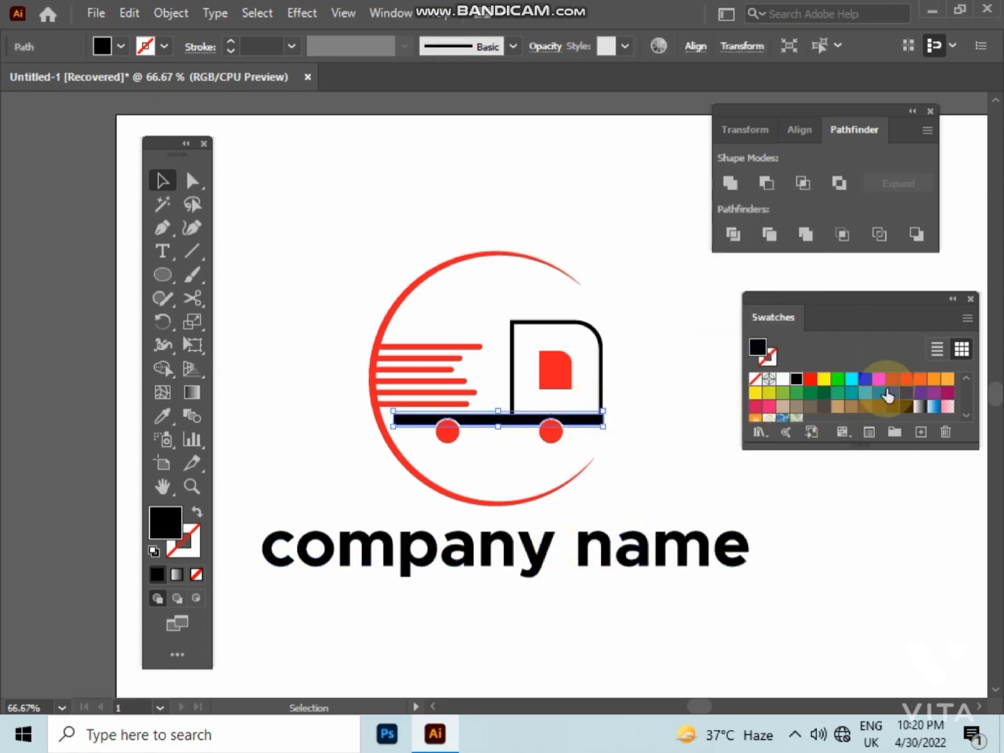
{"action": "left_click", "coordinate": [945, 381]}
{"action": "left_click", "coordinate": [721, 445]}
{"action": "left_click", "coordinate": [521, 323]}
{"action": "left_click", "coordinate": [947, 379]}
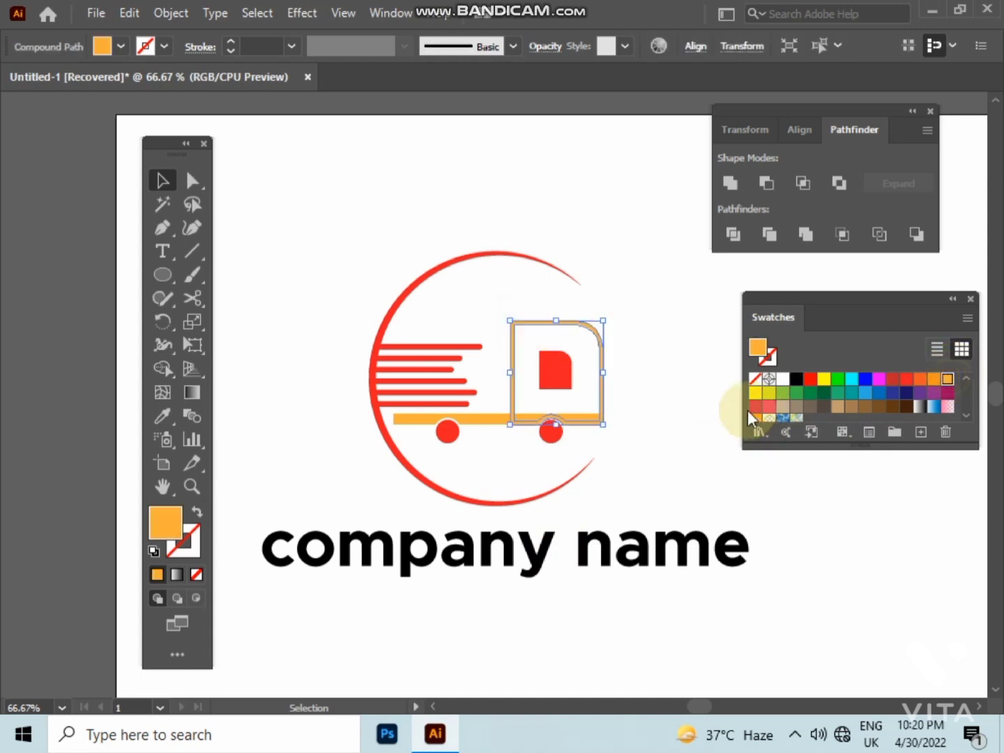
{"action": "left_click", "coordinate": [705, 435]}
{"action": "left_click", "coordinate": [551, 431]}
{"action": "left_click", "coordinate": [947, 380]}
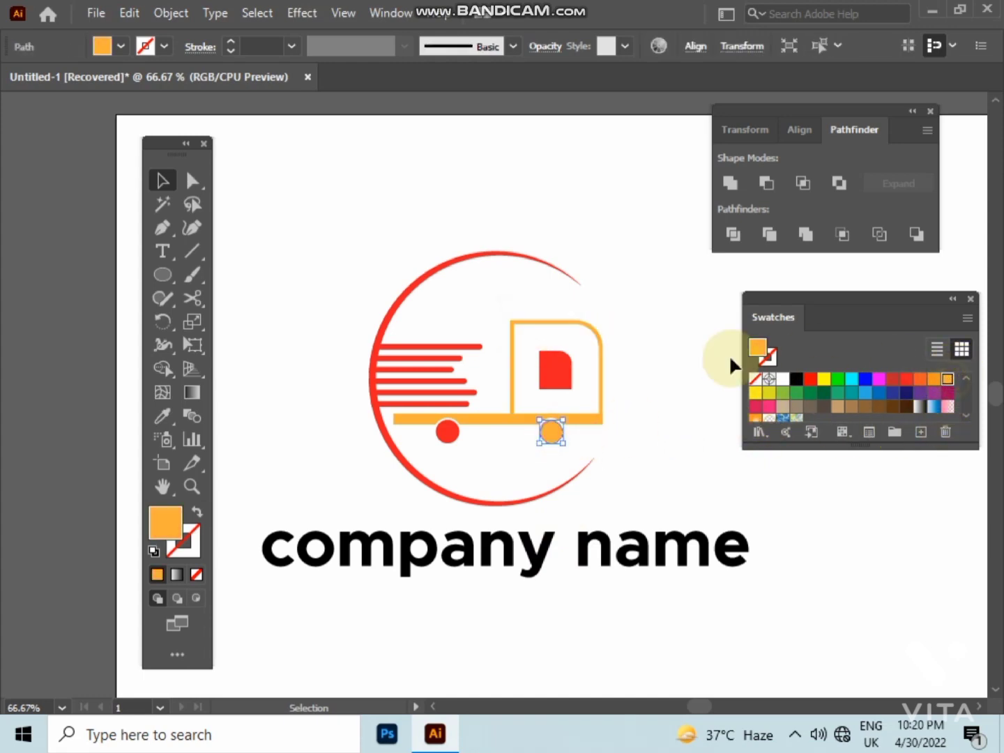
{"action": "left_click", "coordinate": [729, 355]}
{"action": "left_click", "coordinate": [448, 430]}
{"action": "left_click", "coordinate": [949, 380]}
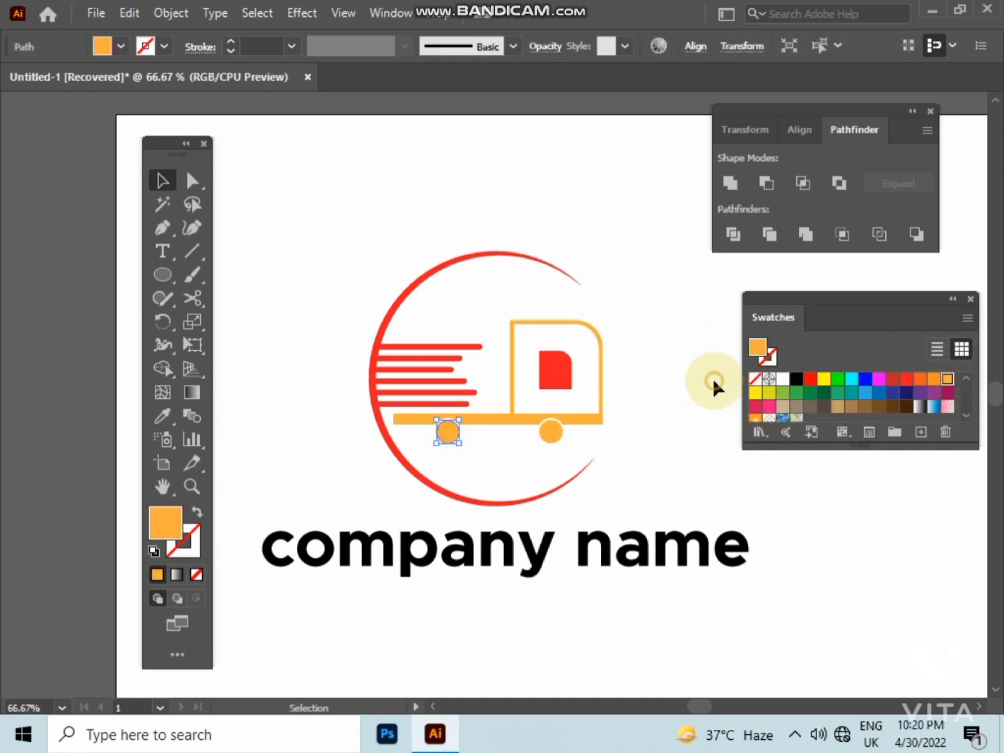
{"action": "left_click", "coordinate": [713, 383]}
{"action": "scroll", "coordinate": [712, 384], "scroll_direction": "down", "scroll_amount": 2}
Step: Colour the word 'name' orange and the word 'company' red
{"action": "left_click", "coordinate": [645, 476]}
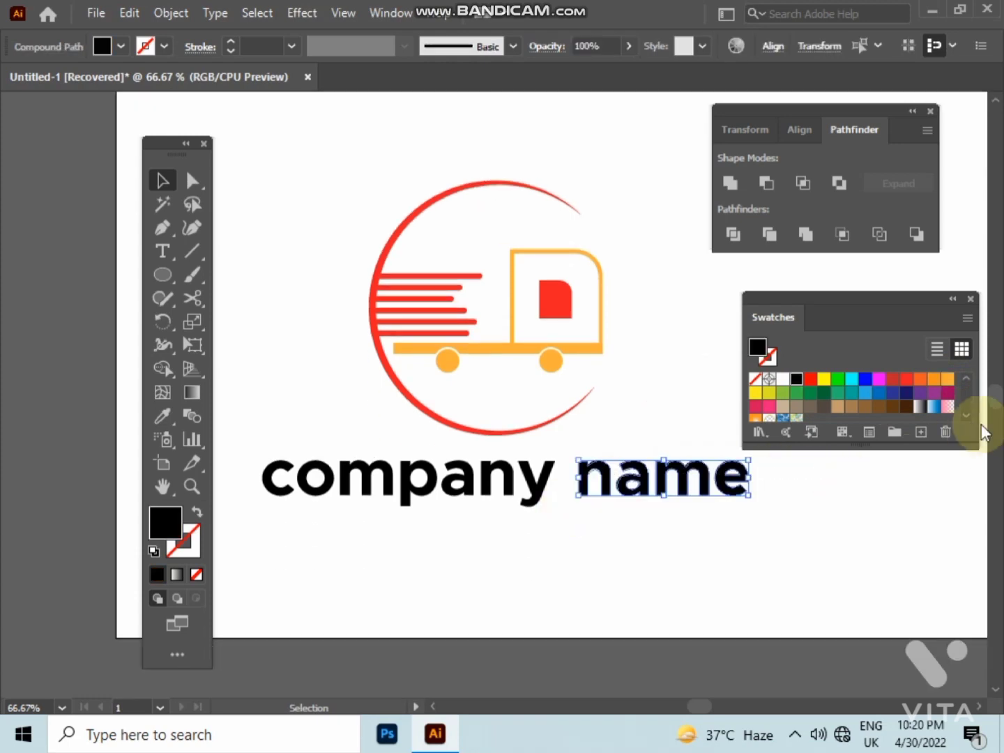
{"action": "left_click", "coordinate": [947, 379]}
{"action": "left_click", "coordinate": [694, 404]}
{"action": "left_click_drag", "start_coordinate": [223, 519], "coordinate": [584, 483]}
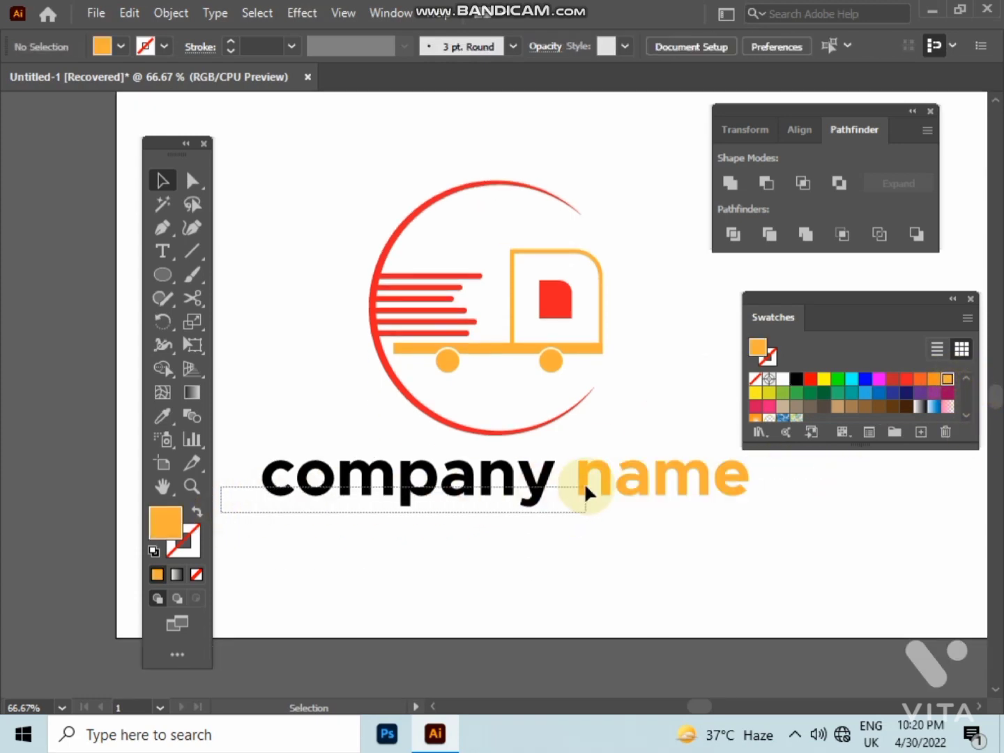
{"action": "left_click", "coordinate": [936, 381]}
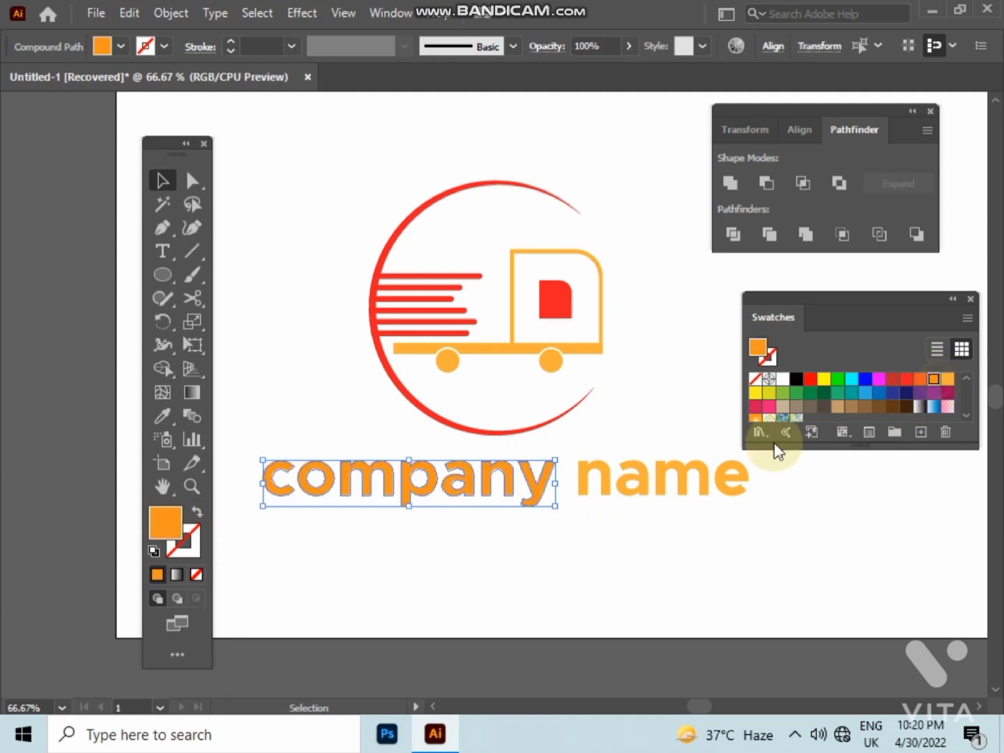
{"action": "left_click", "coordinate": [516, 374]}
{"action": "scroll", "coordinate": [352, 325], "scroll_direction": "up", "scroll_amount": 3}
{"action": "scroll", "coordinate": [352, 324], "scroll_direction": "down", "scroll_amount": 4}
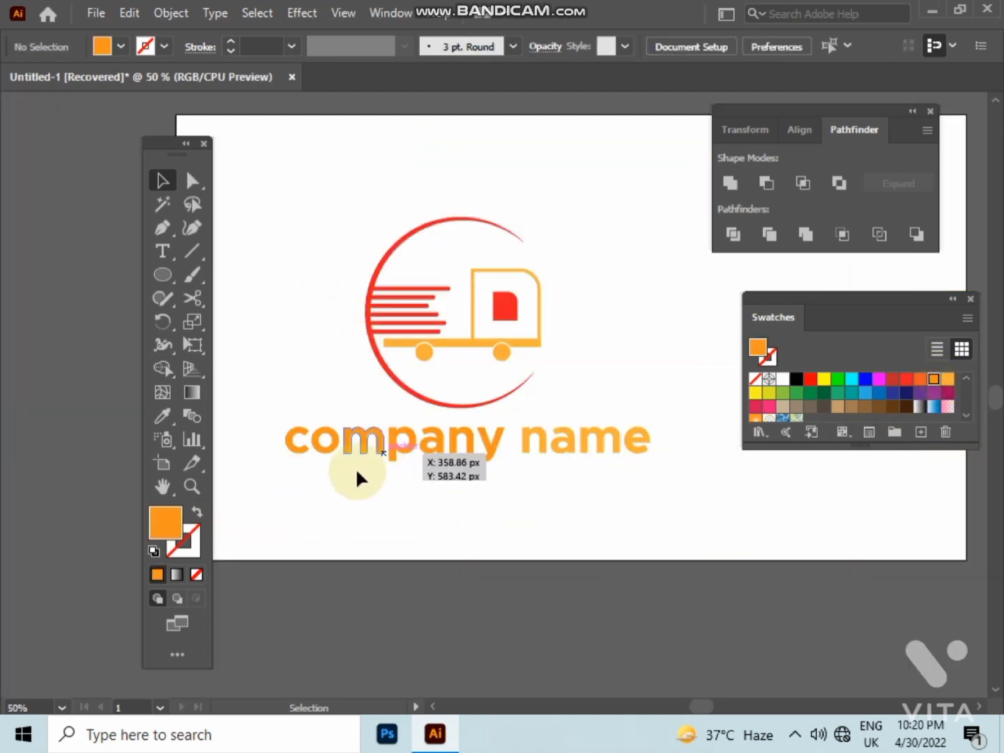
{"action": "left_click_drag", "start_coordinate": [266, 463], "coordinate": [488, 445]}
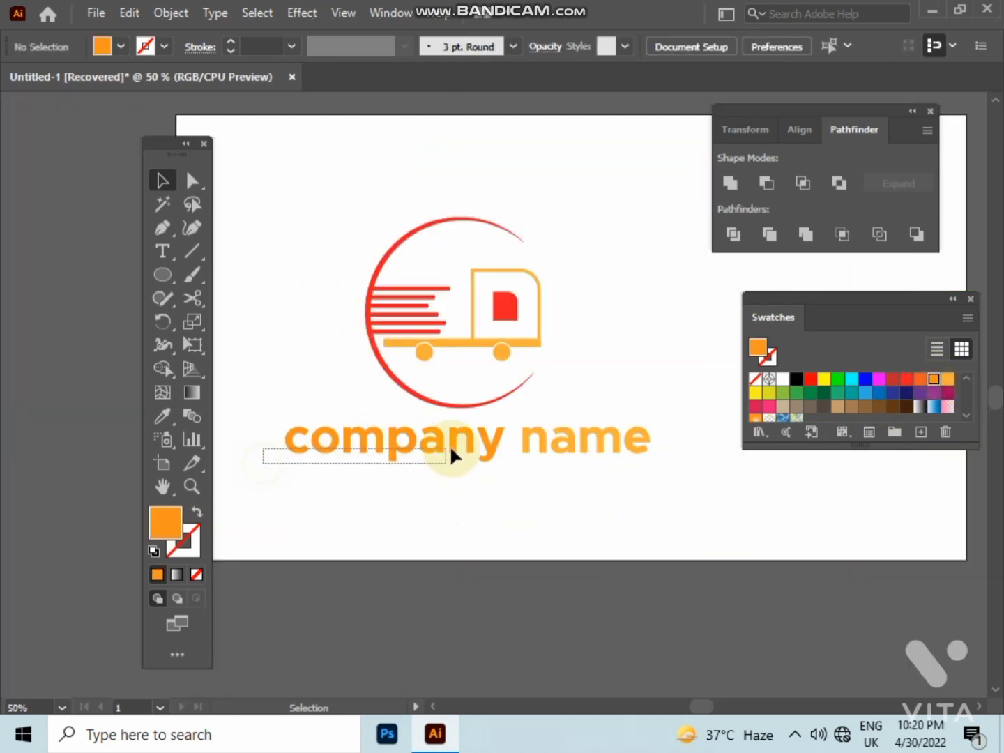
{"action": "left_click", "coordinate": [906, 380]}
{"action": "left_click", "coordinate": [649, 528]}
{"action": "scroll", "coordinate": [402, 337], "scroll_direction": "up", "scroll_amount": 3}
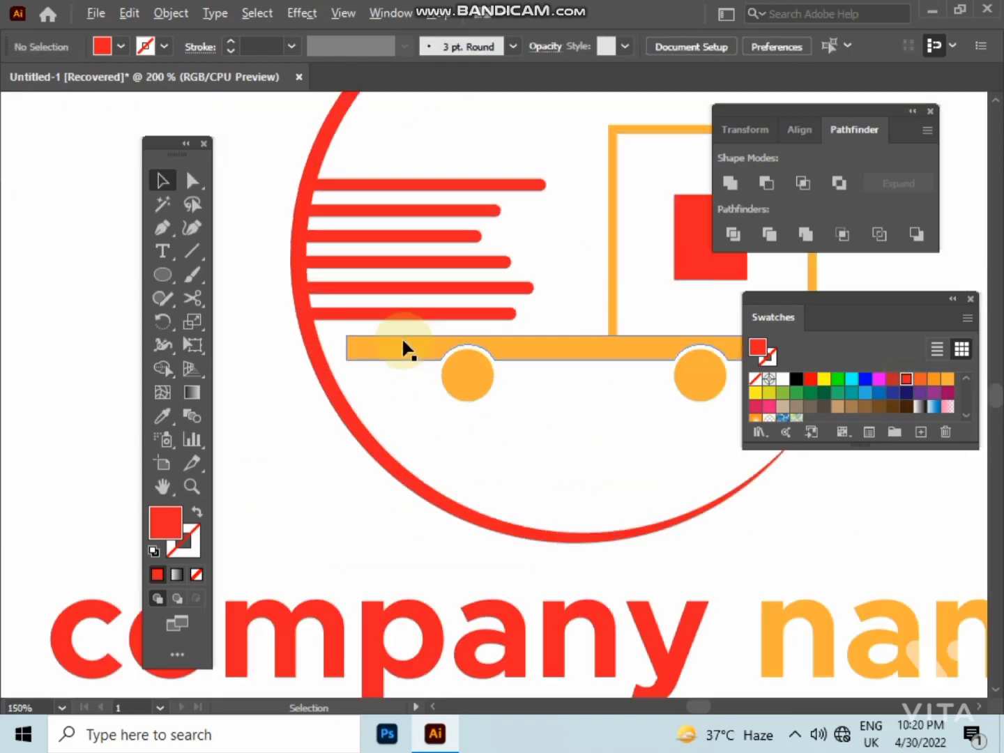
Step: Round the left end of the orange base bar by editing its corner points with Direct Selection
{"action": "left_click", "coordinate": [402, 337]}
{"action": "scroll", "coordinate": [402, 337], "scroll_direction": "up", "scroll_amount": 1}
{"action": "left_click", "coordinate": [193, 180]}
{"action": "left_click", "coordinate": [301, 329]}
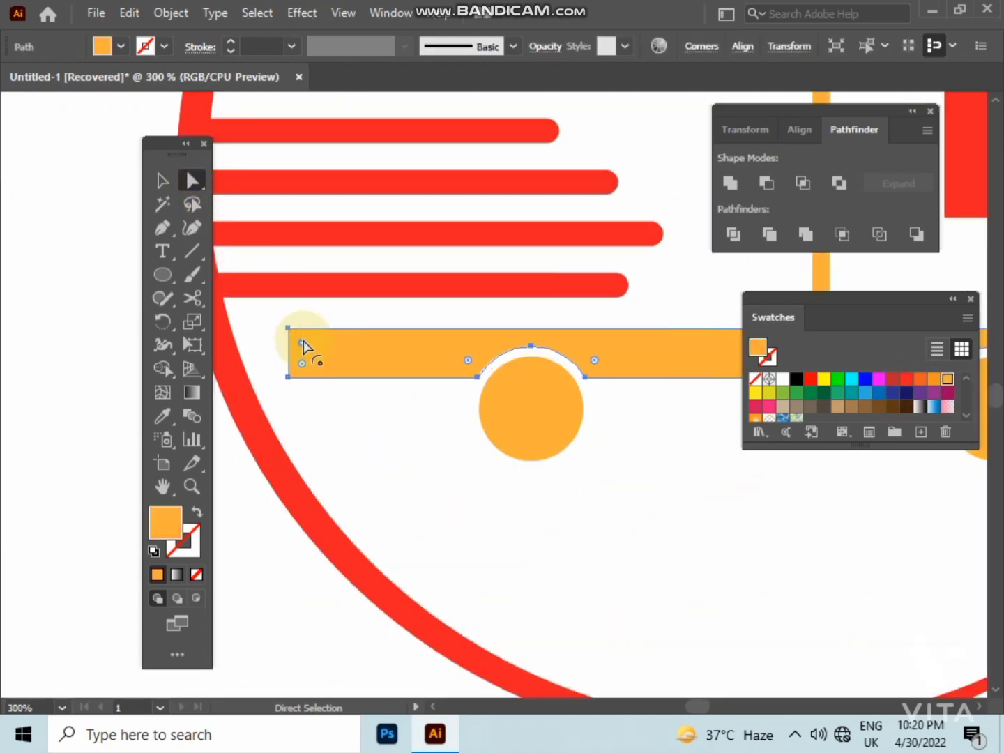
{"action": "left_click", "coordinate": [302, 367]}
{"action": "left_click", "coordinate": [370, 436]}
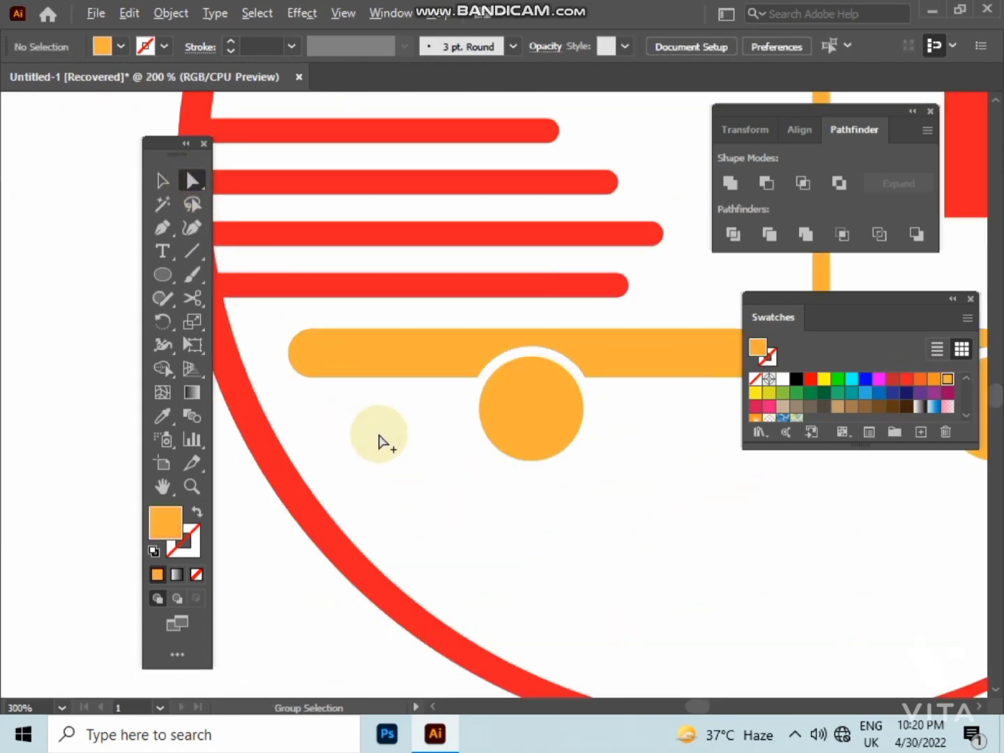
{"action": "scroll", "coordinate": [381, 441], "scroll_direction": "down", "scroll_amount": 2}
{"action": "scroll", "coordinate": [377, 433], "scroll_direction": "down", "scroll_amount": 2}
{"action": "left_click_drag", "start_coordinate": [377, 432], "coordinate": [432, 355]}
{"action": "left_click", "coordinate": [594, 322]}
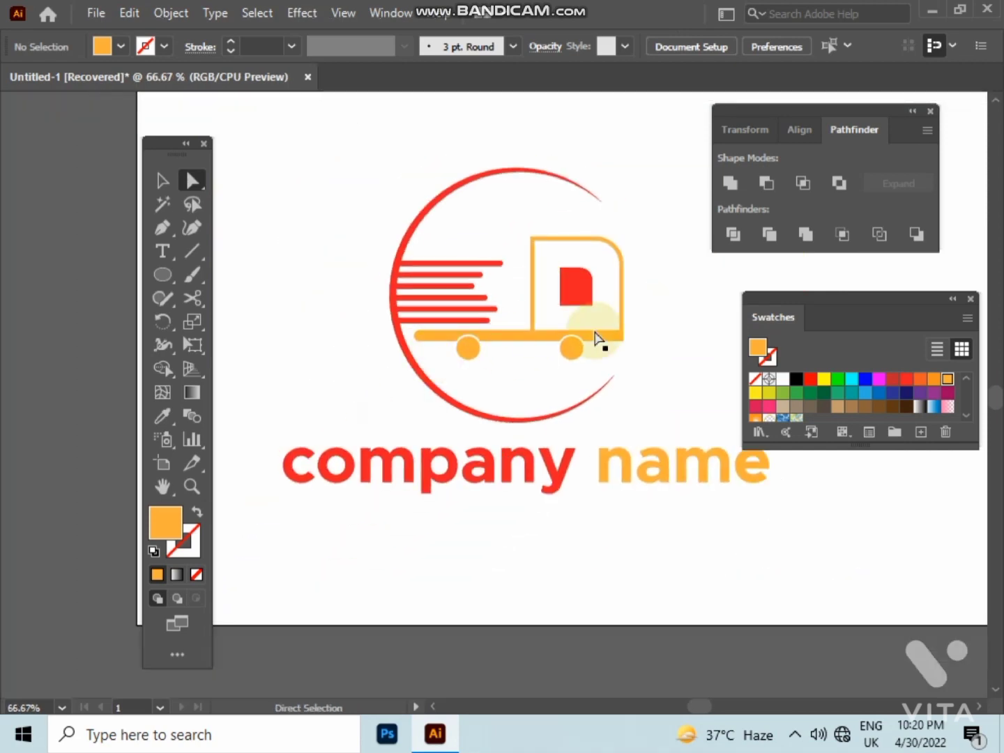